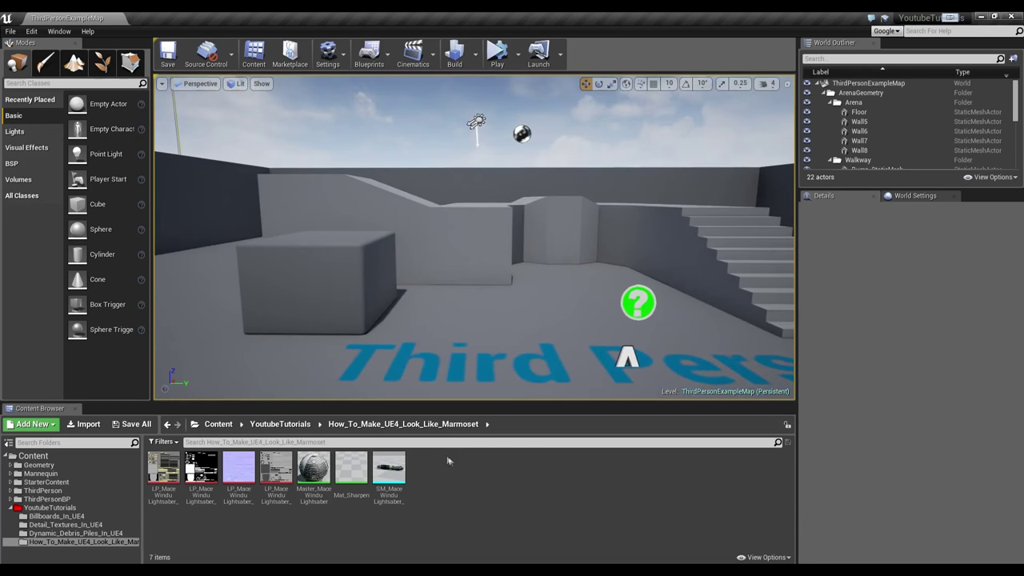
right_click_drag(416, 320, 394, 332)
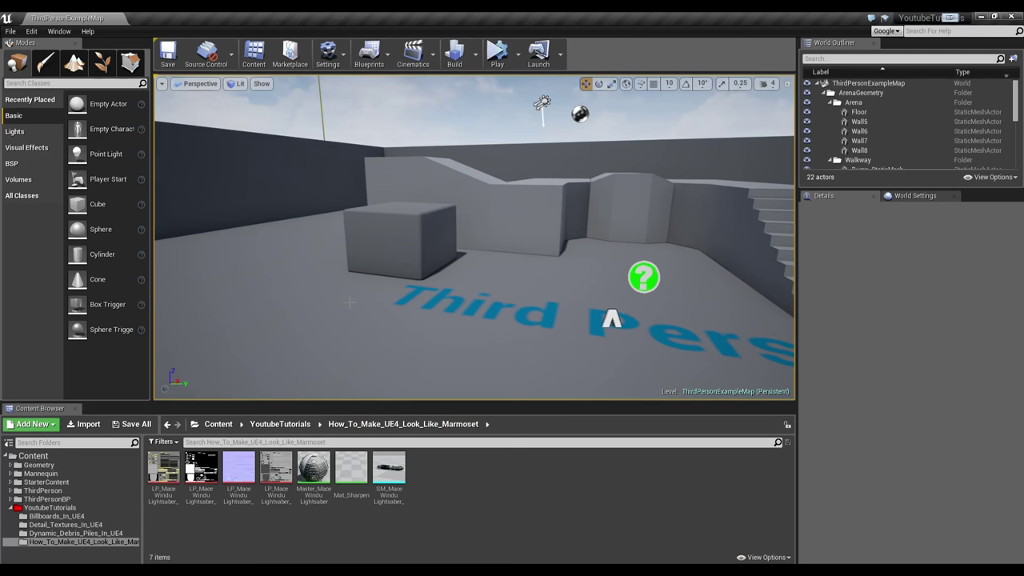
right_click_drag(350, 299, 390, 346)
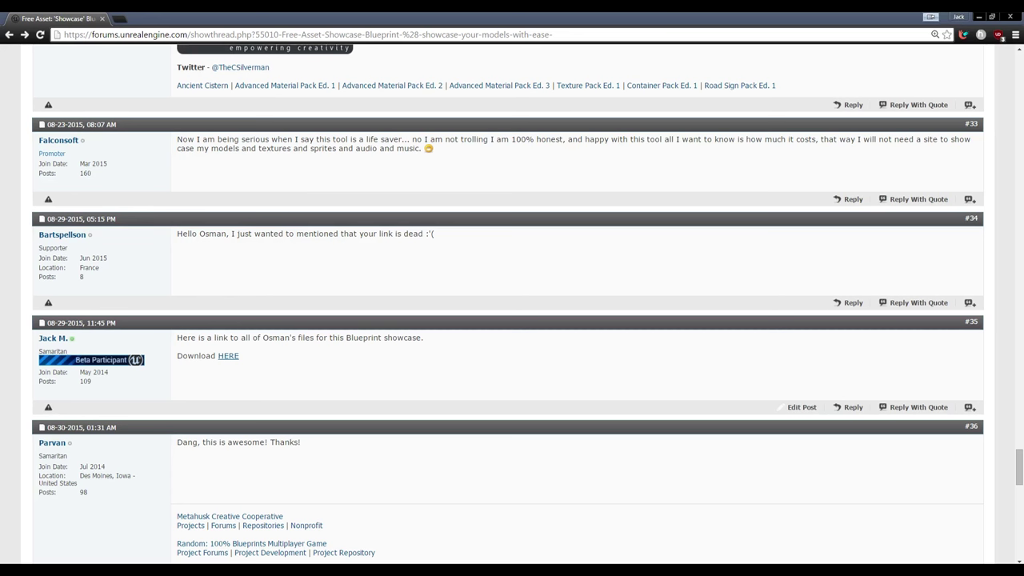
Look through the Unreal Engine forum thread on the free 'Showcase' Blueprint, from the first post down to the replacement download link
scroll(998, 118, "up", 20)
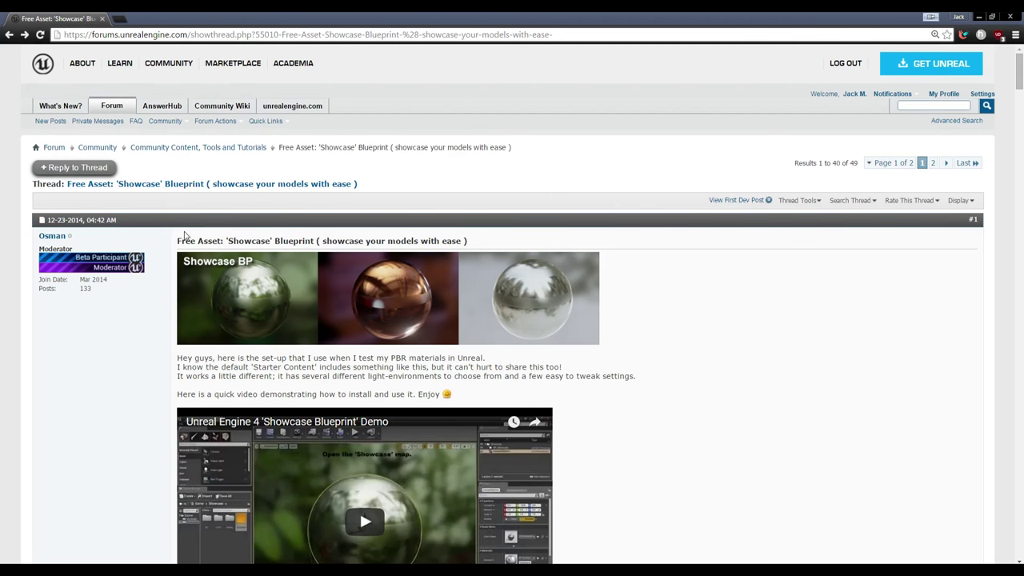
scroll(71, 252, "down", 1)
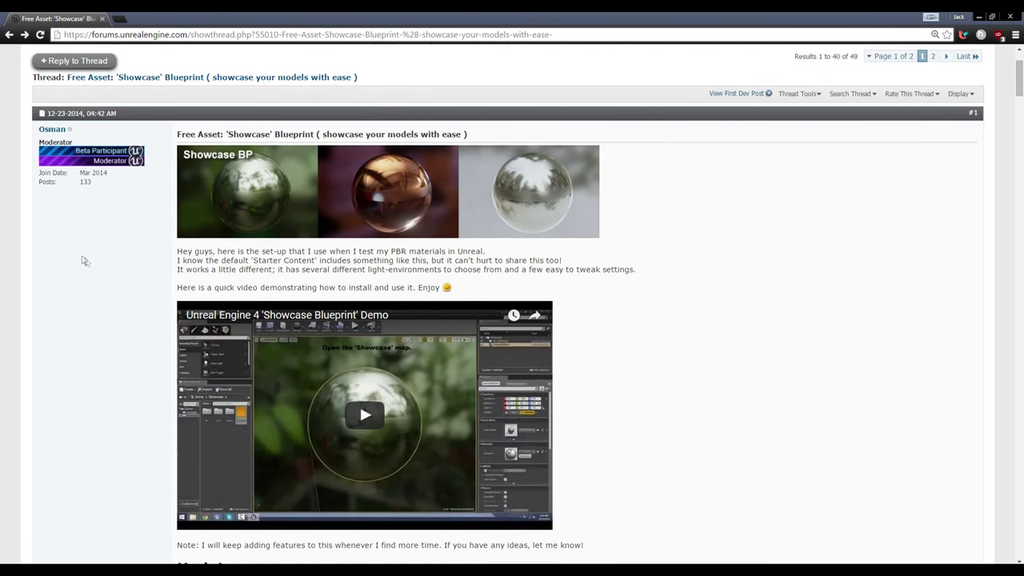
scroll(89, 266, "down", 1)
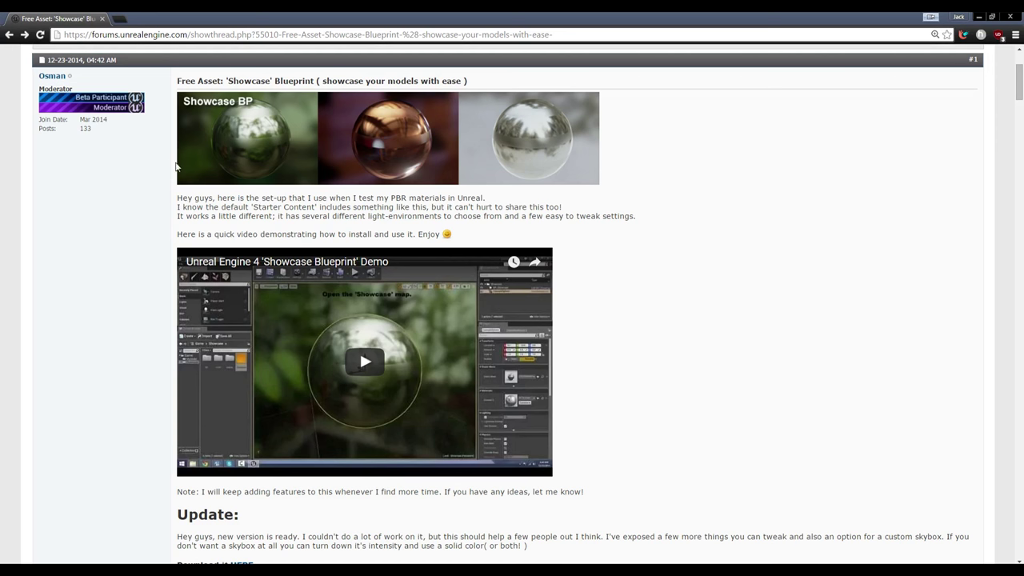
scroll(205, 167, "down", 2)
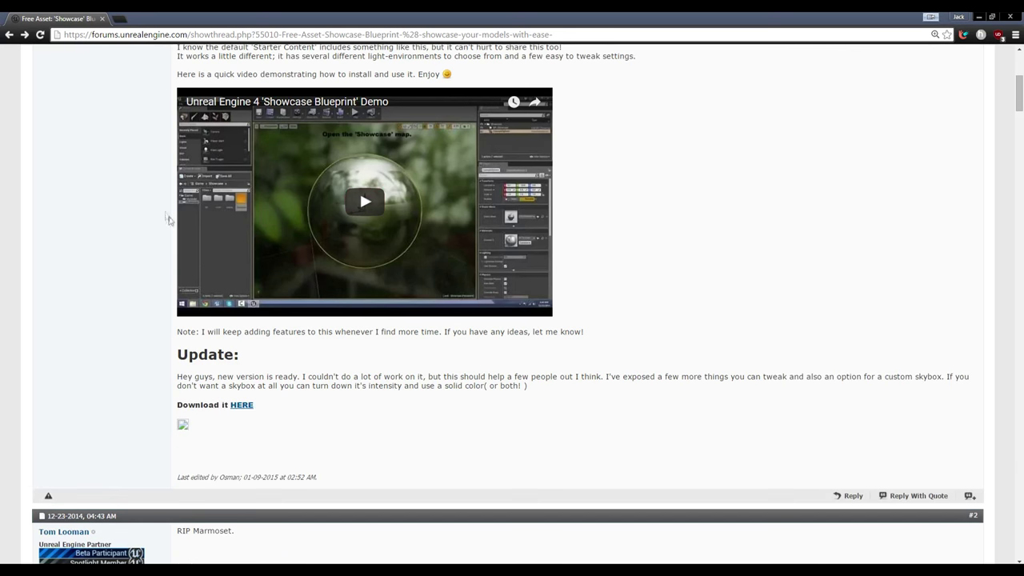
scroll(274, 352, "down", 15)
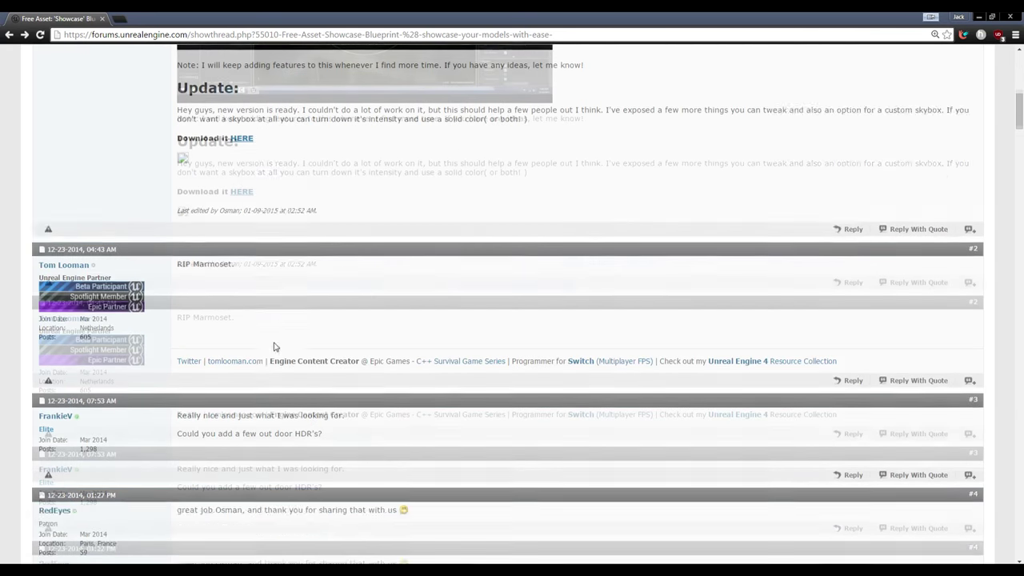
scroll(274, 345, "down", 20)
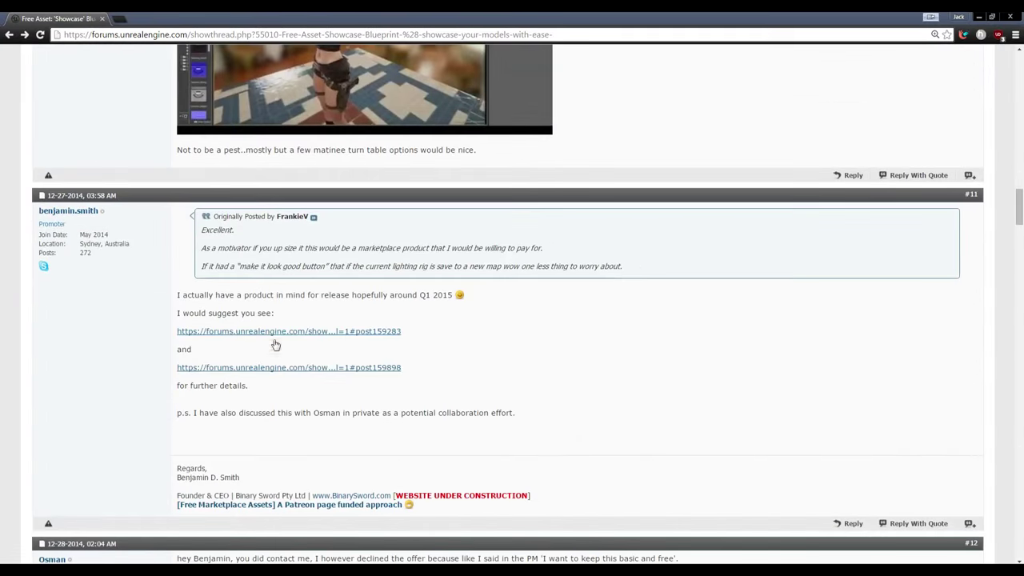
scroll(278, 341, "down", 20)
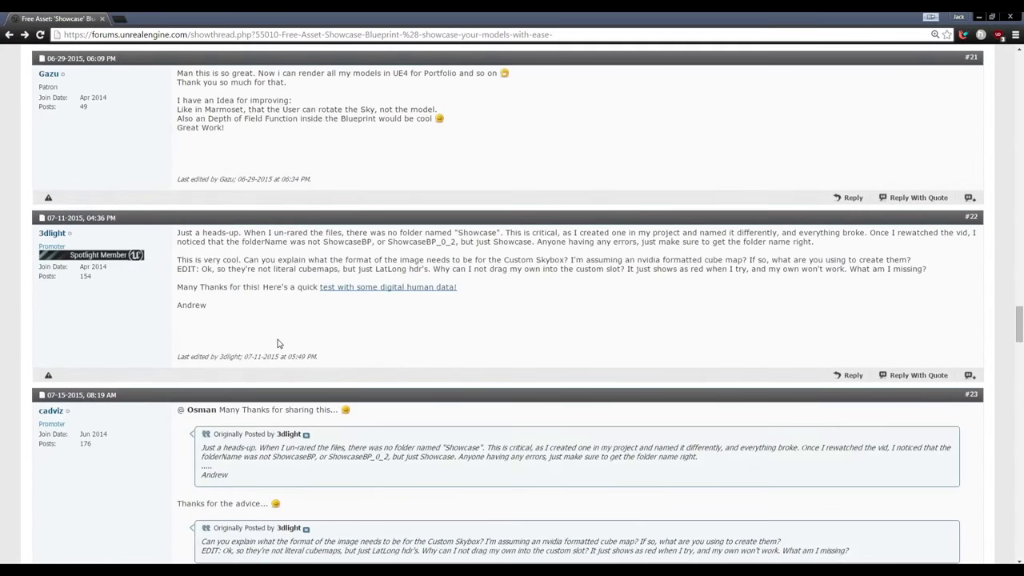
scroll(287, 344, "down", 20)
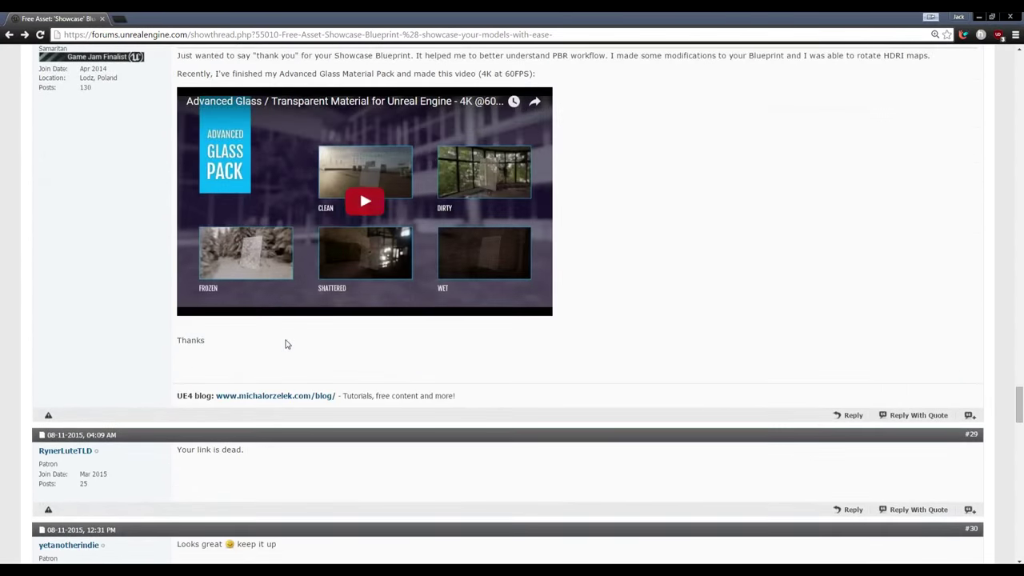
scroll(286, 344, "down", 4)
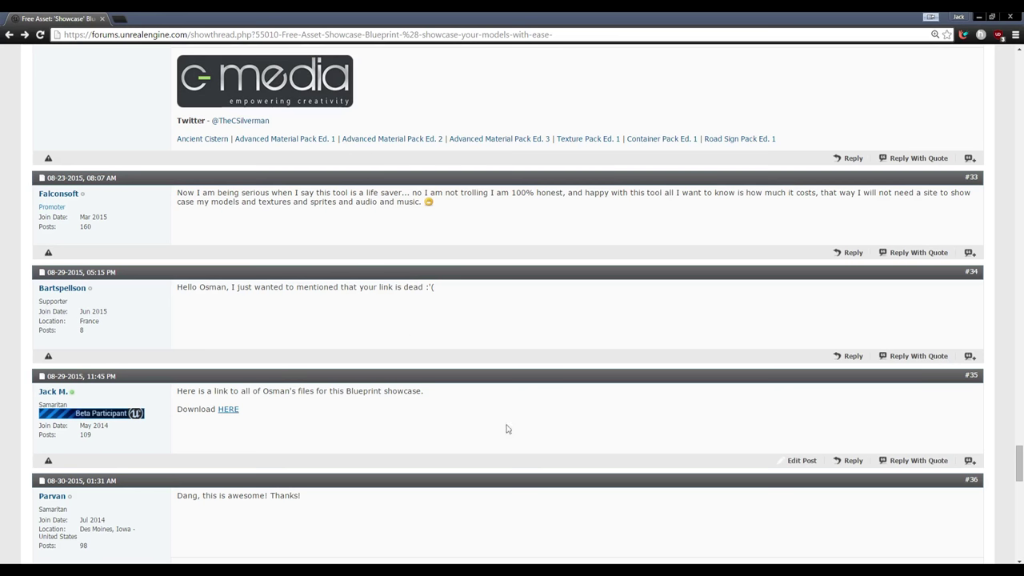
Extract the Showcase folder from Osman_MarmosetShowcase_UE4.rar into the project's Content folder and open the YoutubeTutorials project from the Epic Games Launcher library
key("alt+Tab")
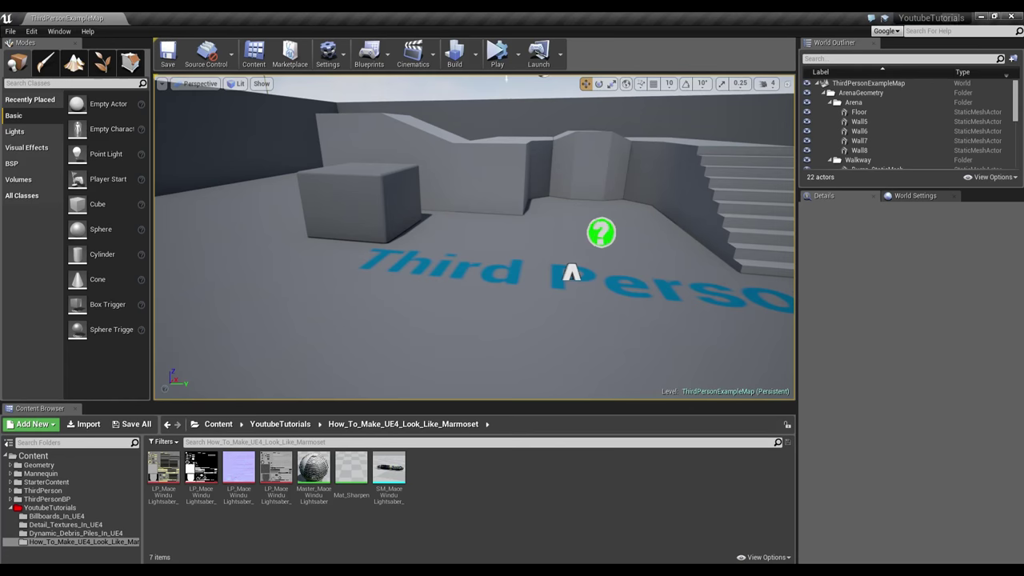
mouse_move(78, 570)
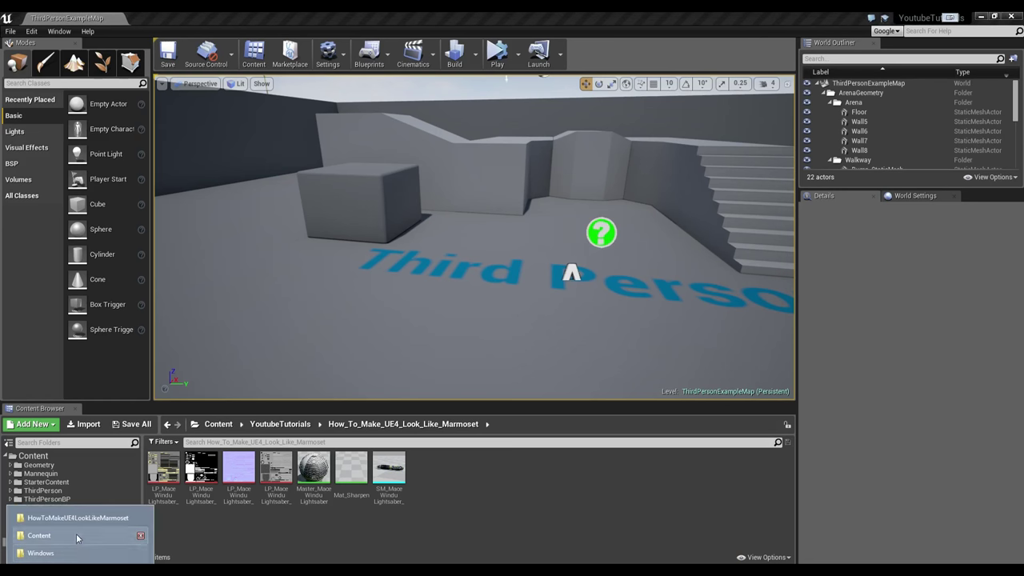
left_click(78, 539)
mouse_move(709, 570)
key("alt+Tab")
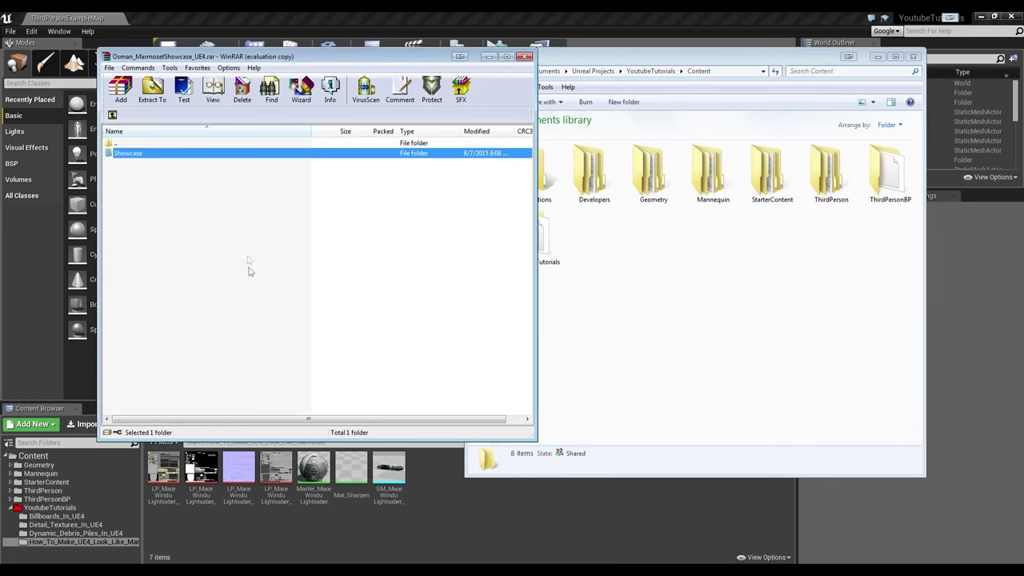
left_click_drag(300, 57, 253, 56)
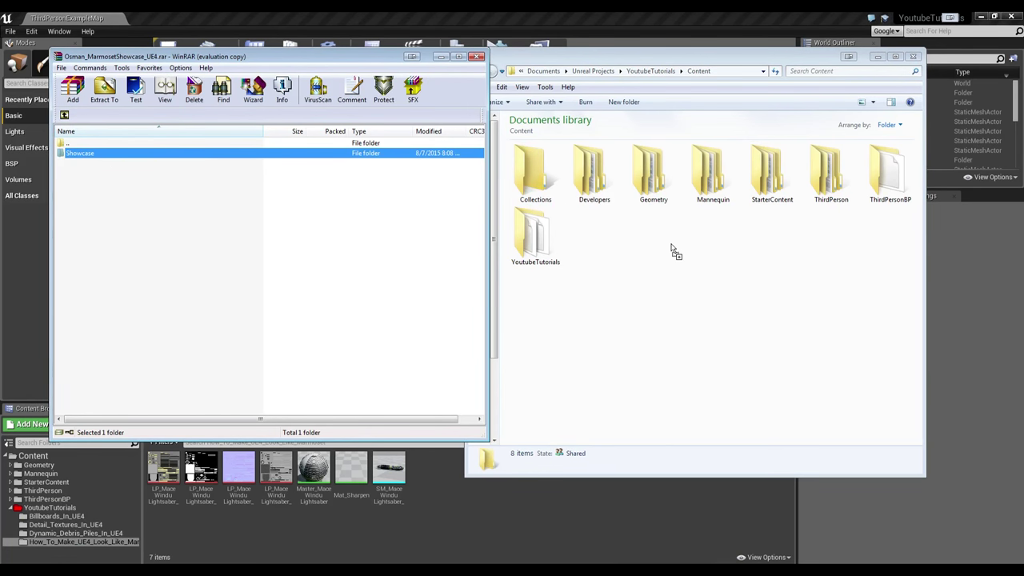
left_click_drag(673, 249, 653, 240)
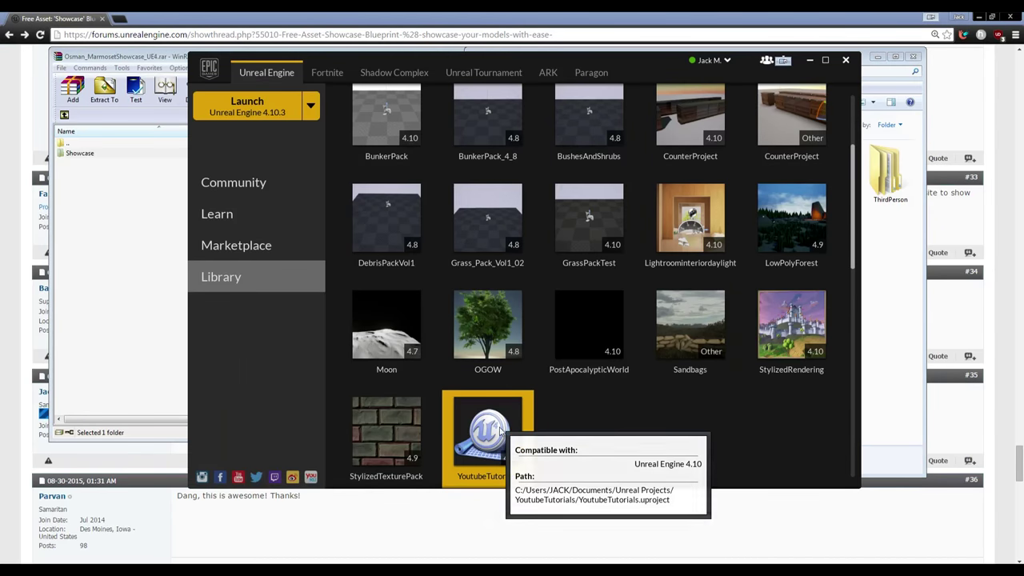
double_click(488, 432)
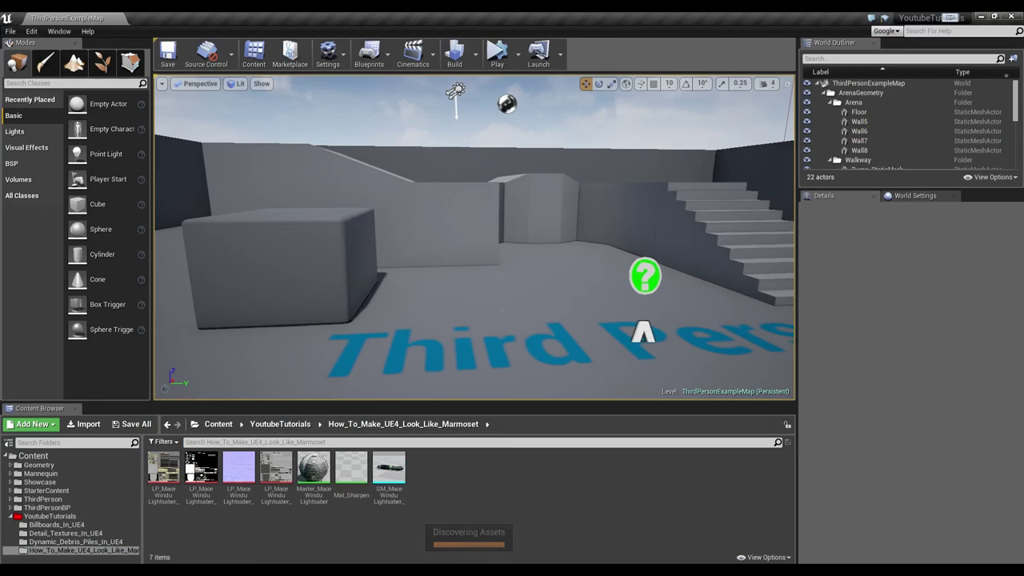
right_click_drag(631, 160, 631, 221)
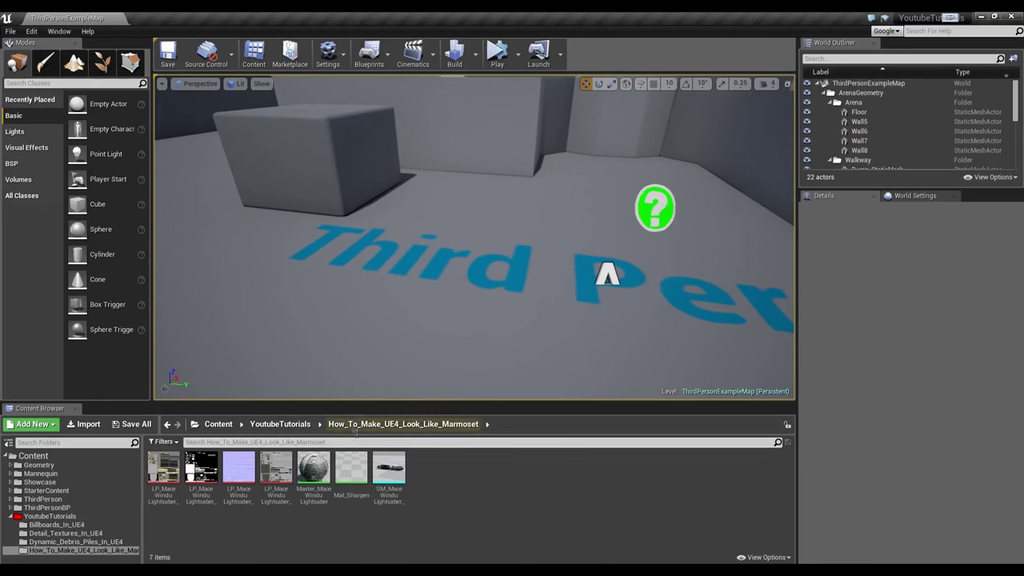
right_click_drag(432, 312, 456, 289)
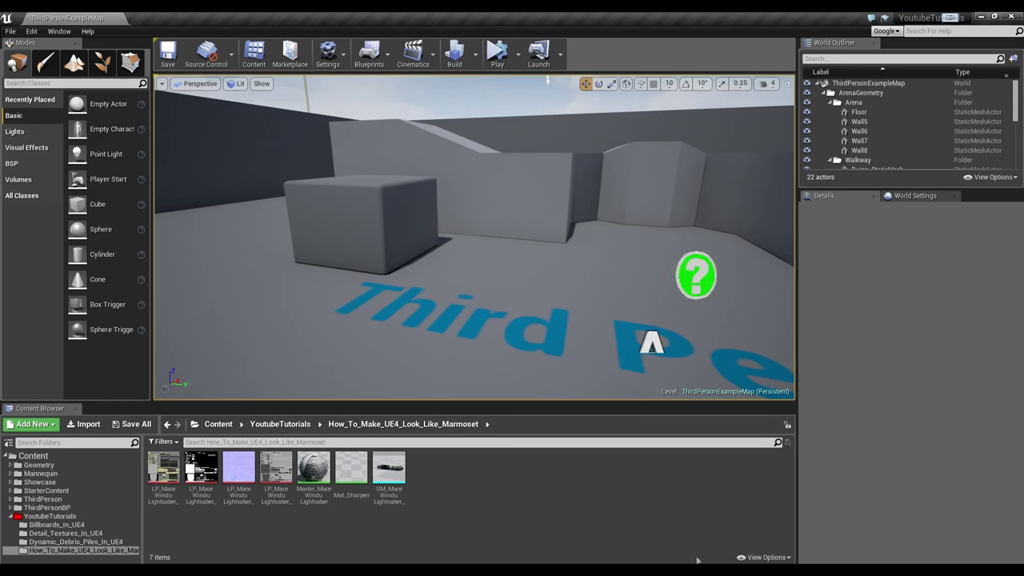
Place the SM_MaceWinduLightsaber_01 mesh in the third-person example level and inspect it up close under the default lighting
left_click_drag(389, 466, 293, 88)
key("f")
mouse_move(347, 152)
right_mouse_down("alt")
mouse_move(400, 152)
mouse_move(356, 153)
right_mouse_up("alt")
left_click_drag(356, 152, 400, 160, "alt")
left_click_drag(240, 252, 244, 228, "alt")
key("Escape")
left_click_drag(462, 264, 466, 217, "alt")
left_click(459, 232)
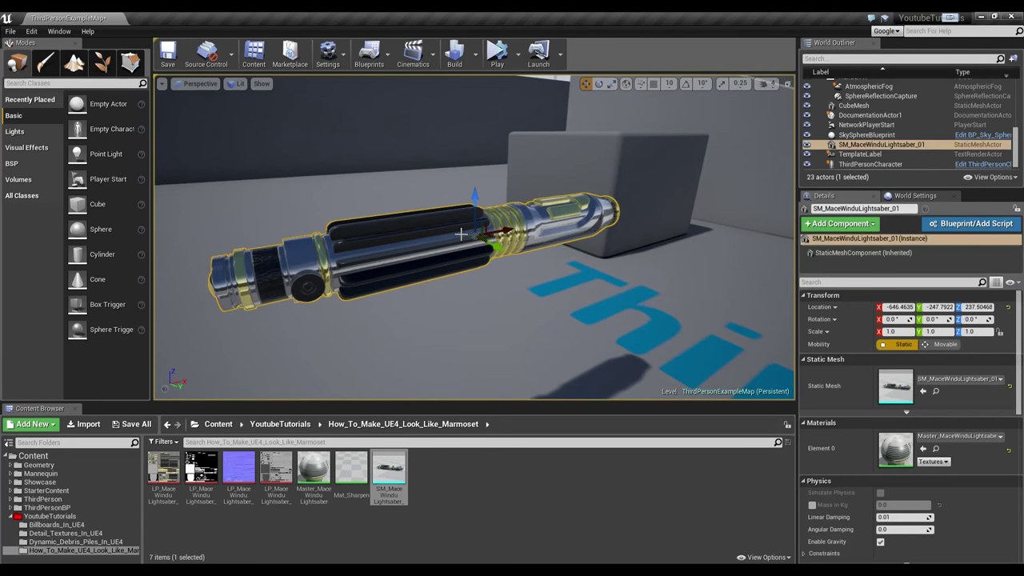
left_click_drag(411, 265, 412, 264, "alt")
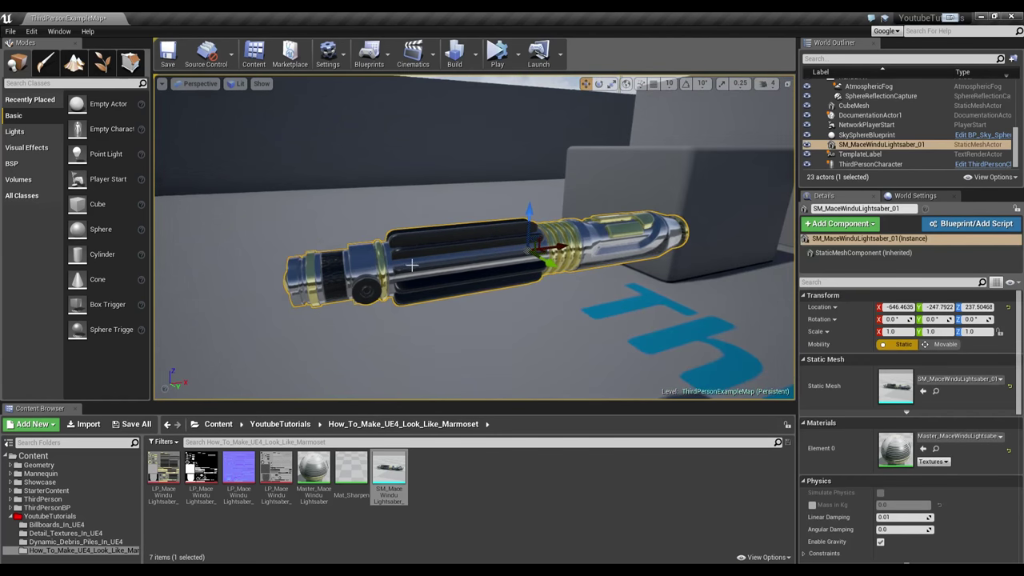
Check the contents of the StarterContent and Showcase folders, then return to the How_To_Make_UE4_Look_Like_Marmoset folder
left_click(80, 491)
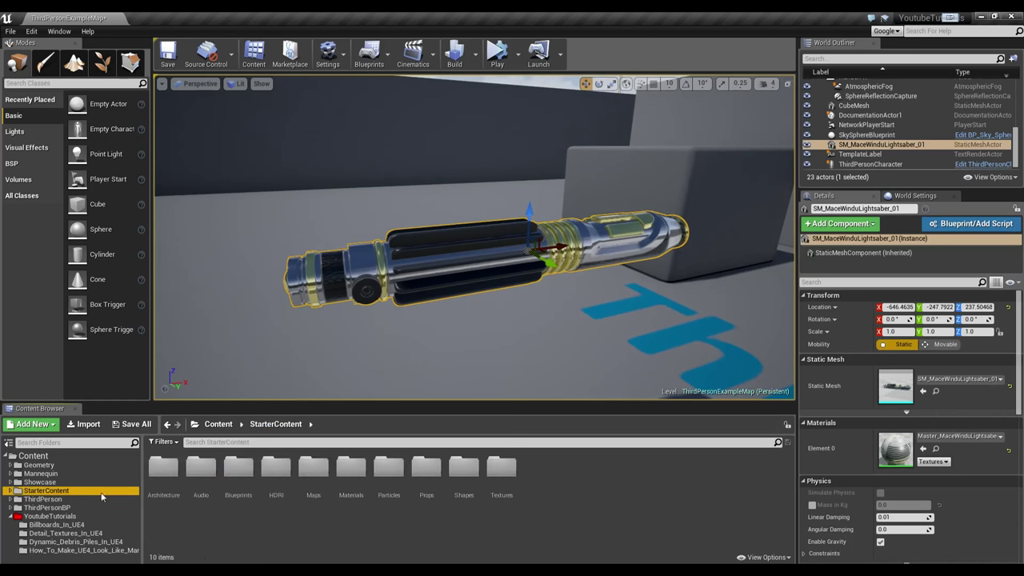
left_click(44, 482)
left_click(70, 533)
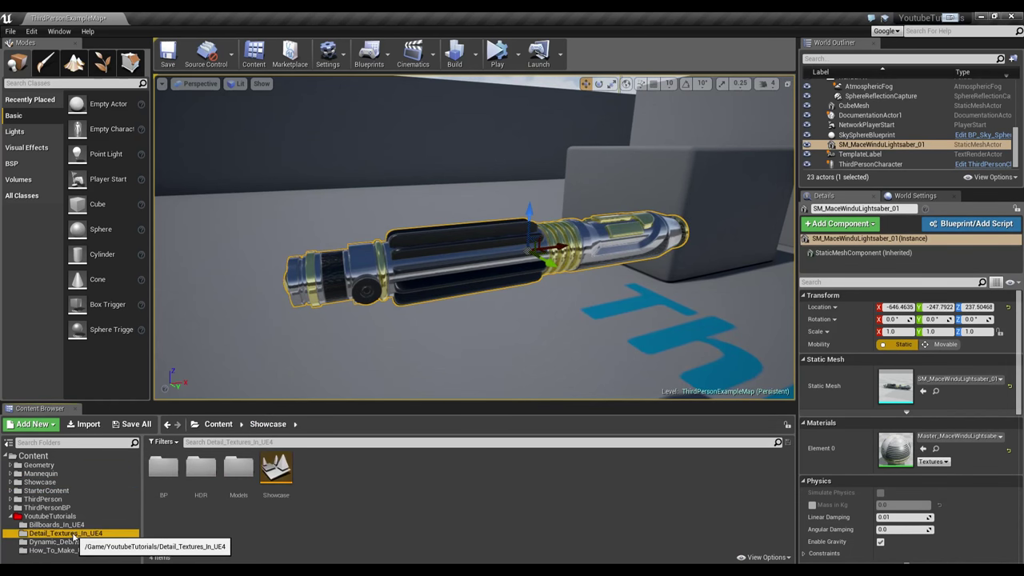
left_click(56, 551)
left_click_drag(260, 356, 258, 358, "alt")
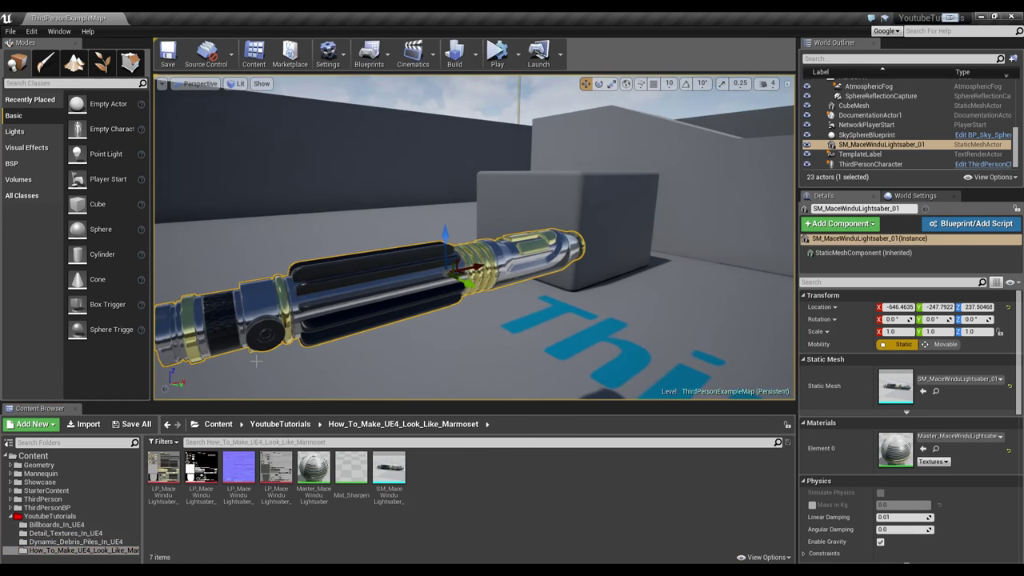
Create a new empty level without saving the changes to ThirdPersonExampleMap
key("ctrl+n")
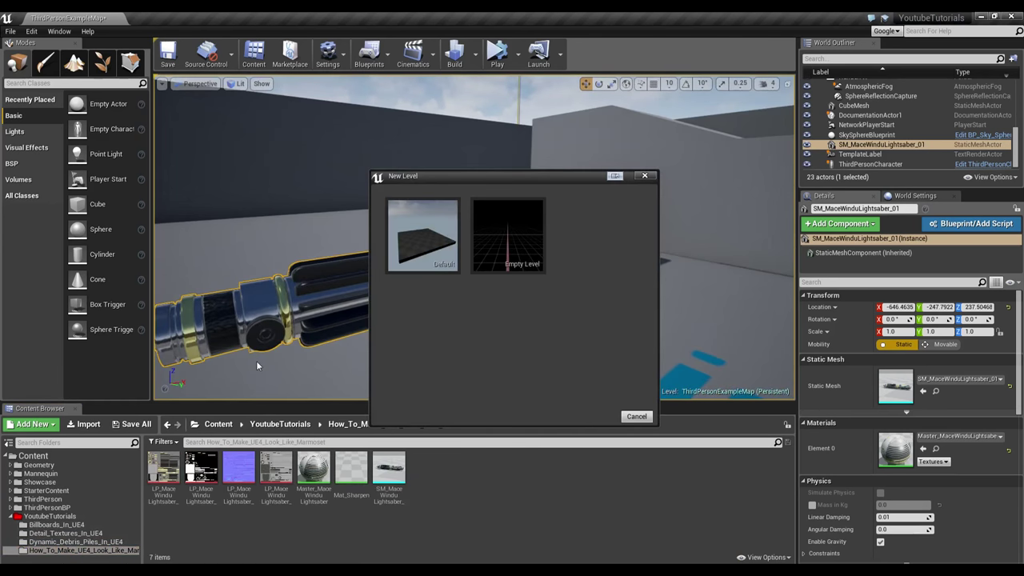
left_click(494, 246)
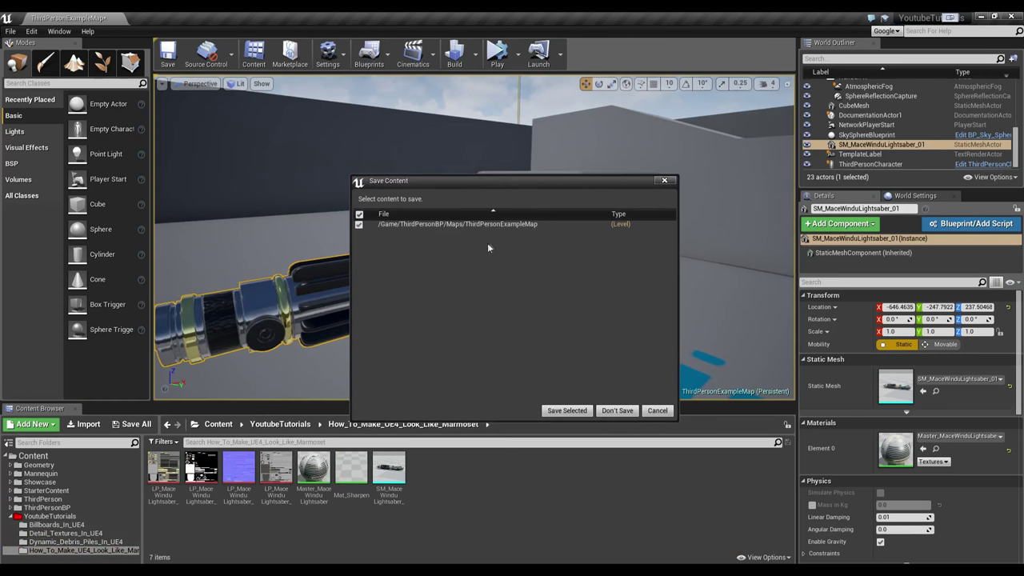
left_click(617, 411)
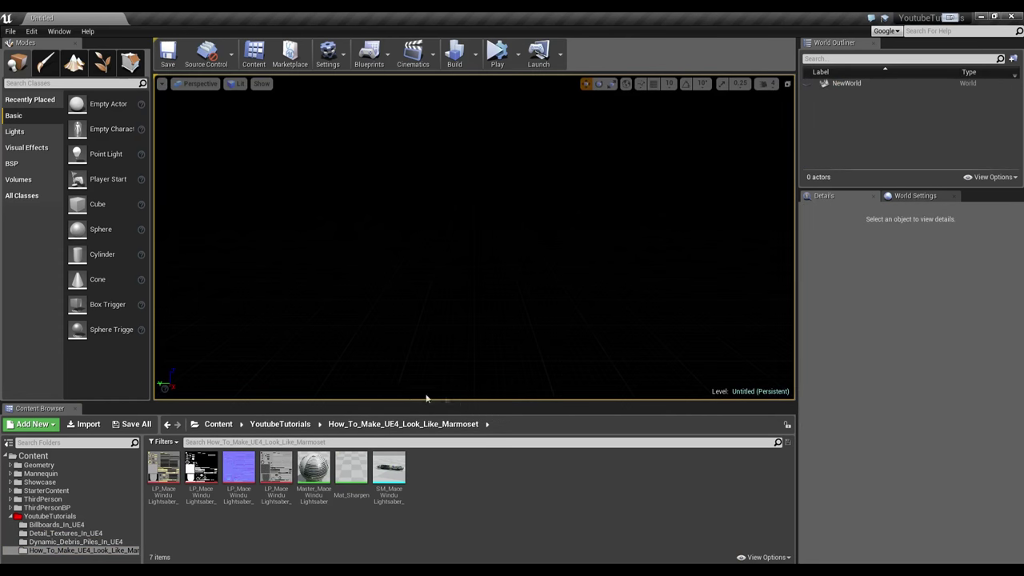
Place the BP_Showcase blueprint from the Showcase BP folder in the empty level
double_click(76, 482)
left_click(80, 490)
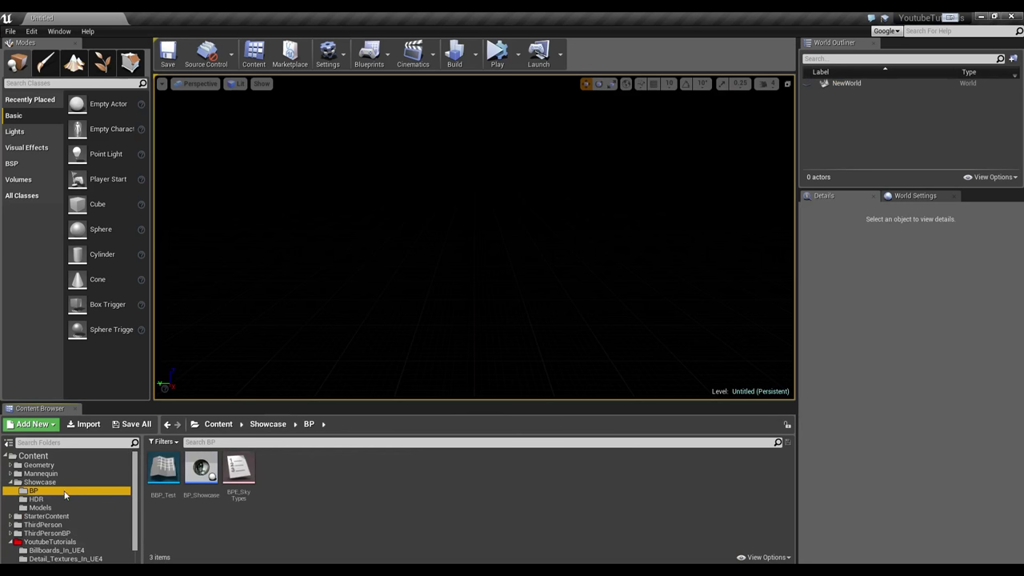
left_click_drag(200, 468, 392, 350)
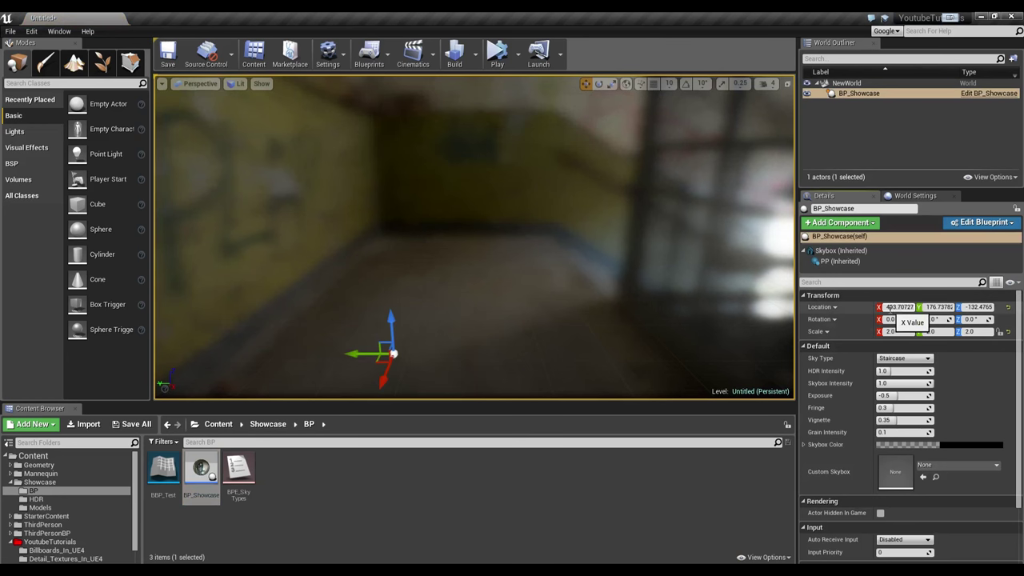
Set the X and Y location of BP_Showcase to 0 and deselect it
left_click(888, 307)
type("0")
key("Tab")
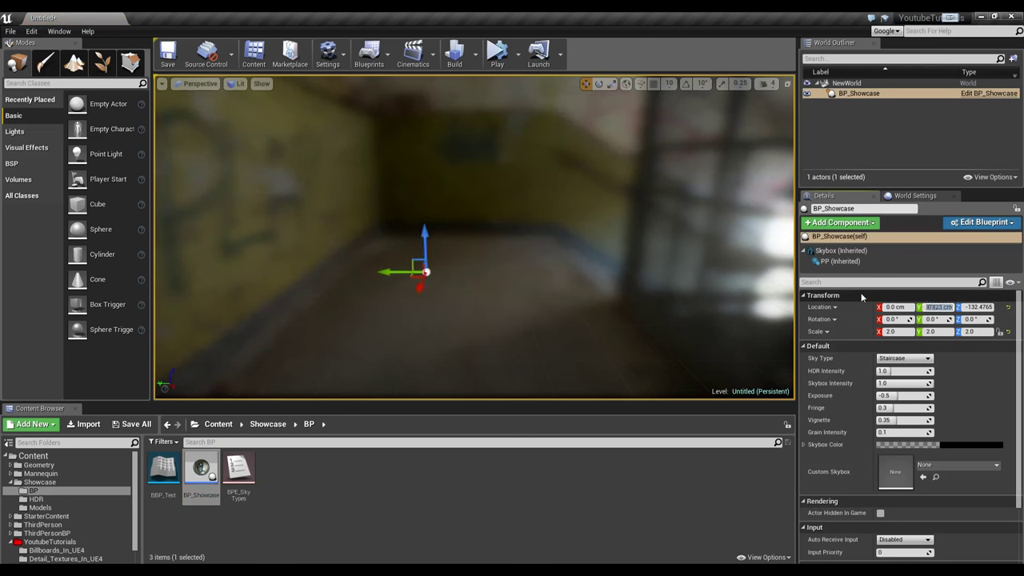
type("0")
key("Tab")
right_click_drag(550, 250, 632, 248)
key("Escape")
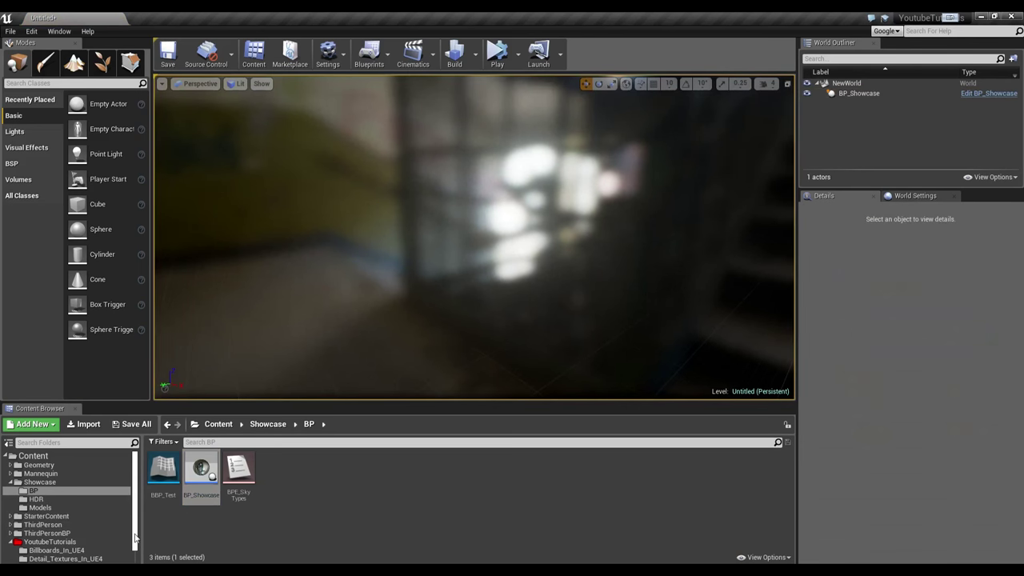
Place the SM_MaceWinduLightsaber_01 mesh from the How_To_Make_UE4_Look_Like_Marmoset folder in the new level
scroll(119, 549, "down", 2)
left_click(124, 560)
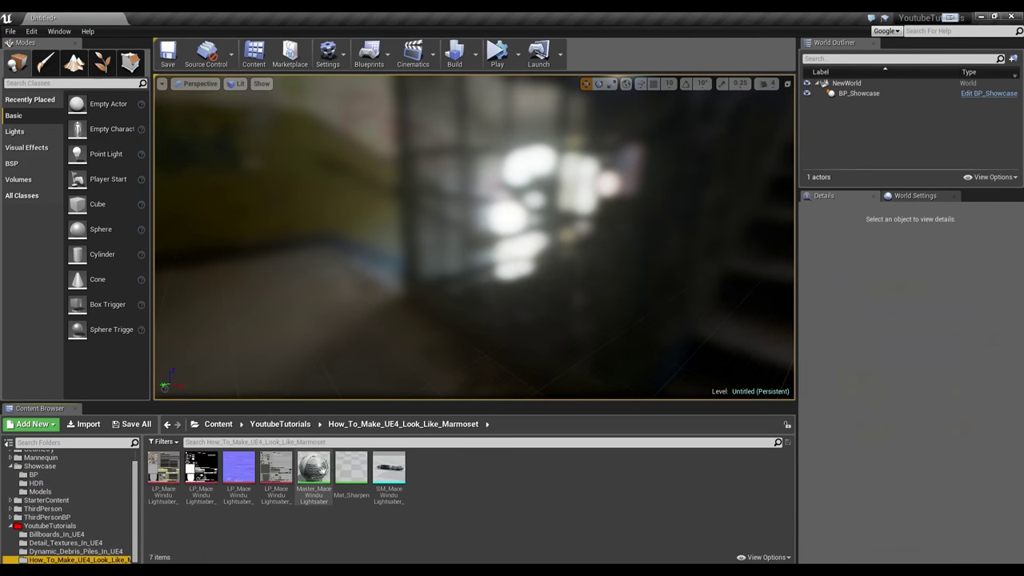
left_click(389, 472)
left_click_drag(414, 304, 413, 303)
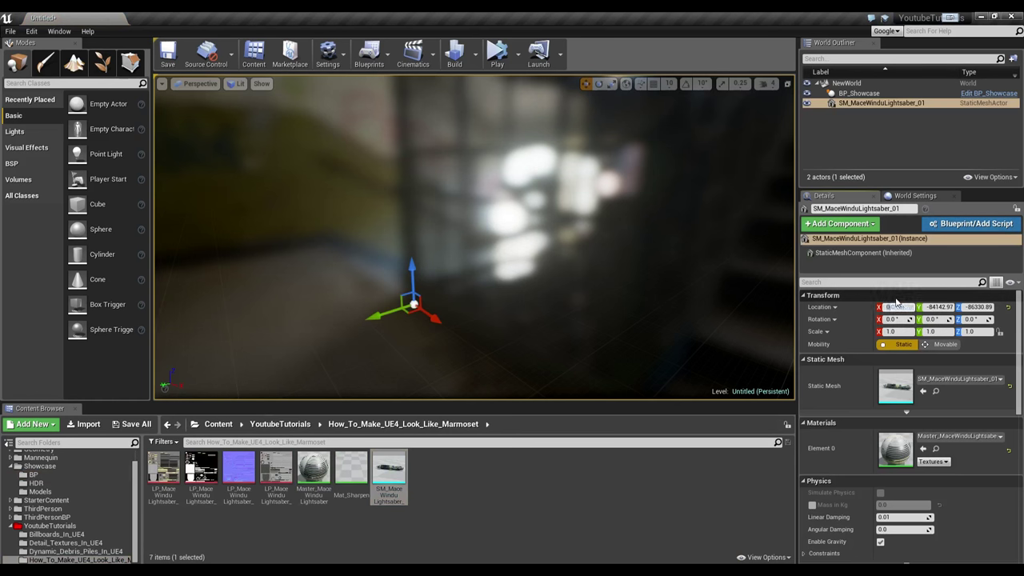
Set the lightsaber mesh's location to 0, 0, 0 and frame it up close in the viewport
key("Tab")
type("0")
key("Tab")
key("Return")
key("f")
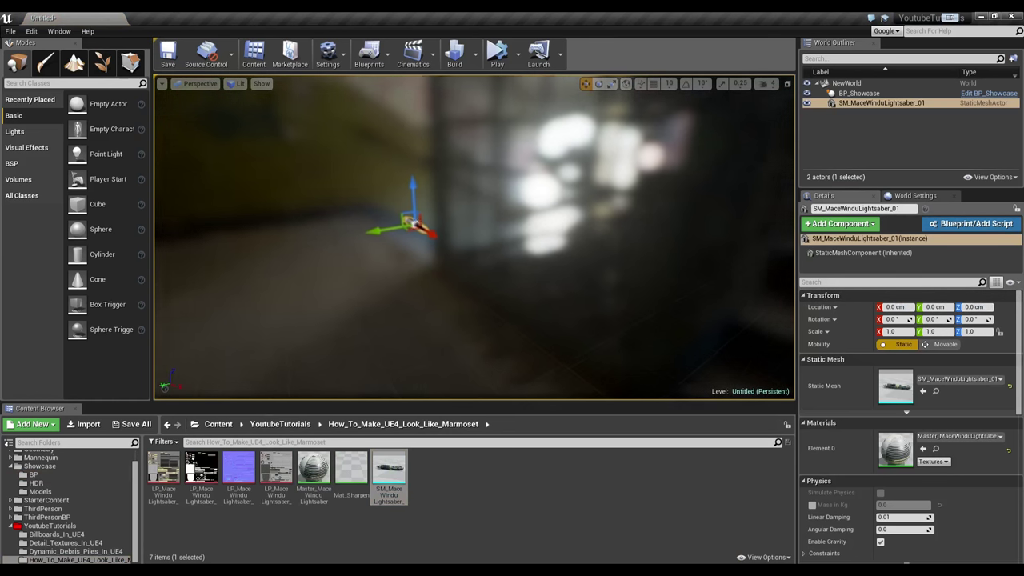
left_click_drag(561, 219, 572, 210, "alt")
scroll(573, 217, "up", 5)
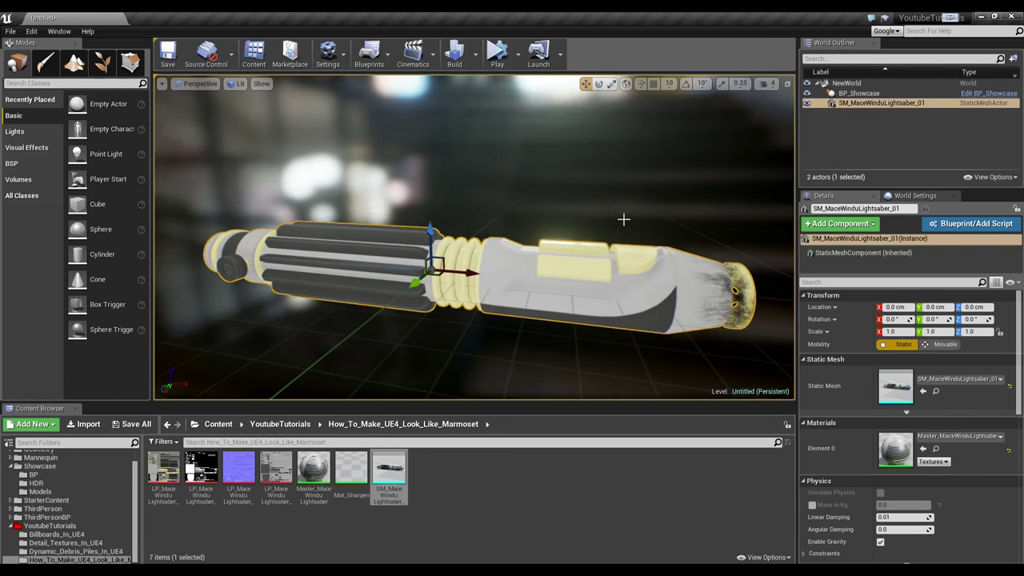
Switch the viewport to Game View and inspect the lightsaber's lighting from several angles
key("g")
left_click_drag(622, 213, 335, 212, "alt")
left_click_drag(560, 212, 432, 209, "alt")
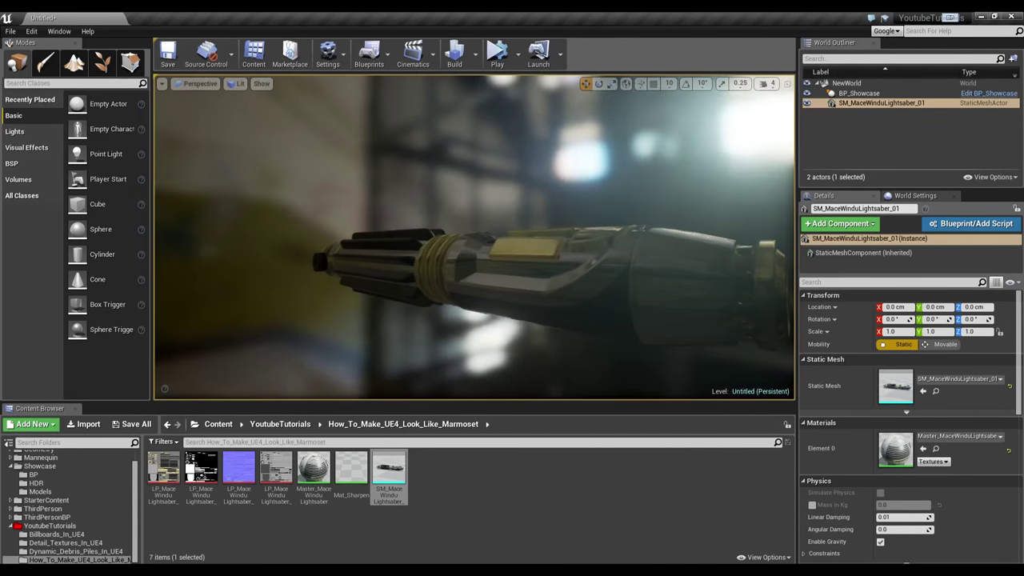
left_click_drag(474, 238, 604, 256, "alt")
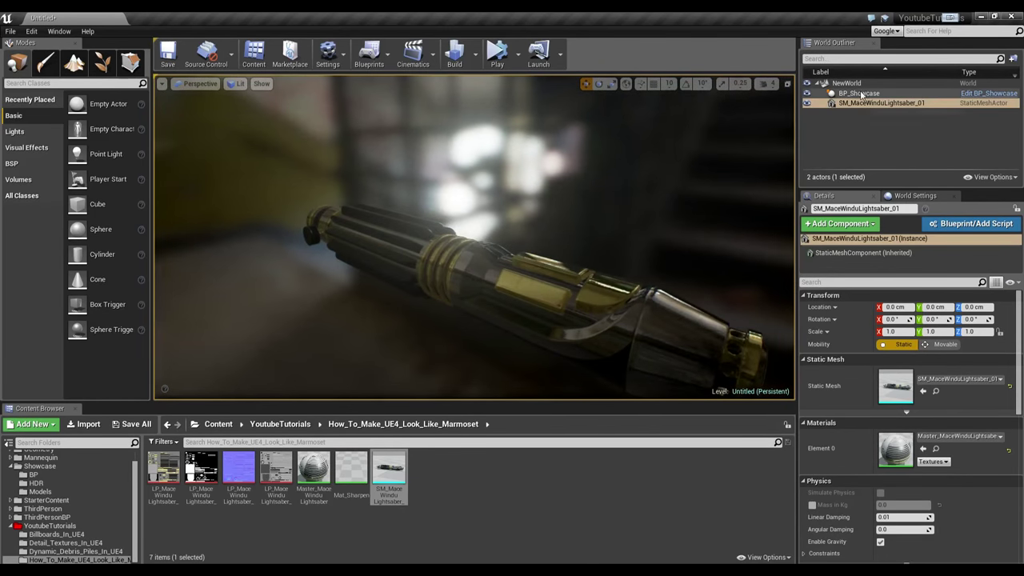
Preview the lightsaber with BP_Showcase's Sky Type set to Greenhouse, Room, Factory, Snow and SkatePark in turn
left_click(861, 94)
left_click(902, 359)
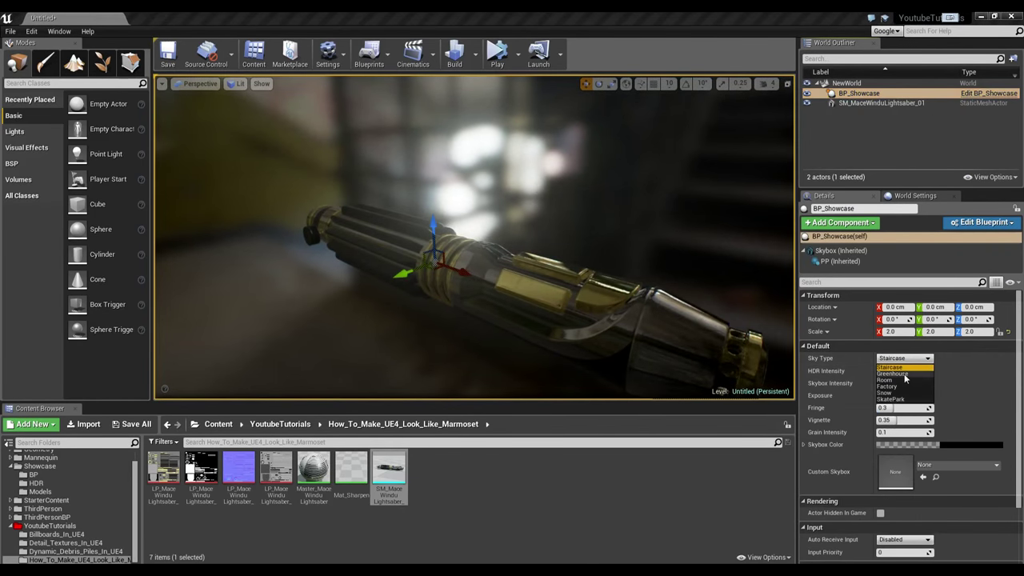
left_click(905, 365)
left_click(905, 358)
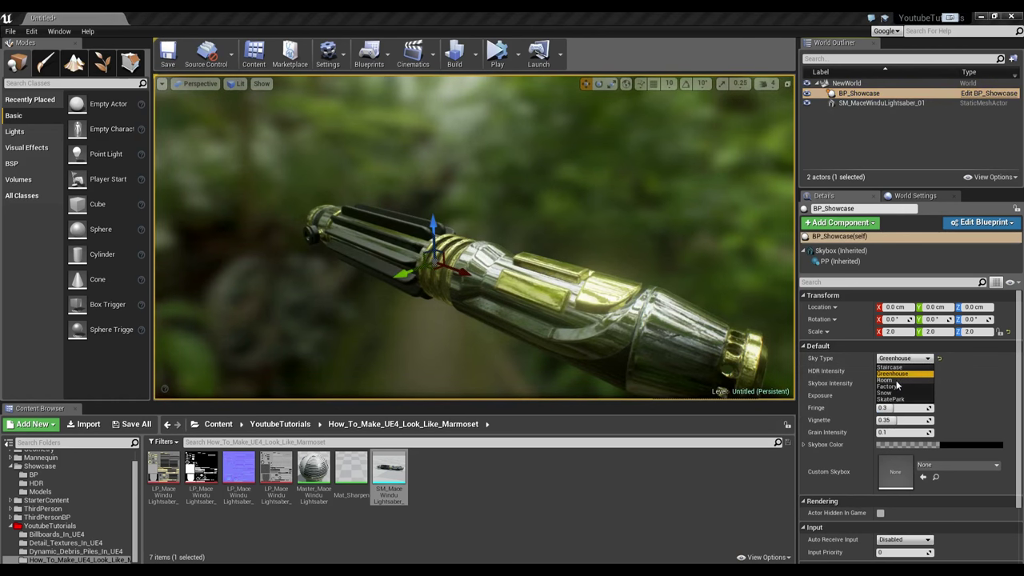
left_click(900, 385)
left_click(901, 360)
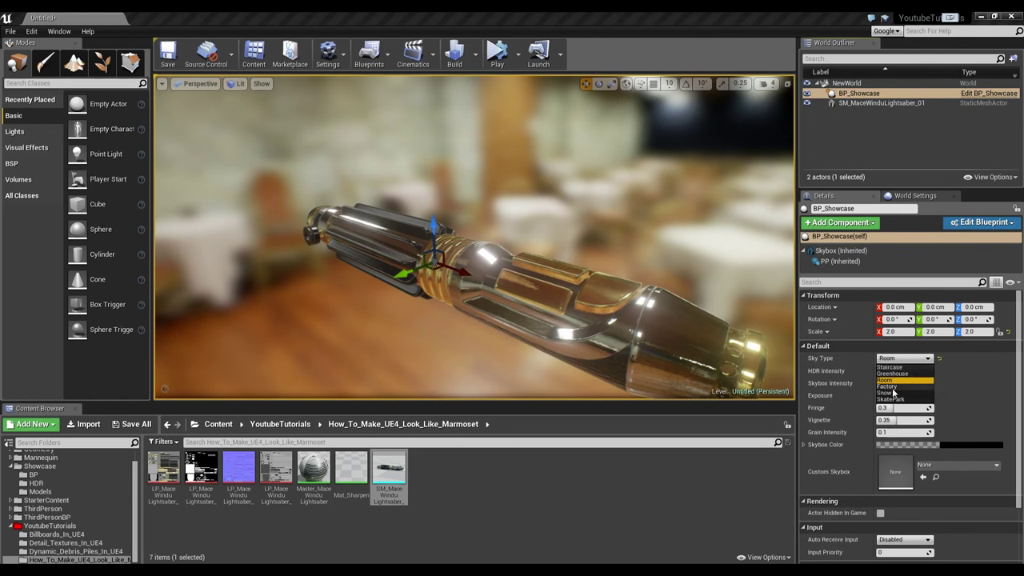
left_click(889, 387)
left_click(890, 360)
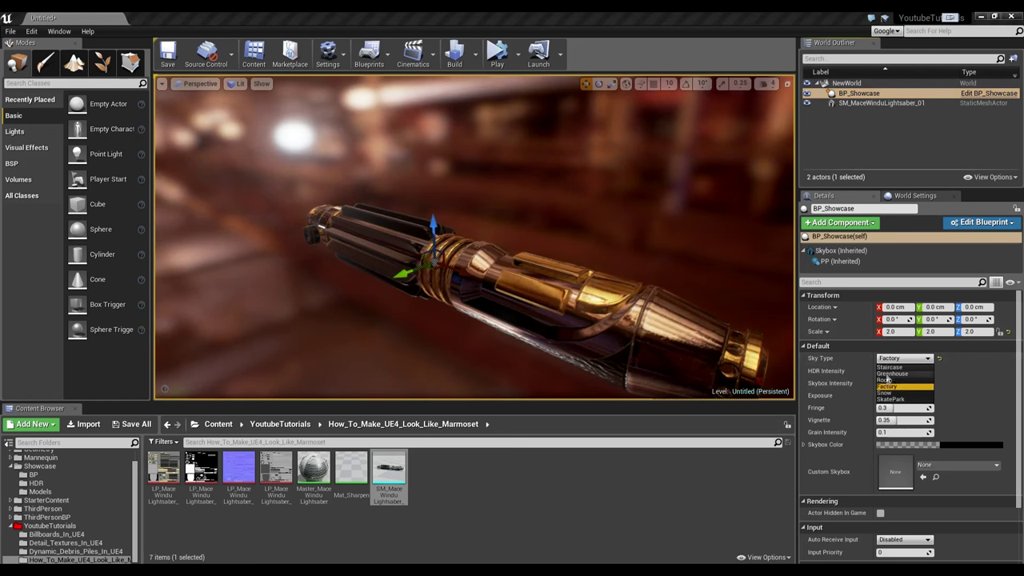
left_click(886, 392)
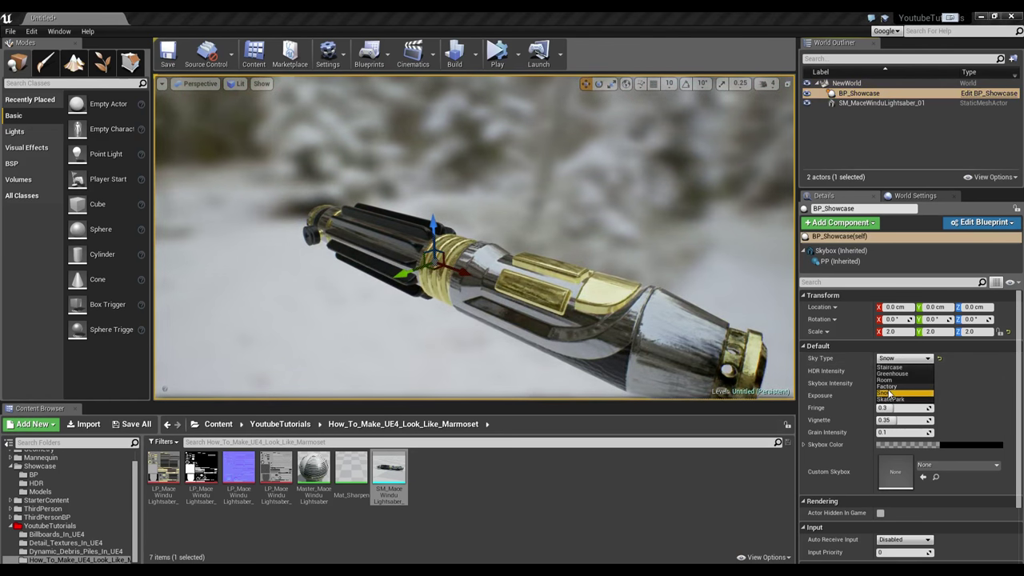
left_click(892, 399)
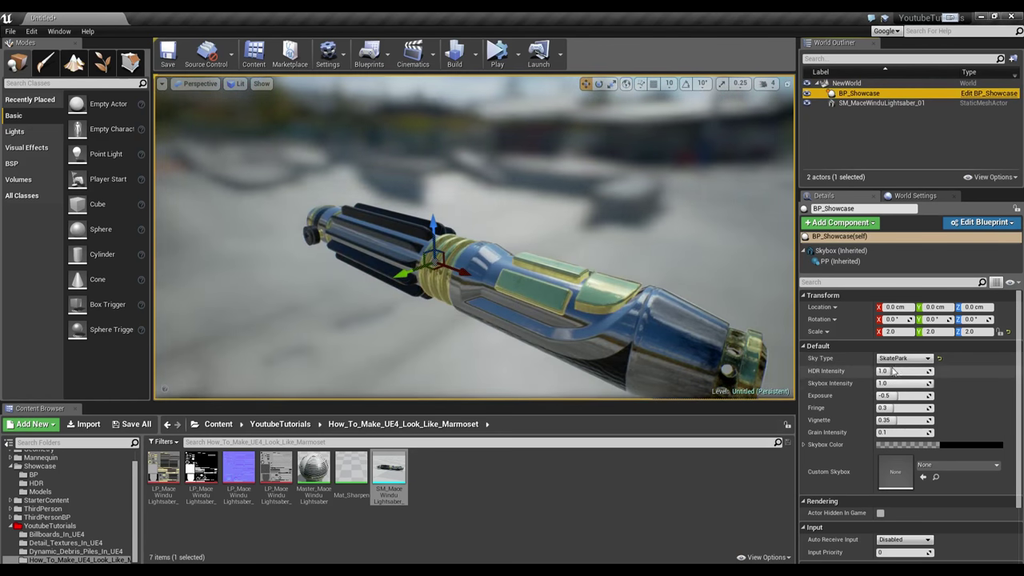
left_click_drag(643, 360, 624, 302, "alt")
left_click_drag(788, 259, 731, 258, "alt")
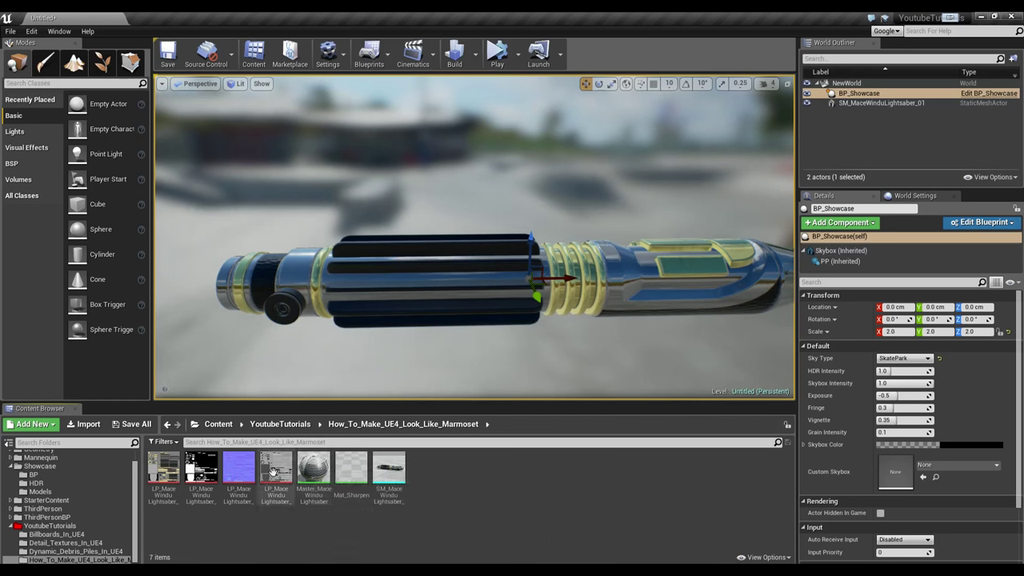
Open the four LP_MaceWinduLightsaber textures together for editing from the How_To_Make_UE4_Look_Like_Marmoset folder
left_click(163, 471)
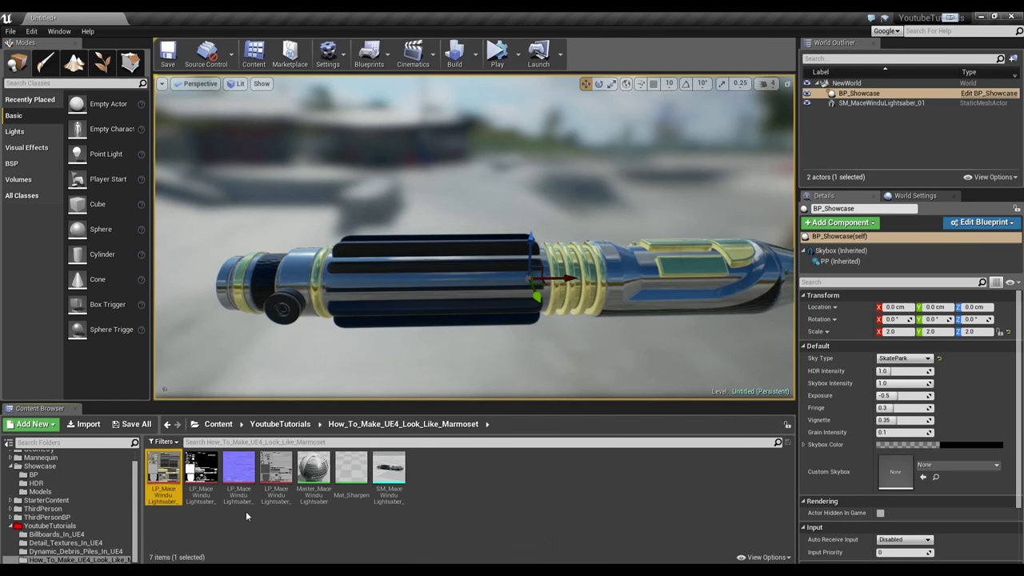
left_click(264, 494, "shift")
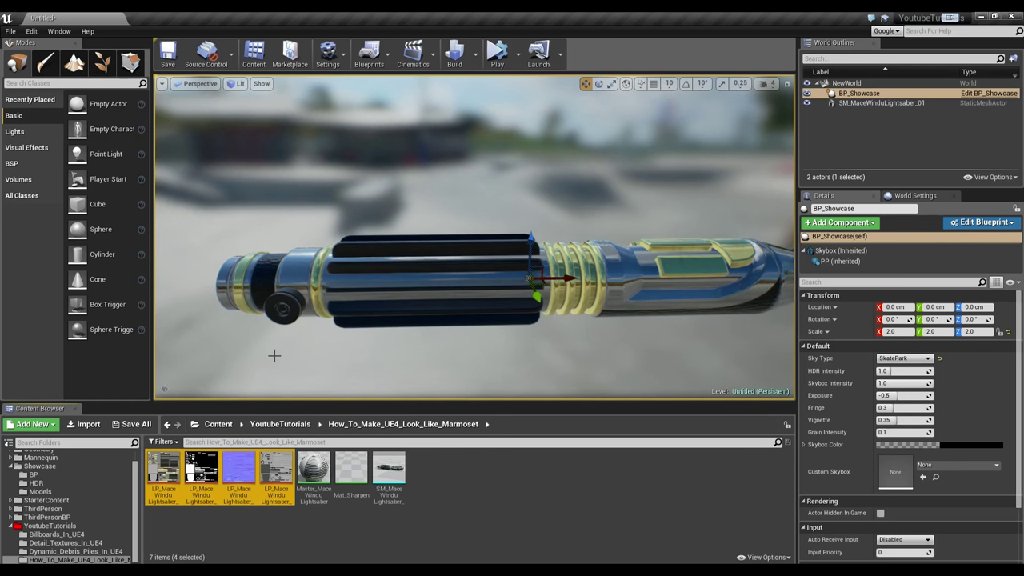
key("Return")
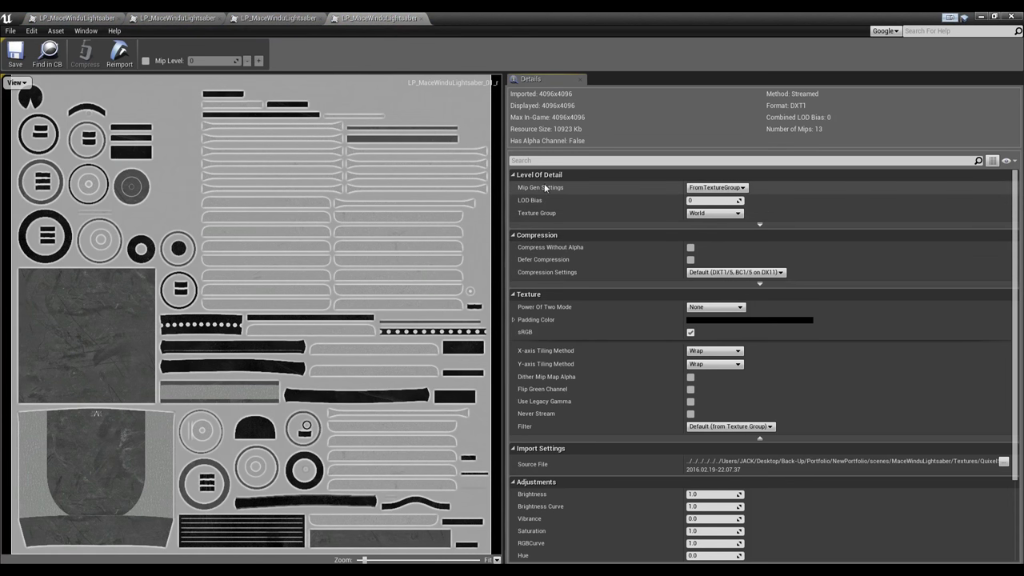
Set the Mip Gen Settings of the lightsaber's roughness texture (_01_r) to NoMipmaps
left_click(702, 189)
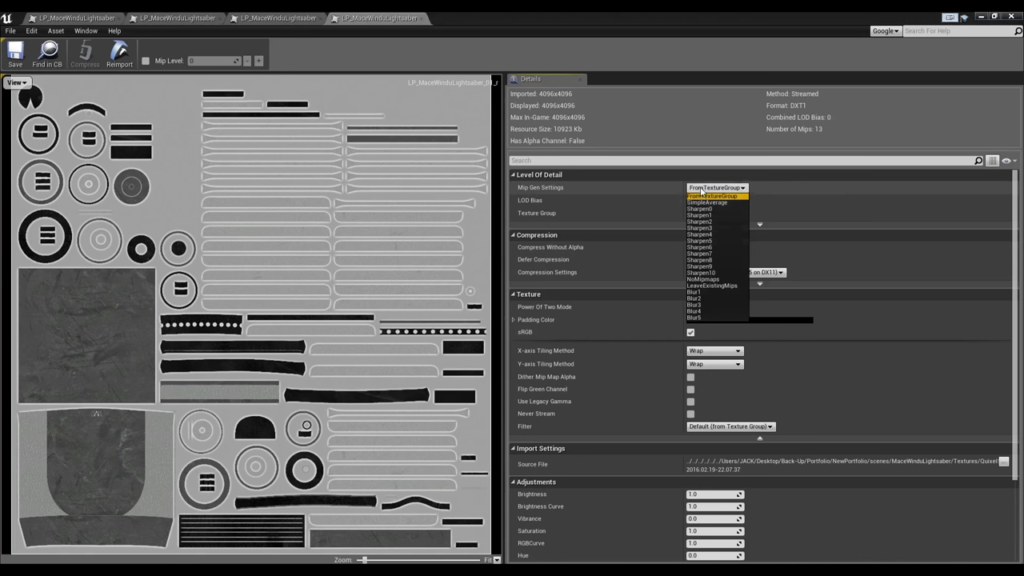
left_click(702, 281)
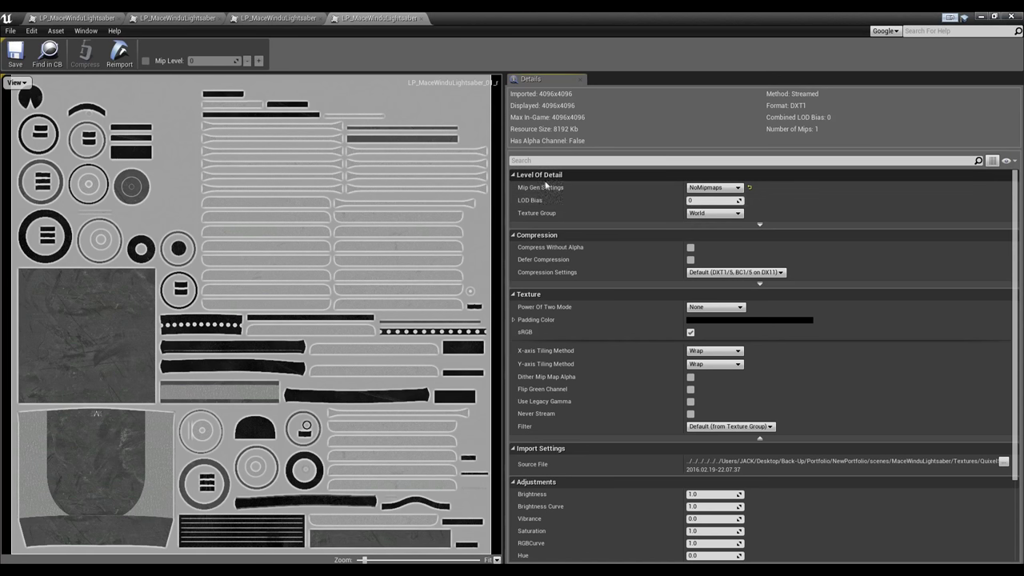
left_click(709, 189)
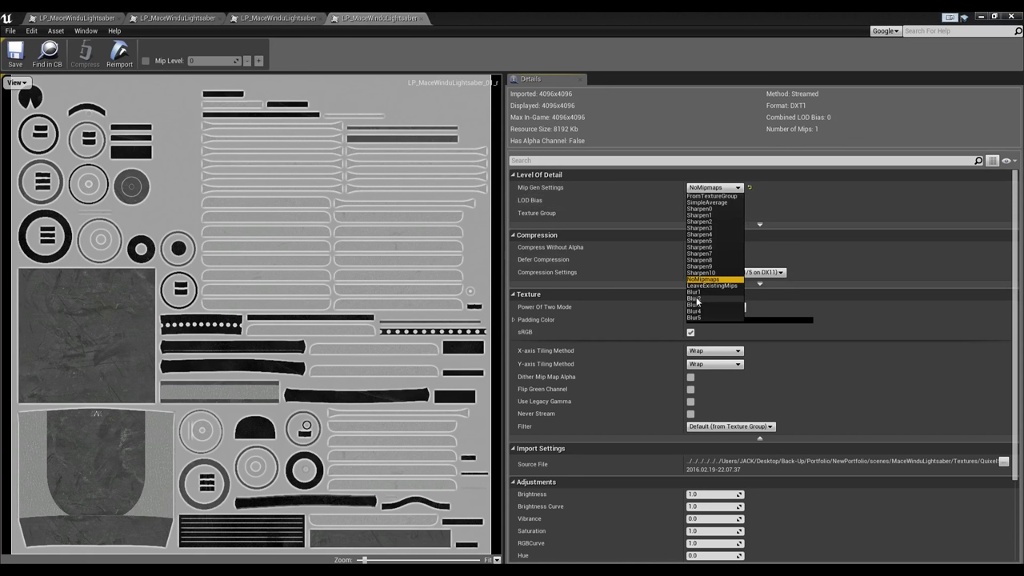
left_click(701, 189)
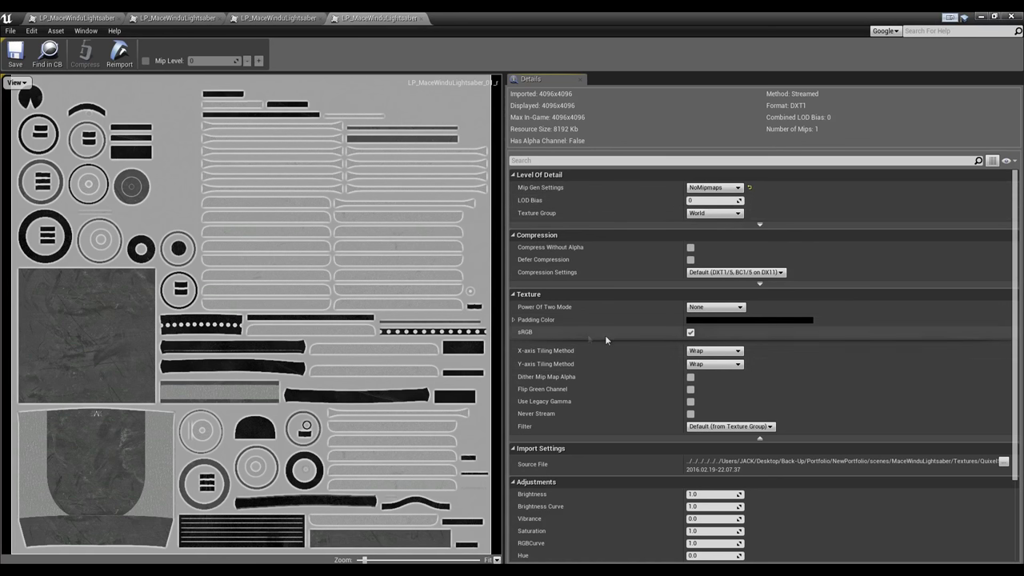
Turn off sRGB for the roughness texture and save it
mouse_move(527, 338)
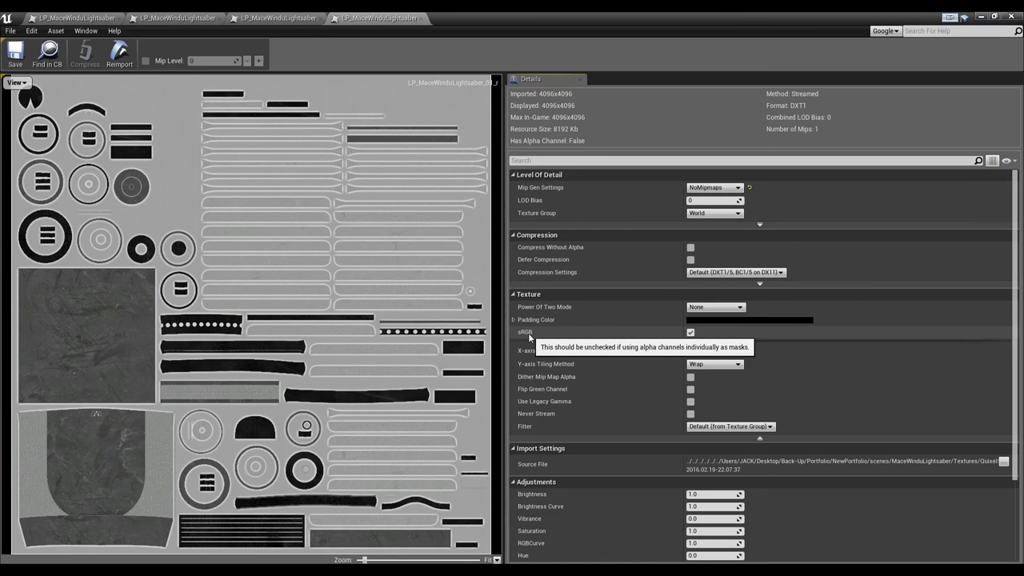
left_click(690, 333)
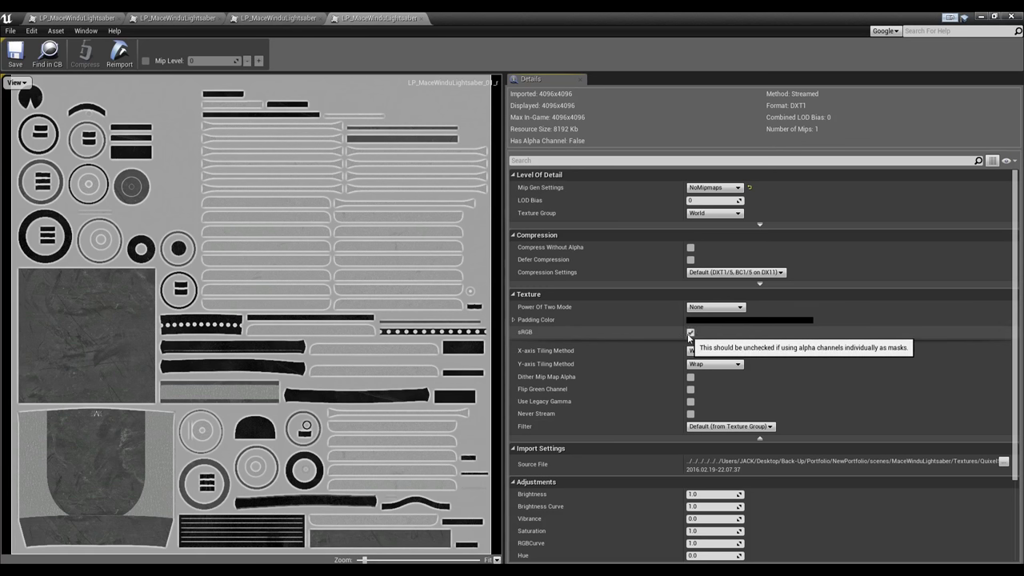
left_click(691, 333)
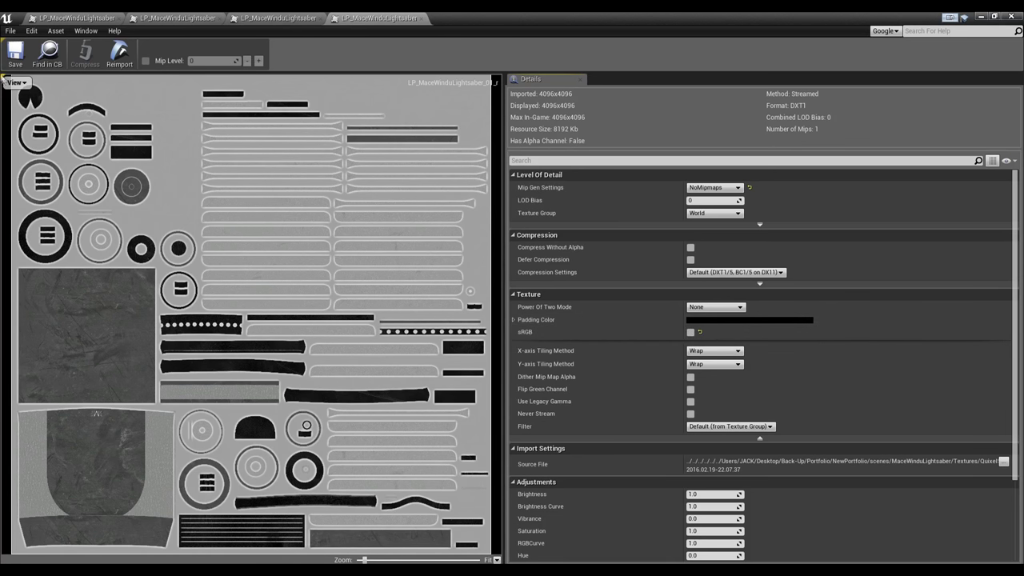
left_click(8, 56)
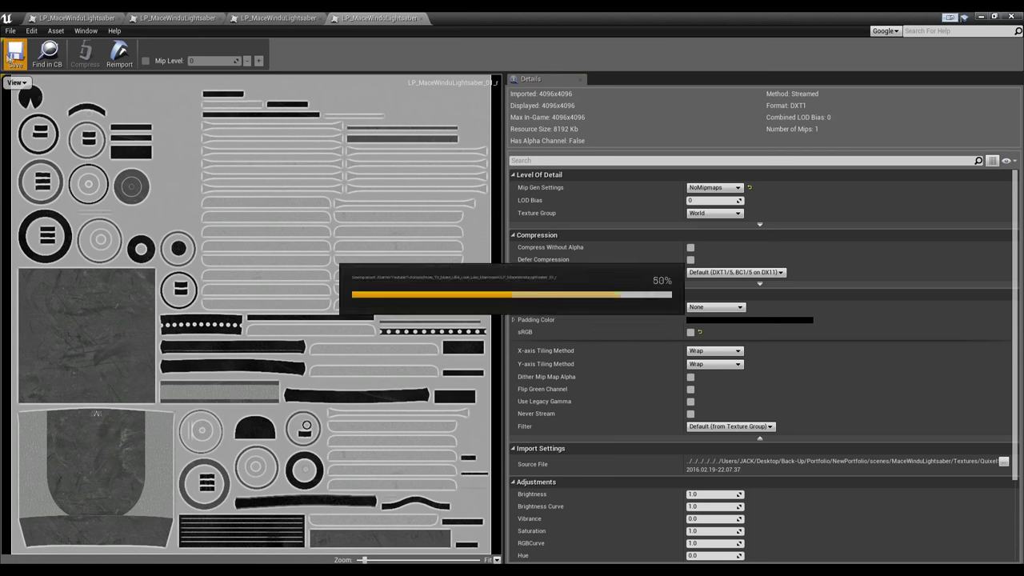
Set the Mip Gen Settings of the lightsaber's normal map (_01_n) to NoMipmaps and save it
left_click(272, 18)
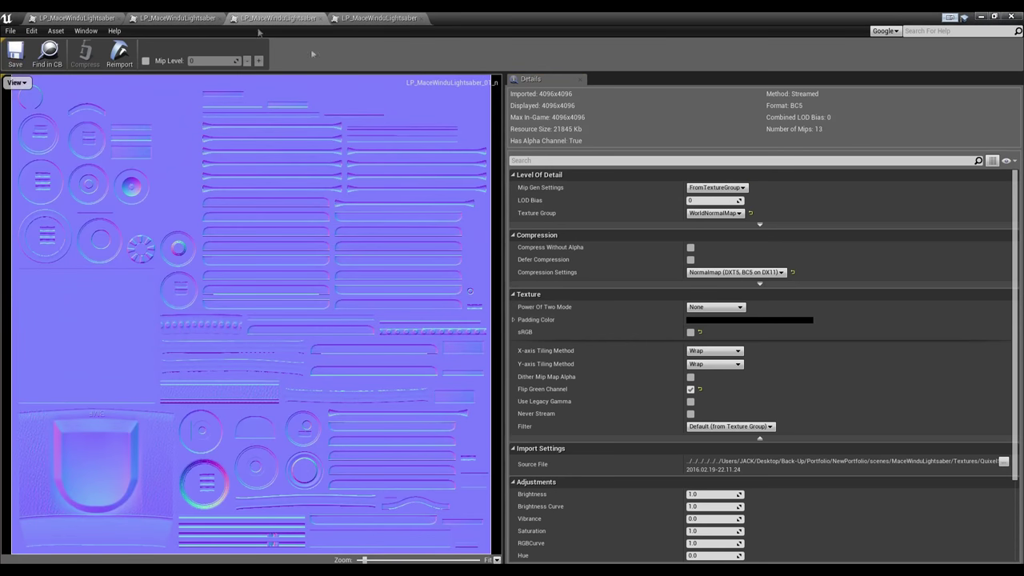
left_click(716, 187)
left_click(703, 279)
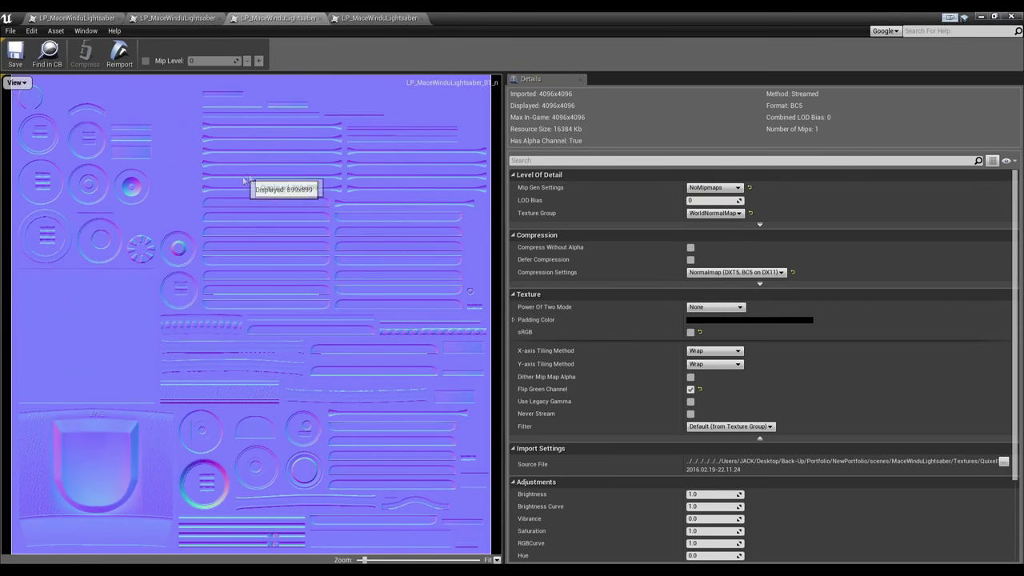
left_click(15, 53)
Set the Mip Gen Settings of the lightsaber's metallic texture (_01_m) to NoMipmaps and save it
left_click(172, 17)
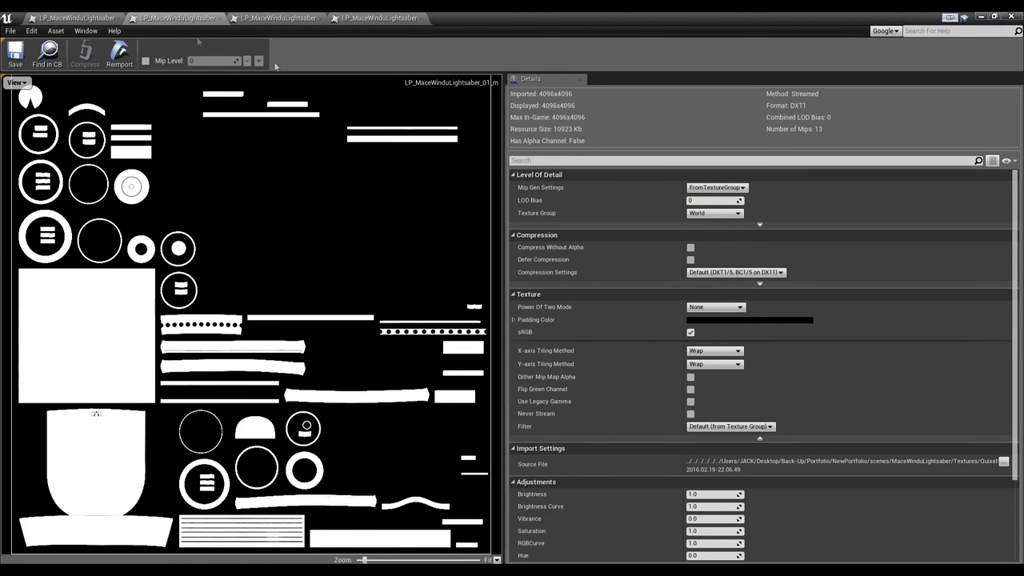
left_click(712, 188)
left_click(701, 279)
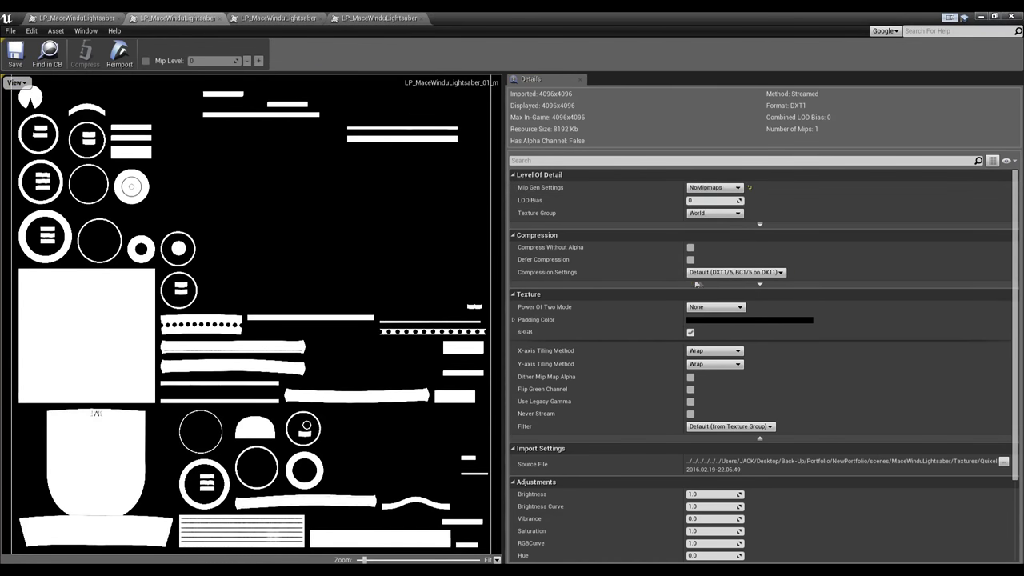
left_click(14, 53)
Set the diffuse texture (_01_d) to NoMipmaps, save it and close the texture editor
left_click(76, 18)
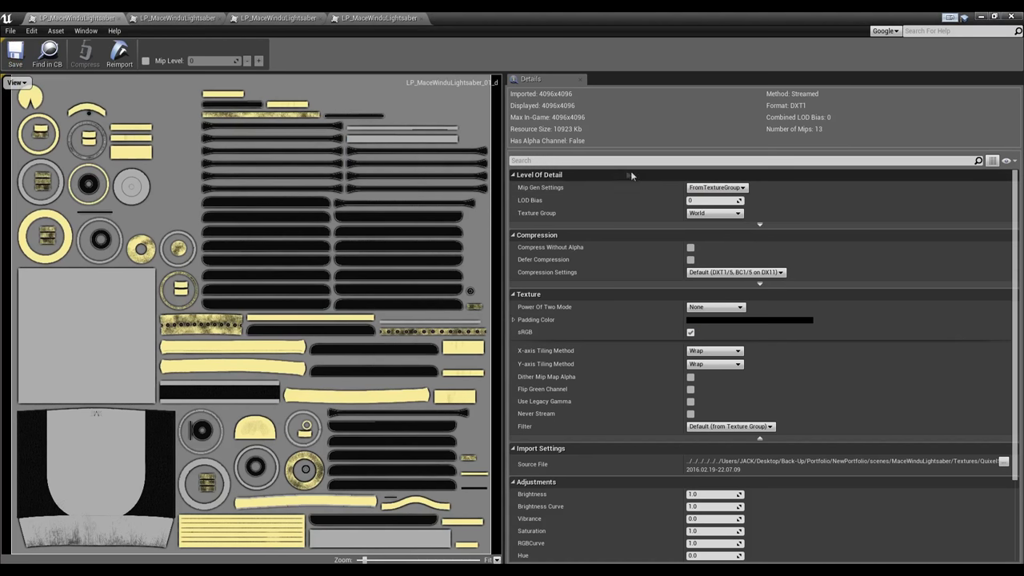
left_click(712, 190)
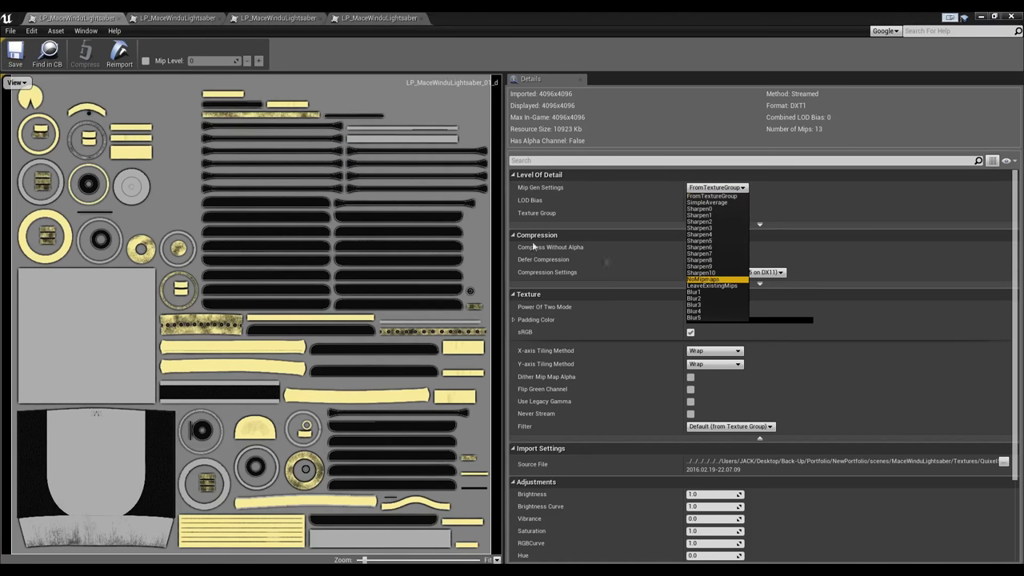
left_click(701, 279)
left_click(14, 53)
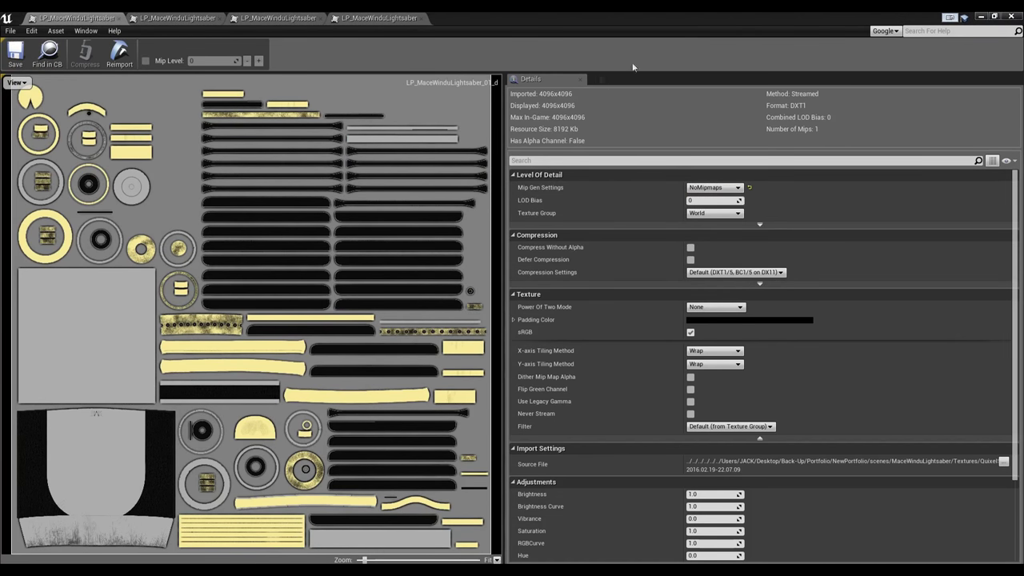
left_click(1010, 17)
Examine the lightsaber's textures and reflections in the viewport up close and from several angles
left_click_drag(585, 259, 312, 252, "alt")
right_click_drag(517, 276, 376, 278)
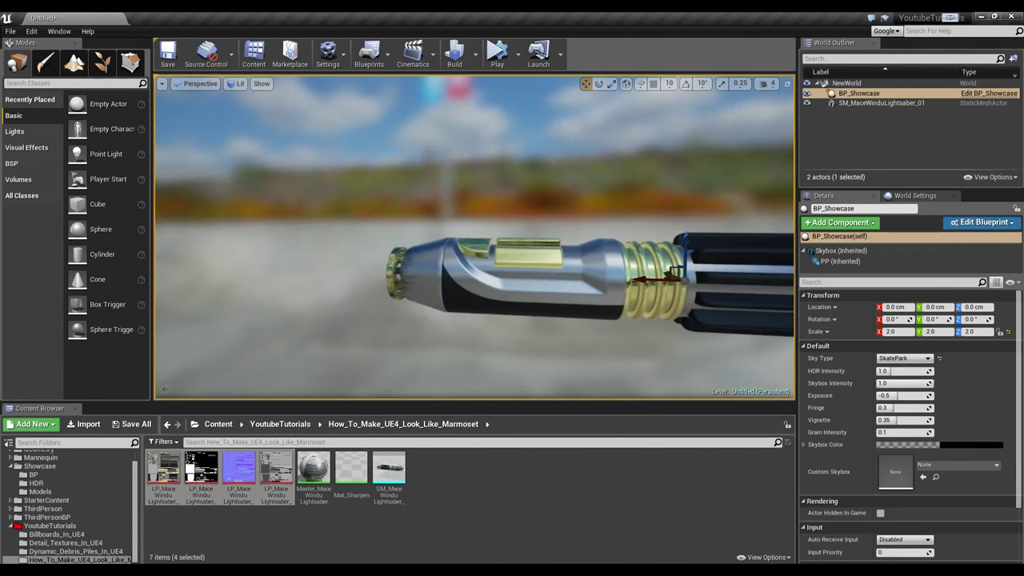
scroll(516, 276, "up", 5)
left_click_drag(520, 281, 648, 352, "alt")
scroll(537, 280, "down", 4)
mouse_move(604, 267)
right_mouse_down()
mouse_move(620, 259)
mouse_move(585, 263)
mouse_move(594, 270)
right_mouse_up()
right_click(606, 272)
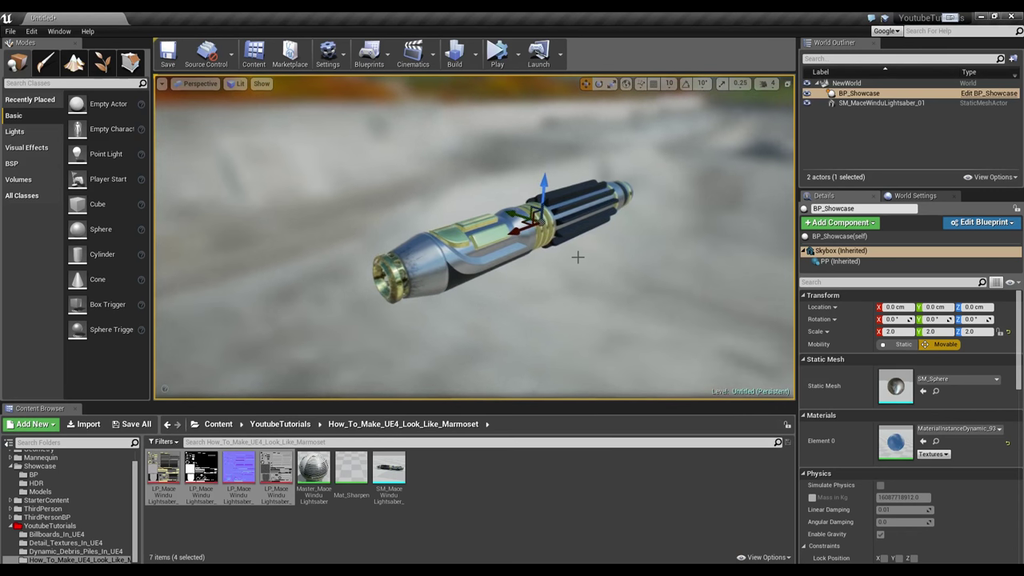
key("Escape")
Set BP_Showcase's Sky Type to Staircase and view the lightsaber from its other side
left_click(868, 94)
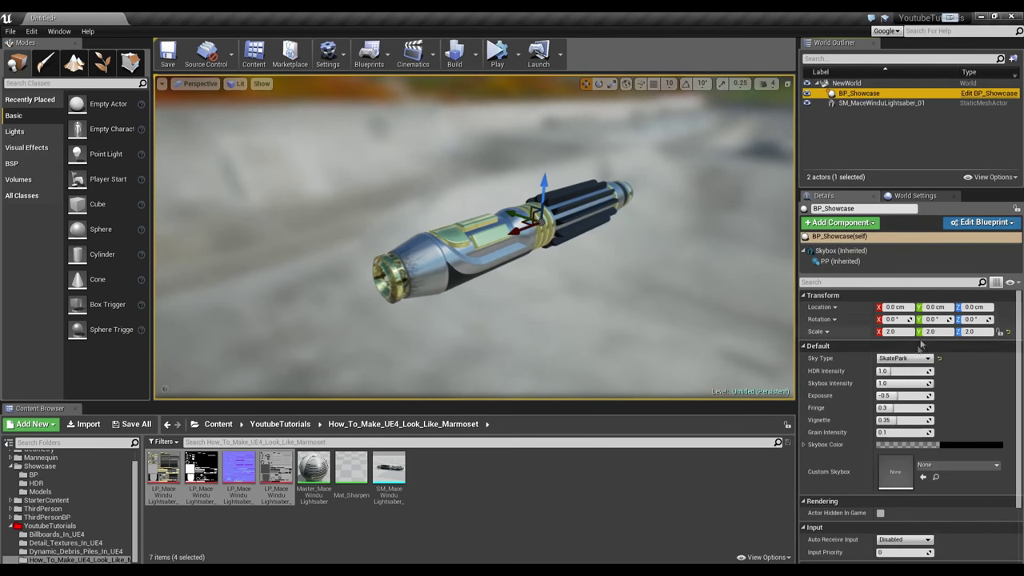
left_click(916, 360)
left_click(910, 370)
left_click_drag(626, 307, 709, 310, "alt")
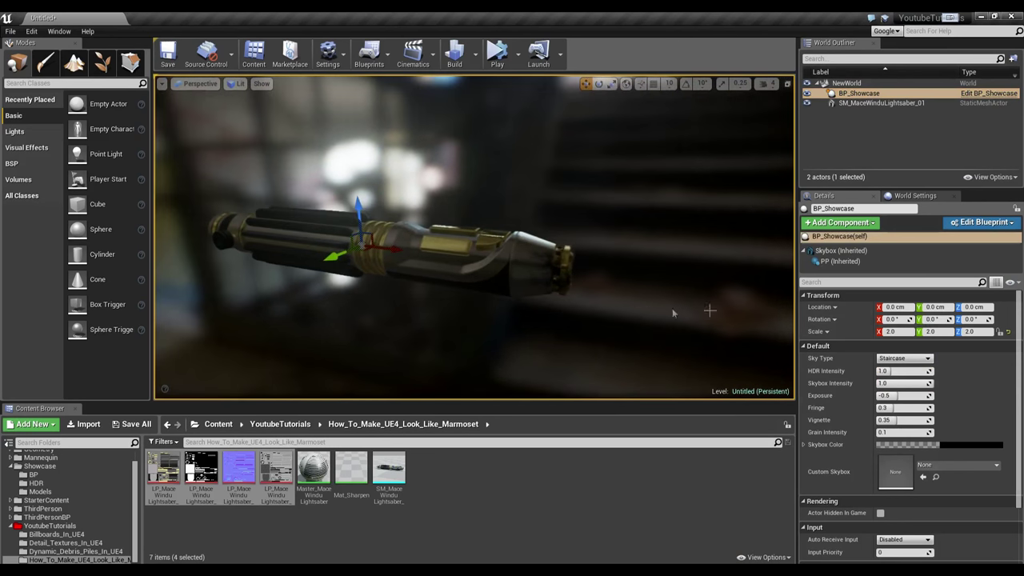
Preview the Greenhouse Sky Type around the lightsaber and switch back to Staircase
left_click(893, 360)
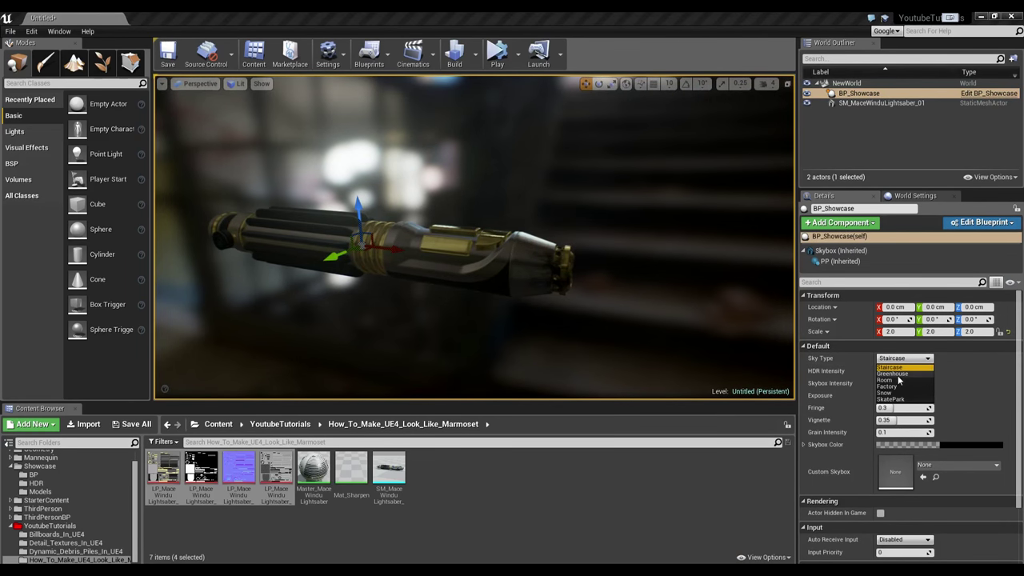
left_click(897, 376)
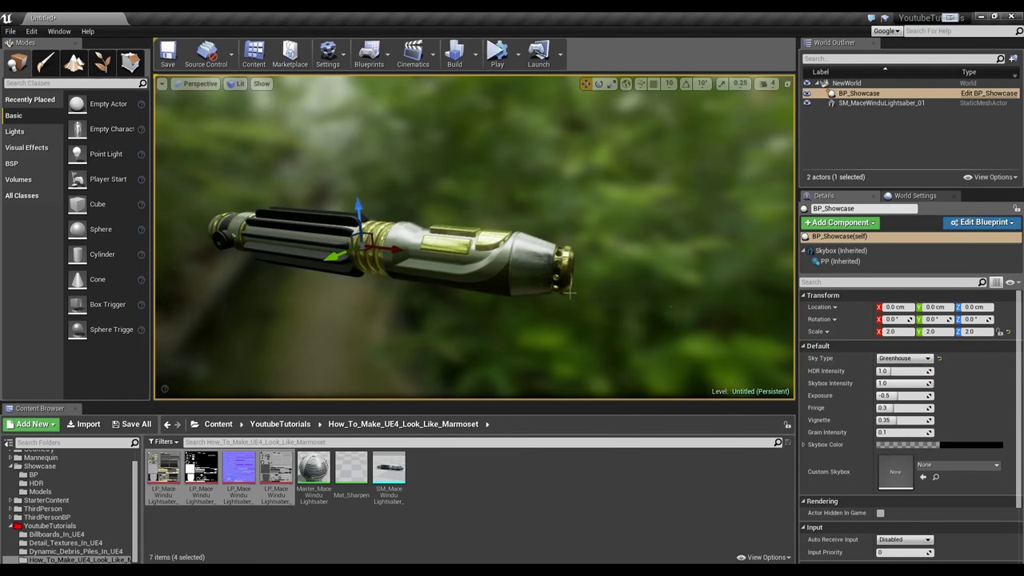
left_click_drag(565, 288, 760, 300, "alt")
left_click_drag(474, 240, 332, 248, "alt")
left_click(904, 358)
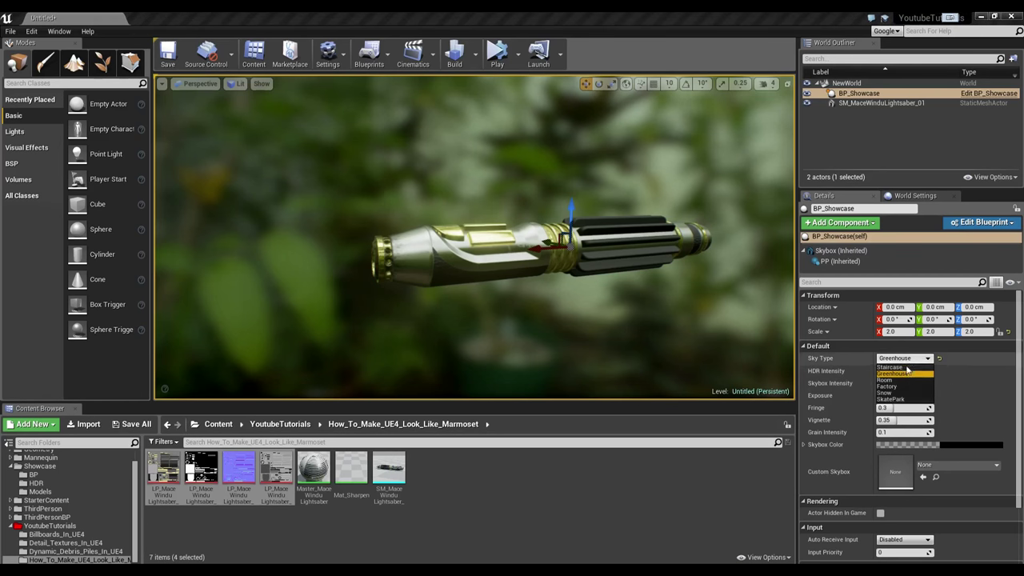
left_click(892, 367)
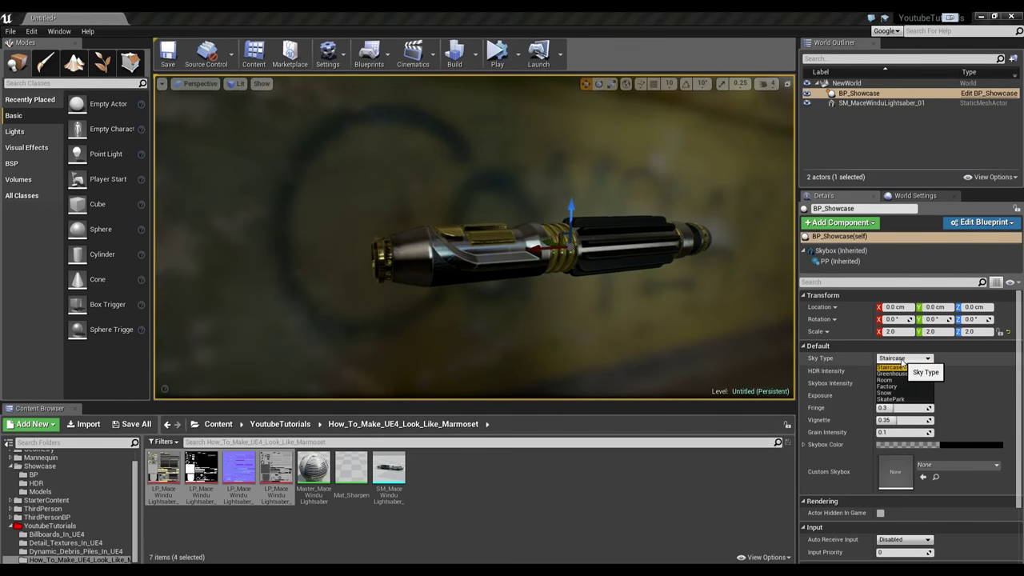
Deselect BP_Showcase, view the lightsaber from both sides and compare it with its Unreal 4 Template material in Marmoset Toolbag
left_click_drag(565, 320, 624, 322, "alt")
mouse_move(516, 322)
left_mouse_down("alt")
mouse_move(480, 323)
mouse_move(516, 323)
left_mouse_up("alt")
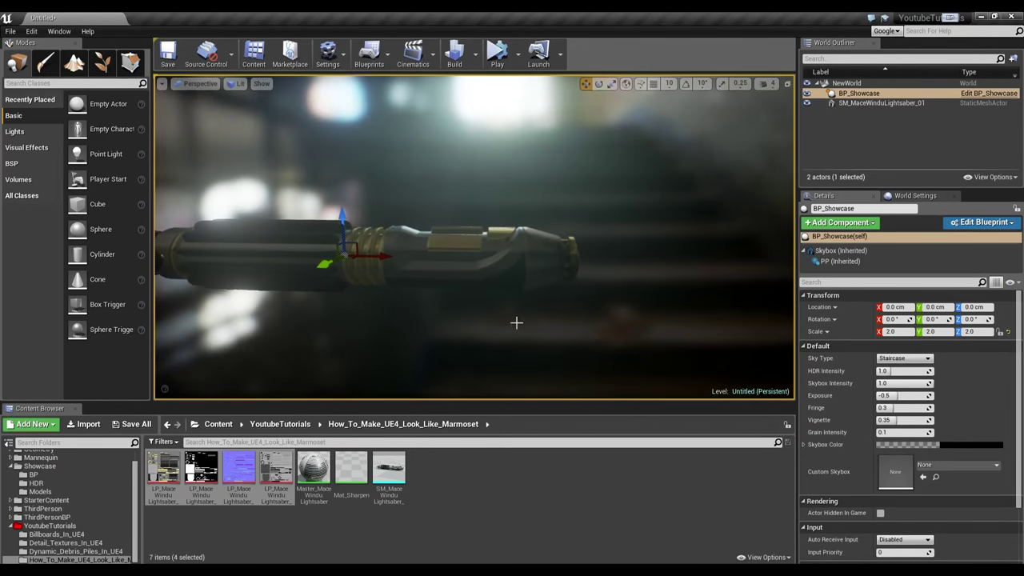
key("Escape")
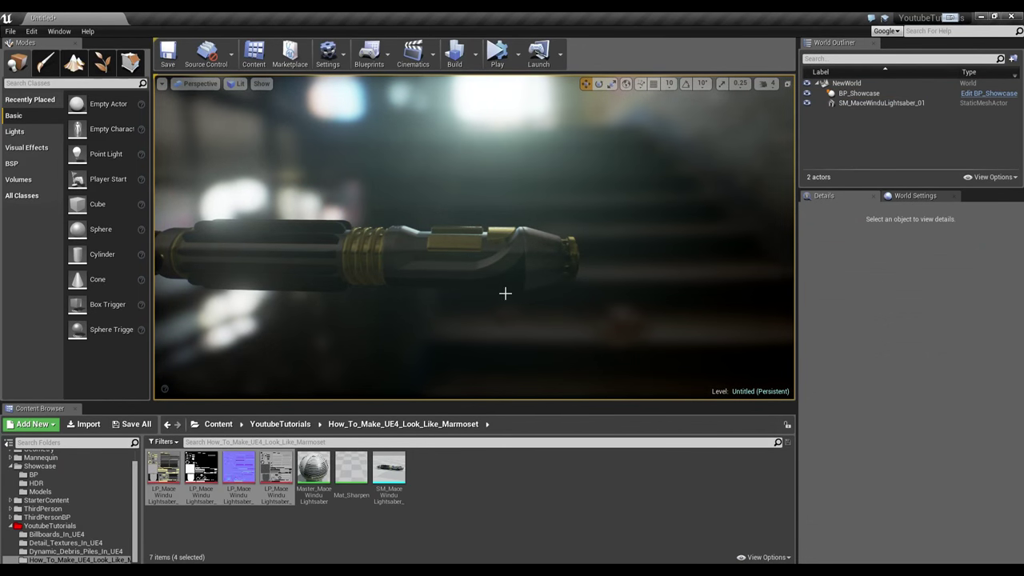
left_click_drag(505, 293, 576, 294, "alt")
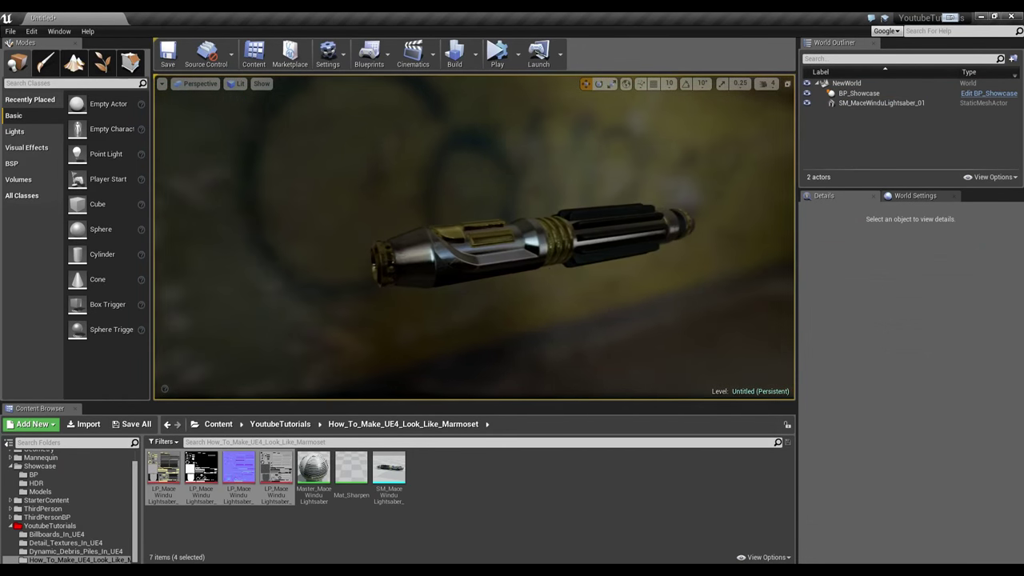
right_click_drag(548, 274, 597, 273, "alt")
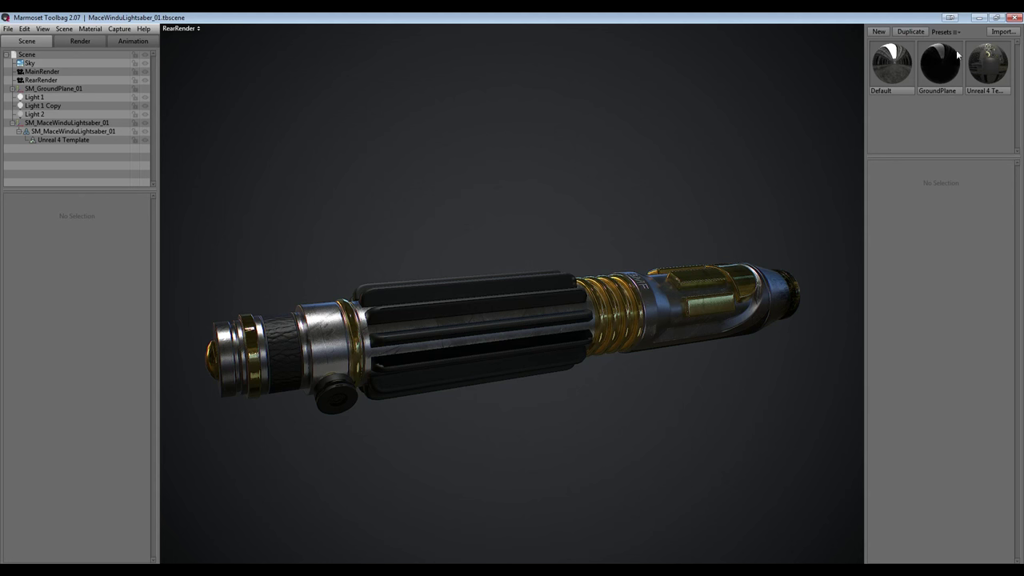
left_click(978, 64)
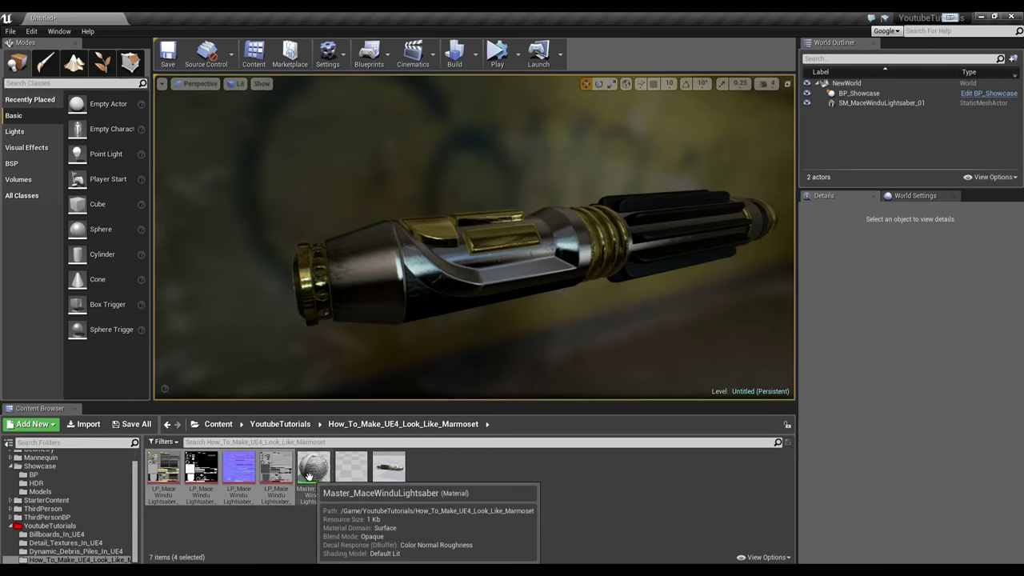
Check the texture connections and preview of the Master_MaceWinduLightsaber material, apply it and close the material editor
double_click(313, 468)
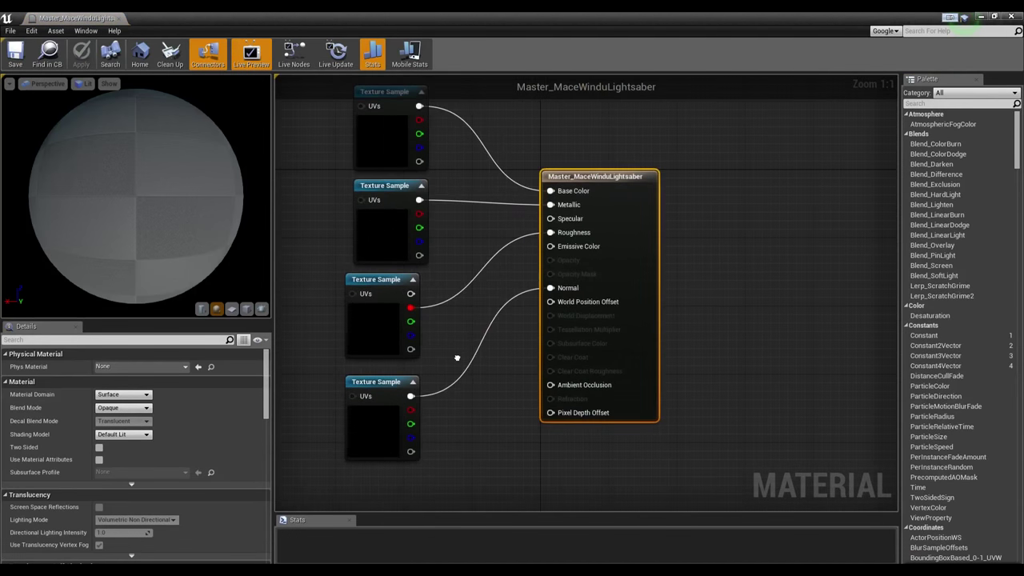
left_click_drag(483, 333, 623, 258)
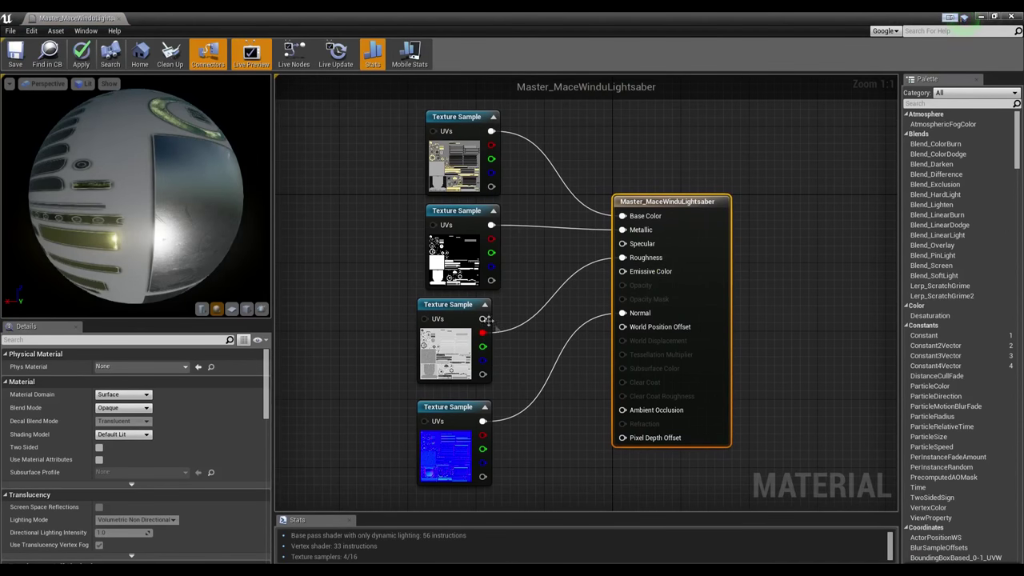
left_click_drag(194, 229, 194, 229)
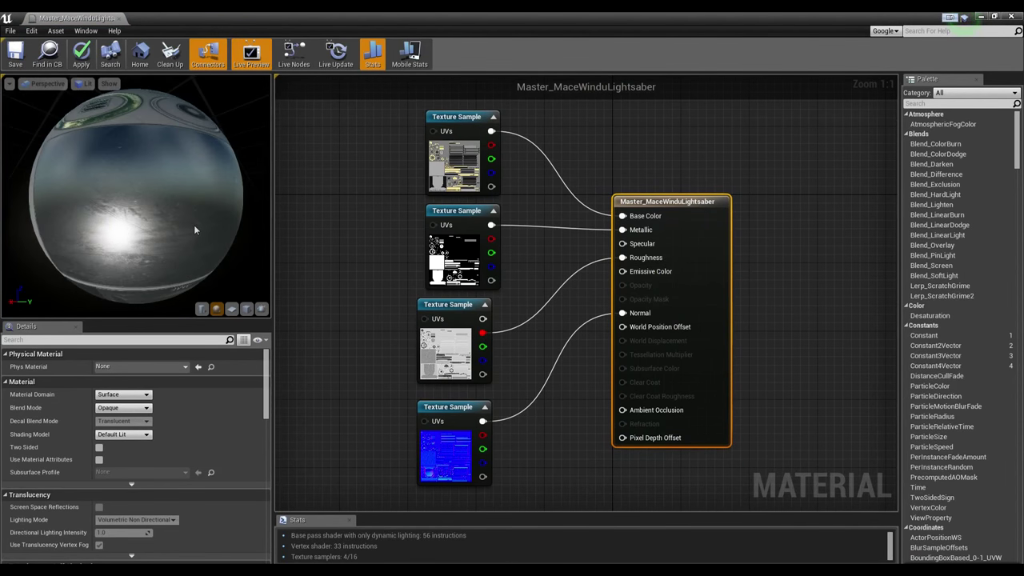
left_click(79, 56)
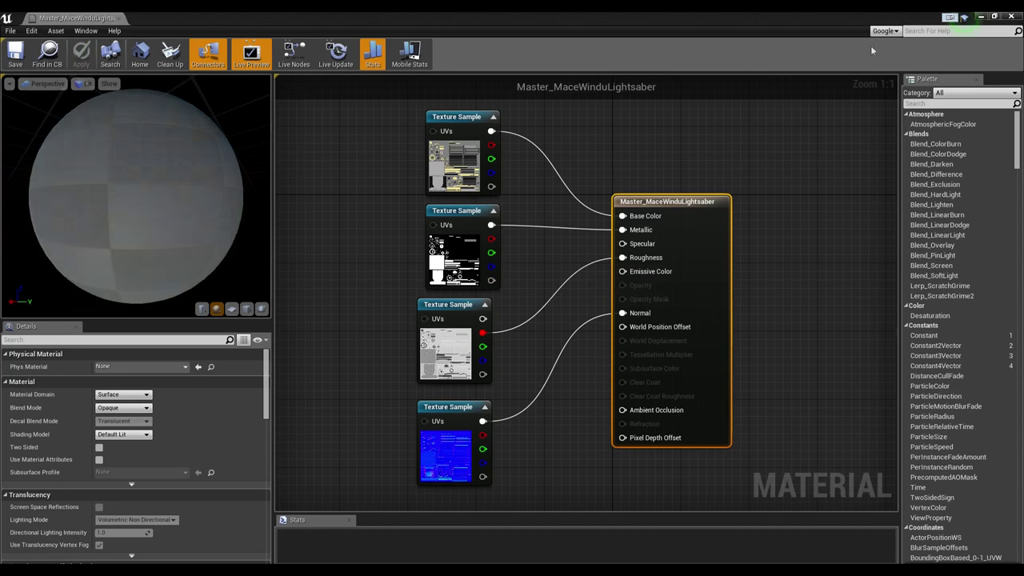
left_click(1009, 17)
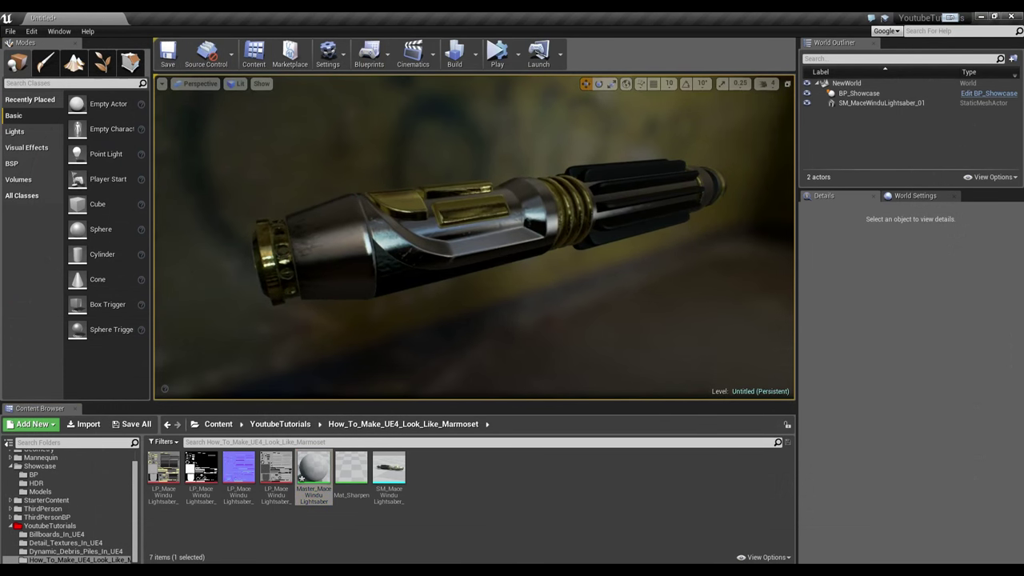
Place a Post Process Volume in the scene with its location set to 0, 0, 0
left_click_drag(474, 238, 504, 272, "alt")
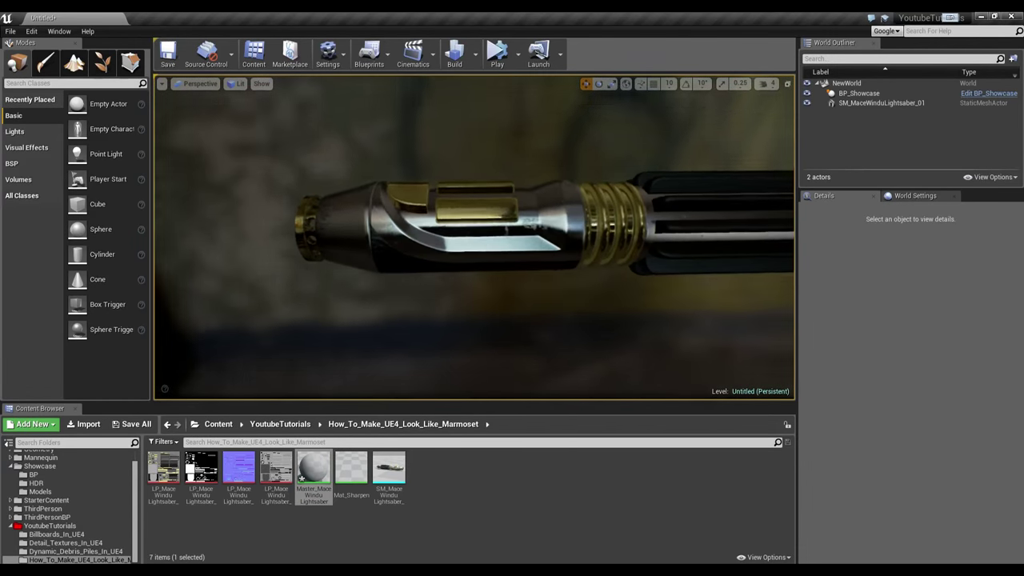
left_click_drag(432, 250, 485, 270, "alt")
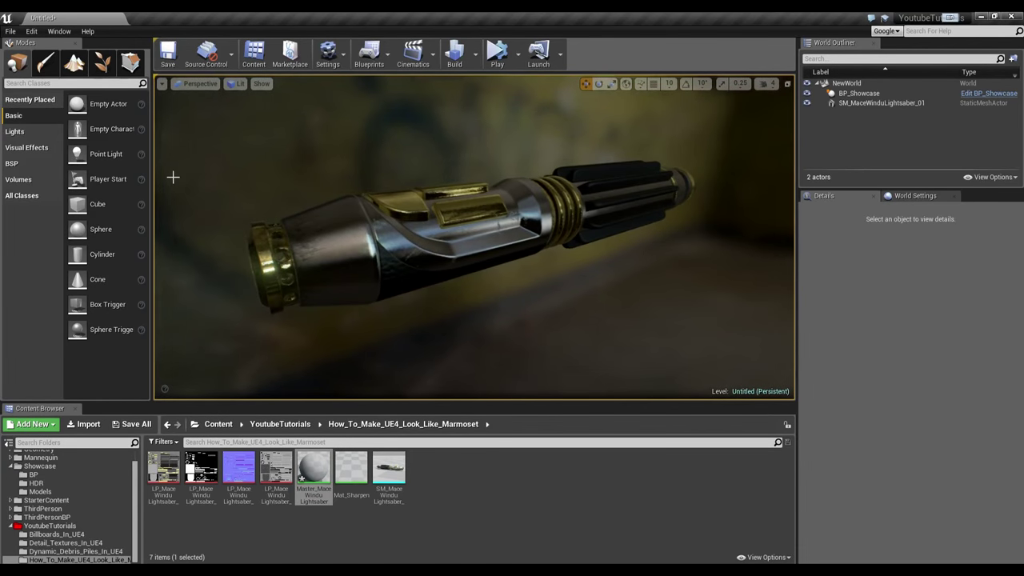
left_click(18, 148)
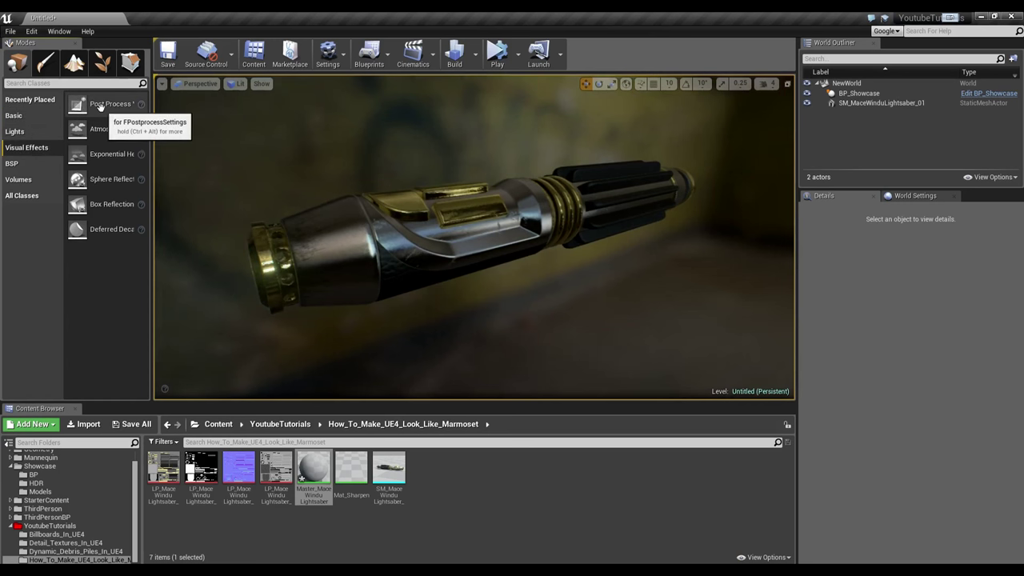
left_click_drag(532, 294, 532, 293)
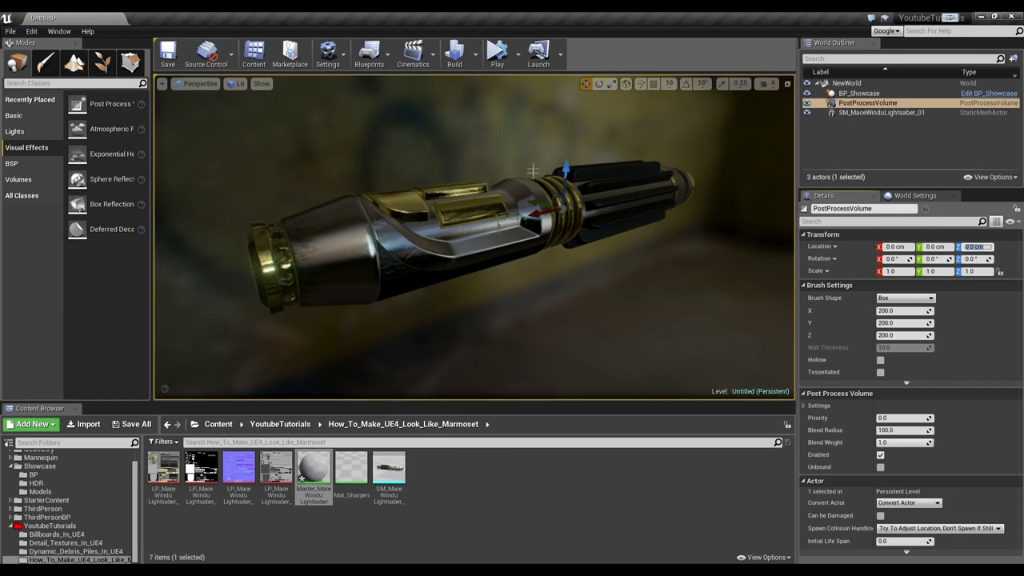
Enable Unbound on the PostProcessVolume, toggling it to compare its effect on the lightsaber up close
right_click_drag(529, 166, 788, 173)
key("w")
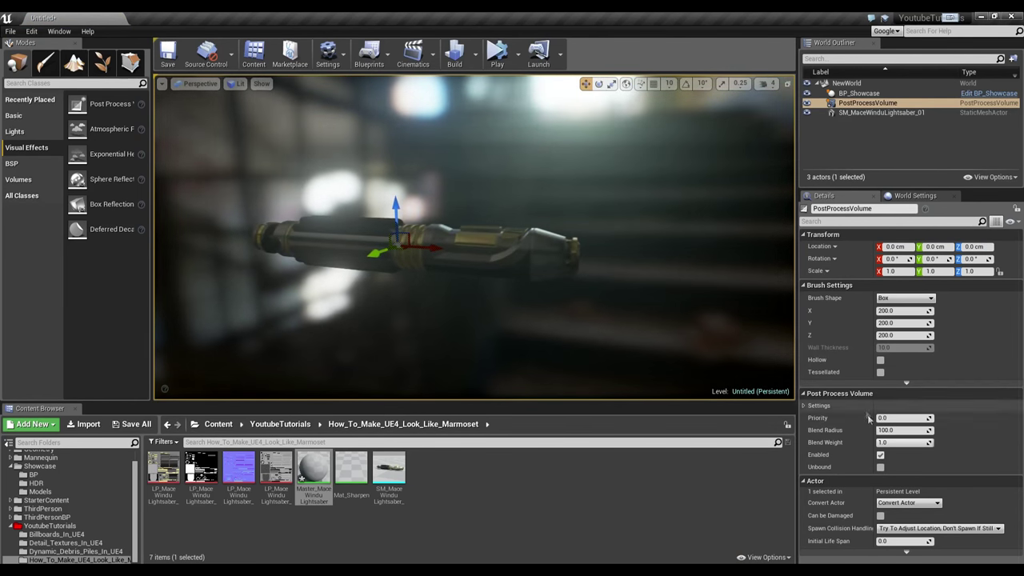
left_click(880, 467)
key("d")
right_click_drag(520, 300, 356, 304)
key("w")
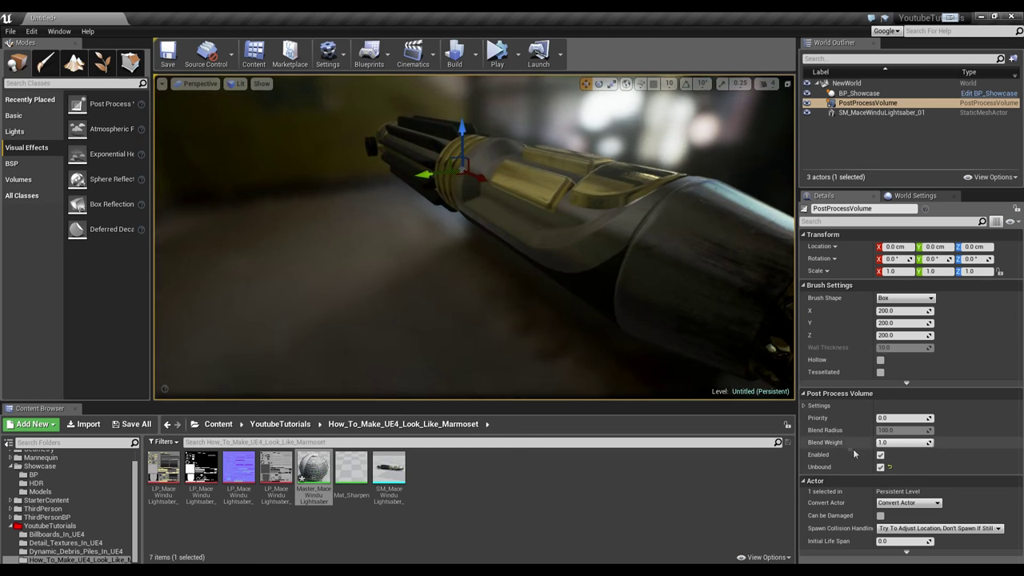
left_click(880, 467)
right_click_drag(525, 338, 525, 339)
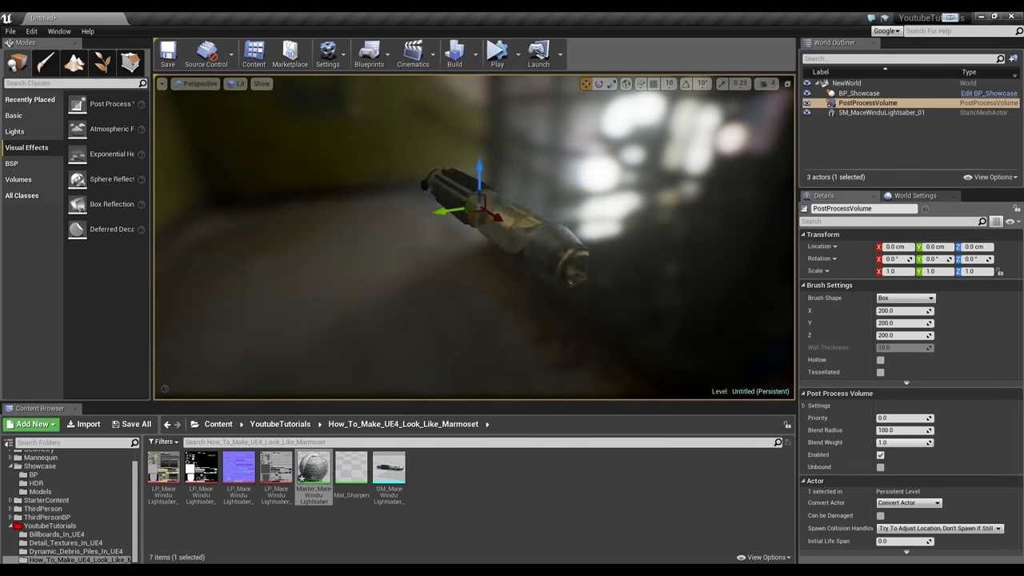
scroll(539, 336, "up", 6)
left_click(880, 467)
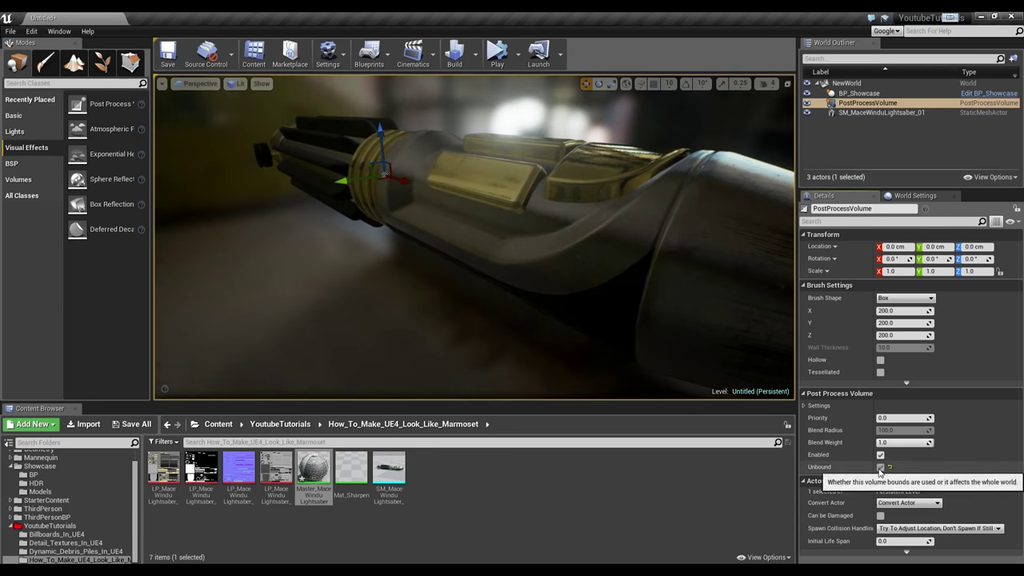
scroll(543, 326, "down", 8)
scroll(540, 322, "up", 5)
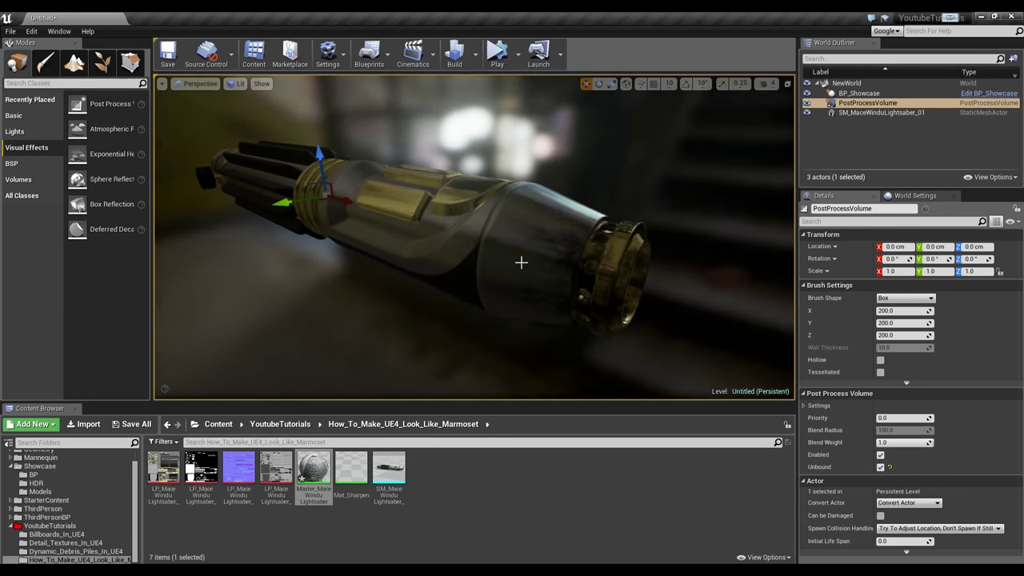
left_click_drag(540, 322, 304, 328, "alt")
right_click_drag(512, 263, 484, 258)
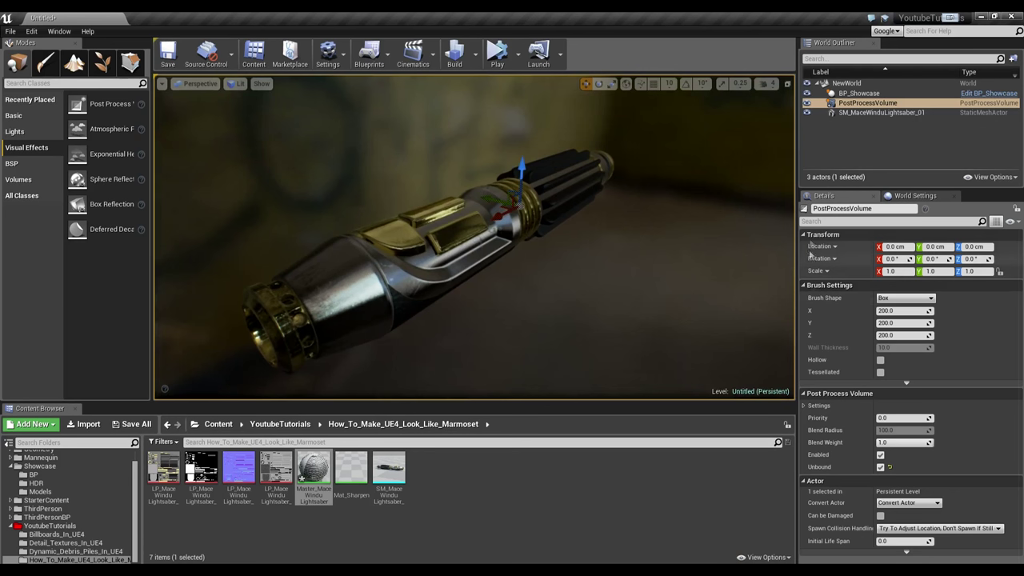
Override Crush Highlights in the PostProcessVolume's Film settings with 1.0 and view the lightsaber's metal highlights
left_click(805, 406)
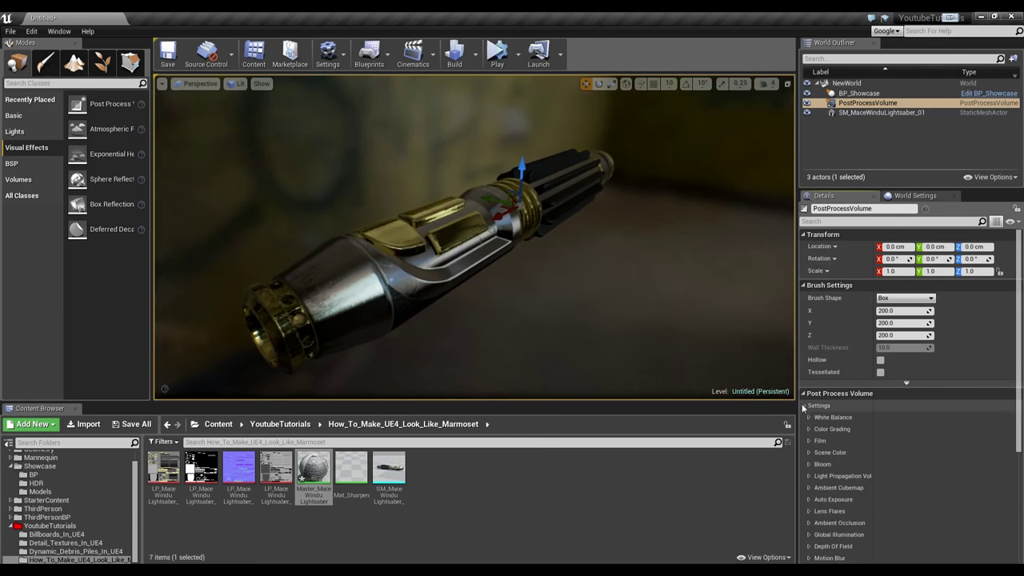
scroll(833, 361, "down", 3)
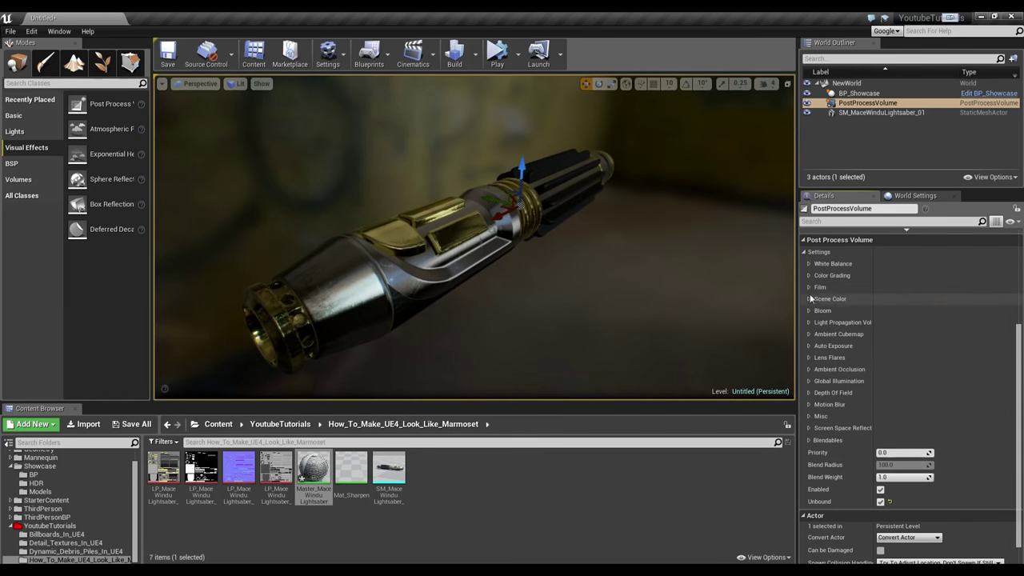
left_click(809, 288)
scroll(817, 308, "down", 1)
scroll(827, 337, "down", 2)
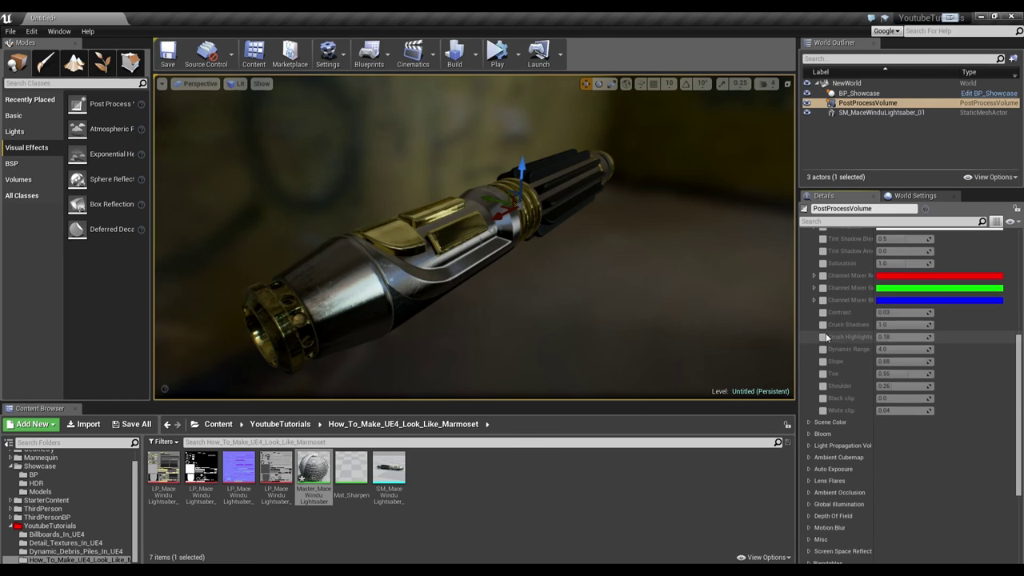
left_click(824, 338)
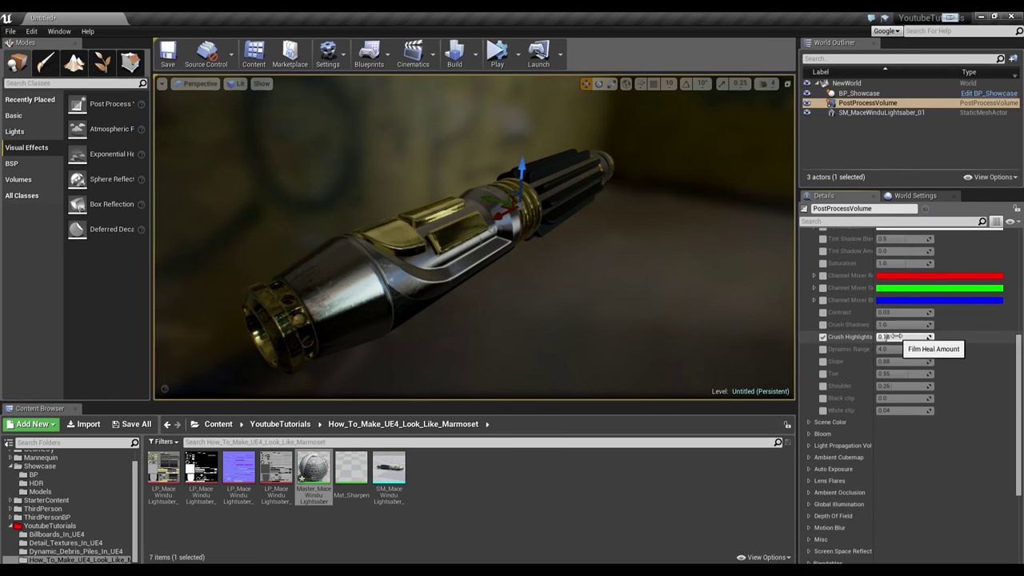
left_click_drag(890, 337, 912, 336)
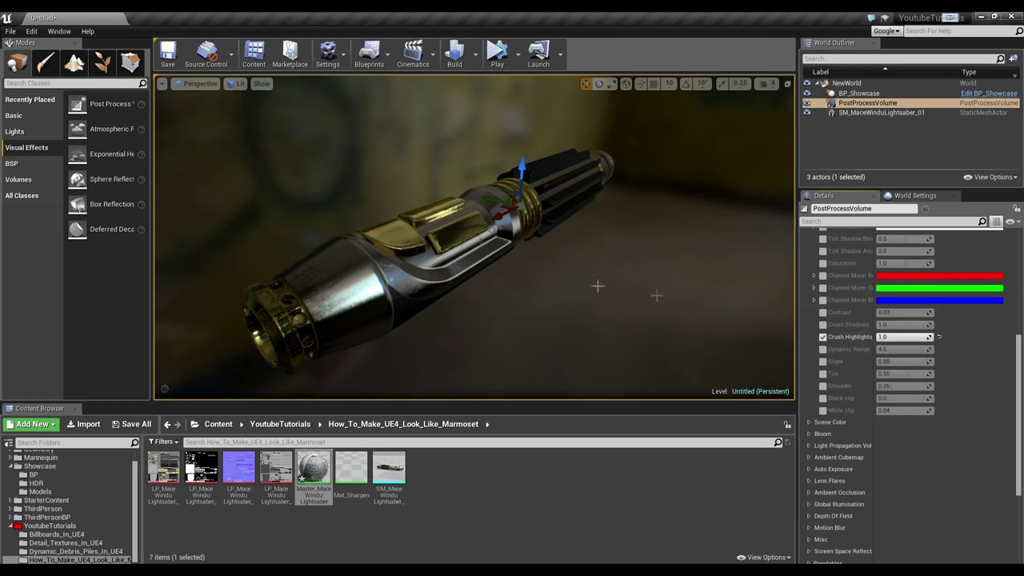
left_click_drag(598, 286, 668, 280, "alt")
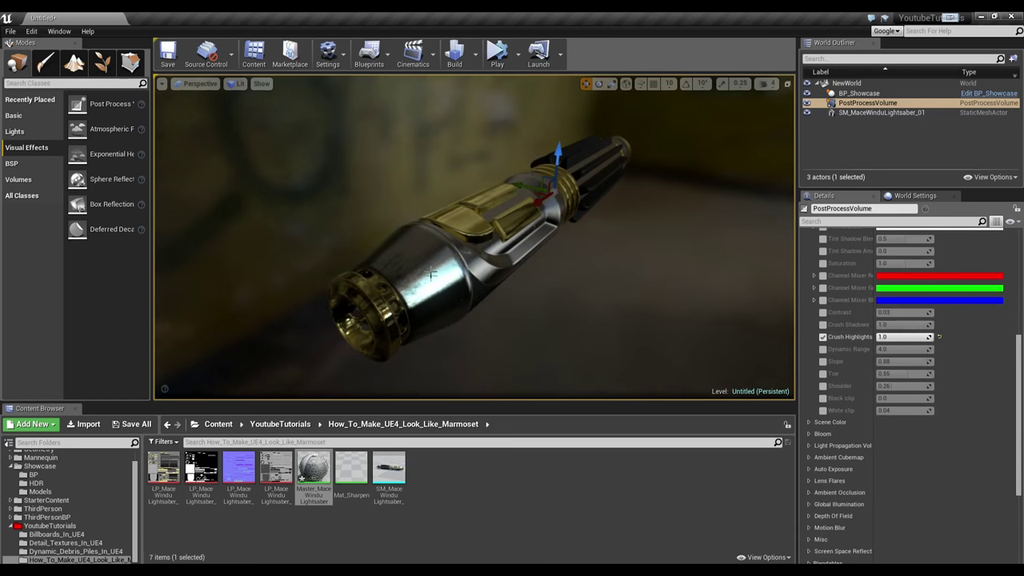
scroll(888, 320, "up", 2)
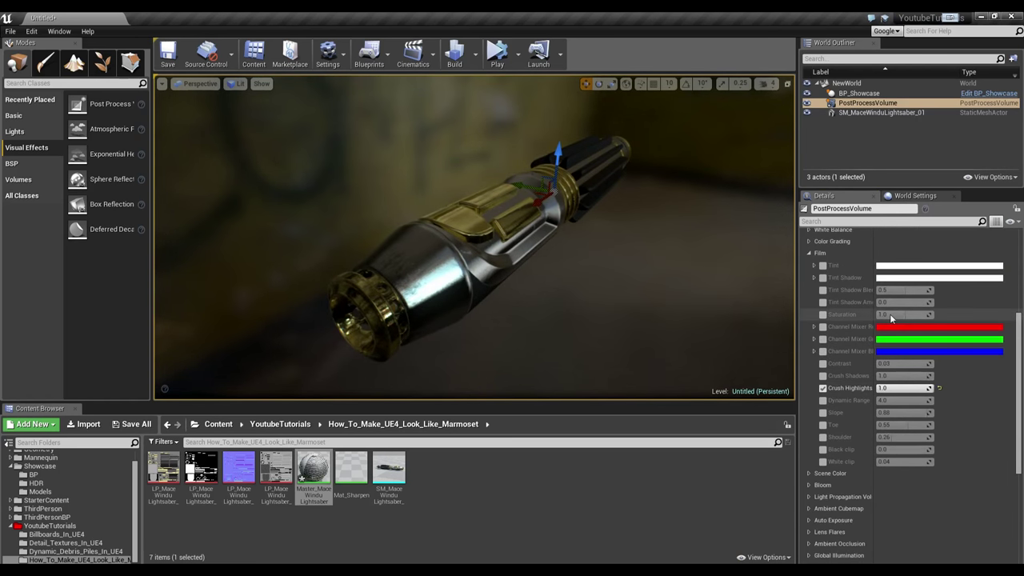
scroll(814, 301, "up", 1)
left_click(809, 288)
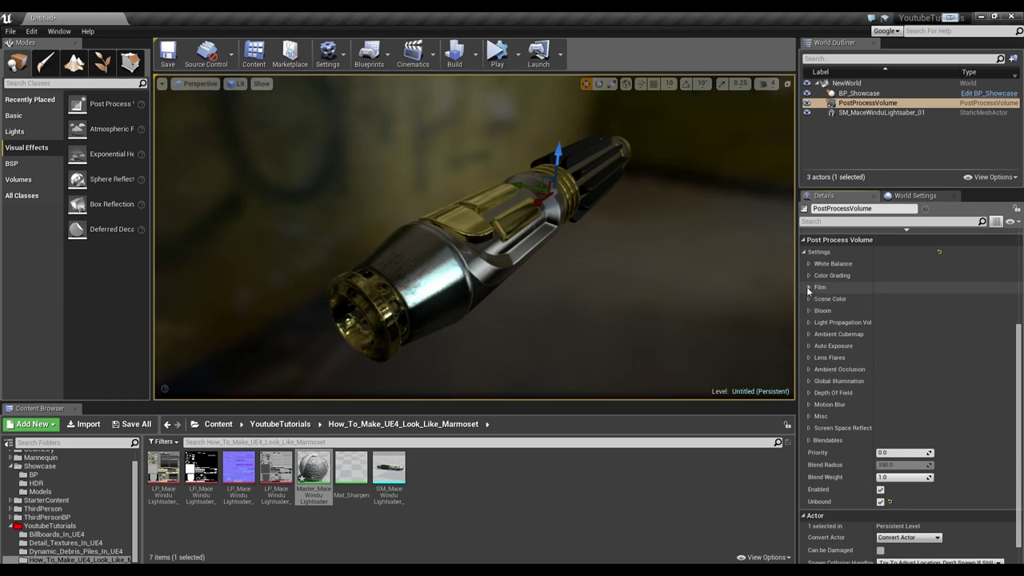
Override the PostProcessVolume's Auto Exposure Min Brightness and Max Brightness, setting both to 0.5
left_click(809, 345)
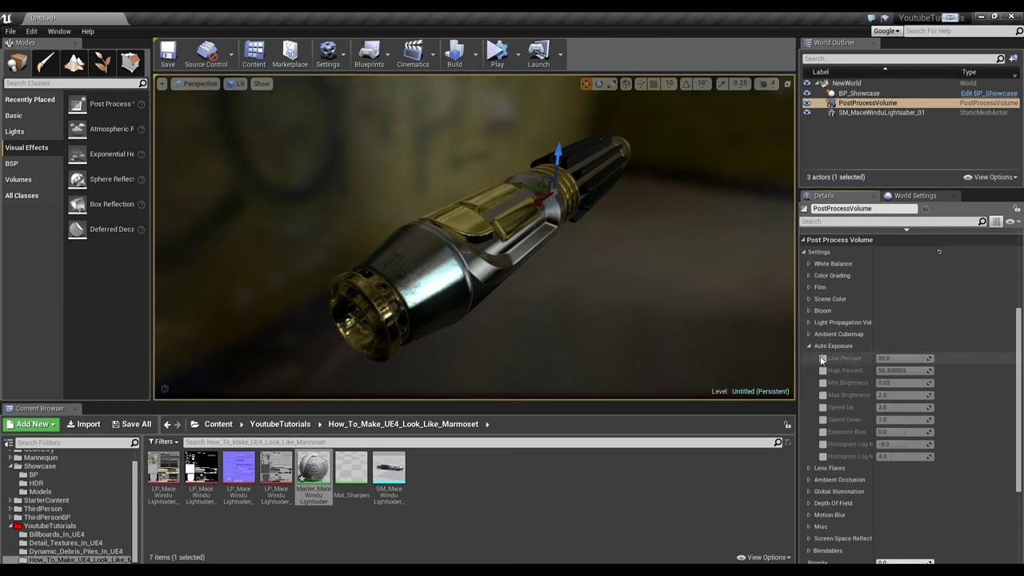
left_click(822, 395)
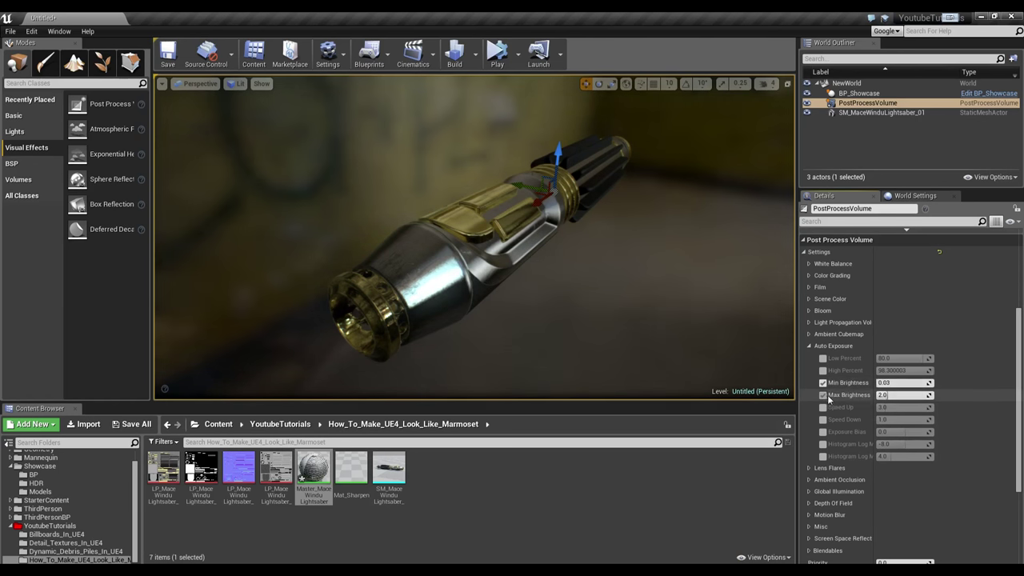
type("0.5")
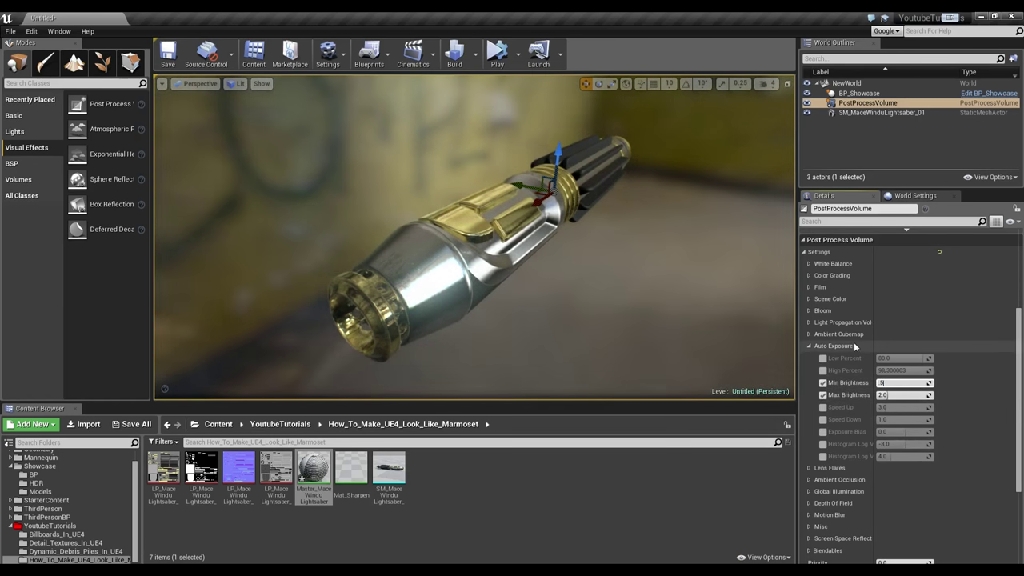
key("Tab")
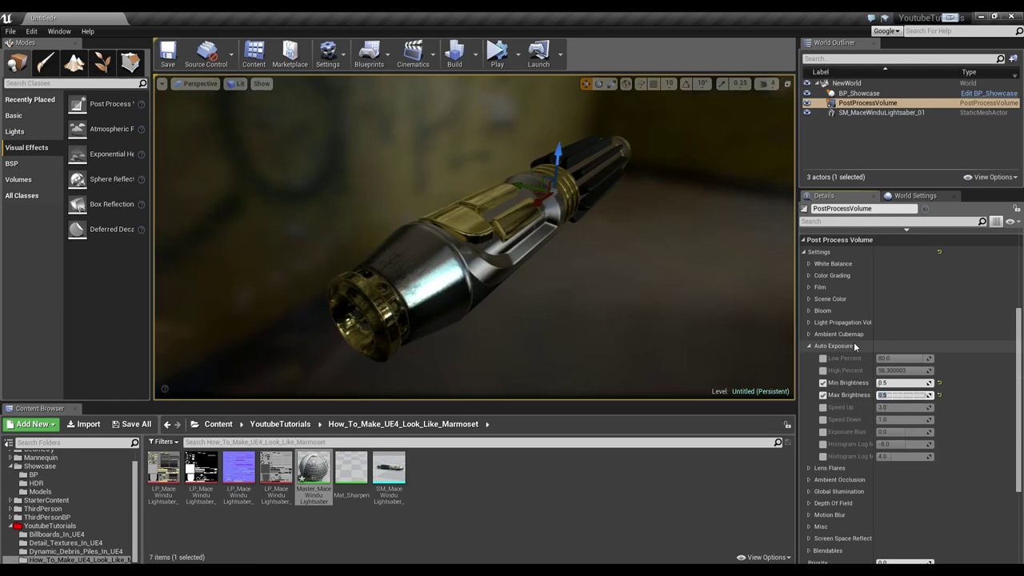
right_click_drag(700, 335, 698, 320)
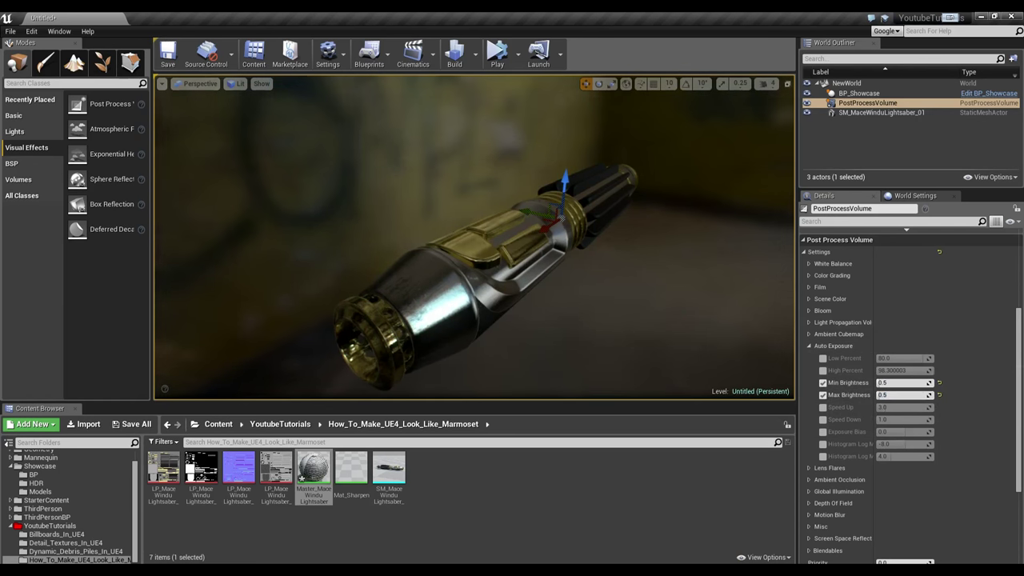
Override the PostProcessVolume's Lens Flares Intensity with 0.0
left_click(808, 346)
left_click(809, 358)
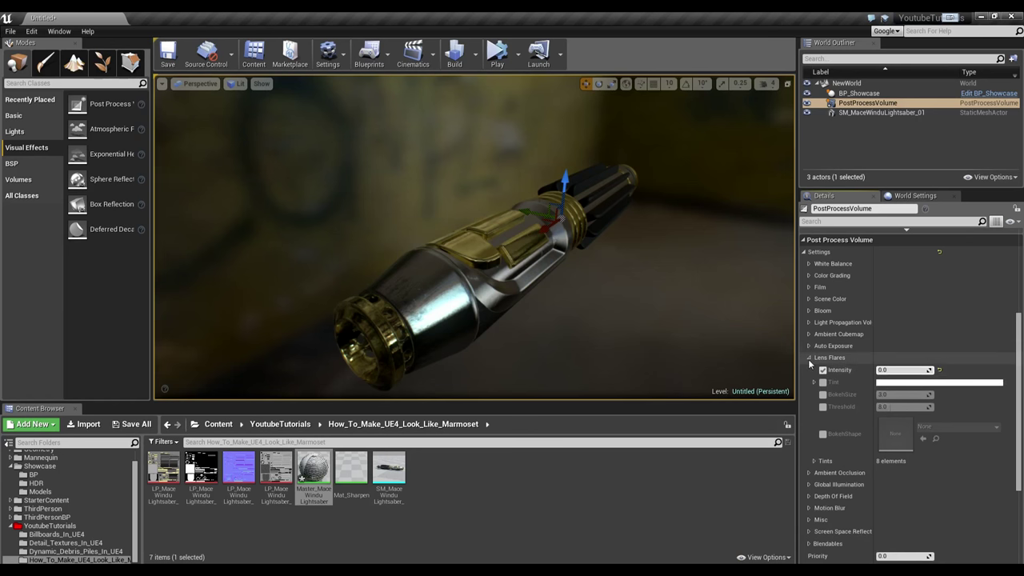
left_click(809, 359)
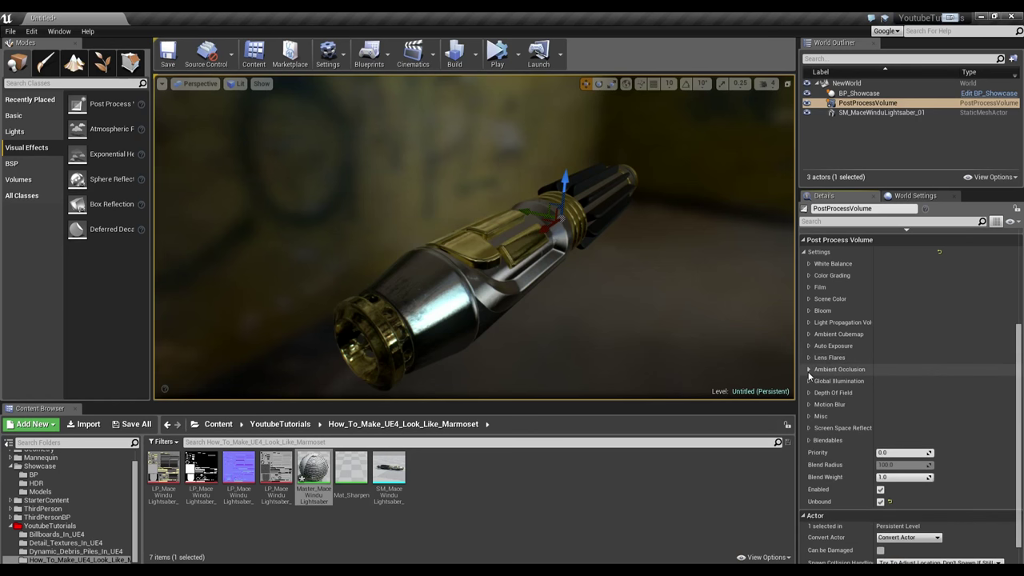
Override Ambient Occlusion Intensity, Radius, Power and Quality on the PostProcessVolume, setting Quality to 100.0
left_click(808, 369)
scroll(898, 382, "down", 1)
right_click_drag(656, 280, 592, 276)
right_click_drag(504, 246, 507, 248)
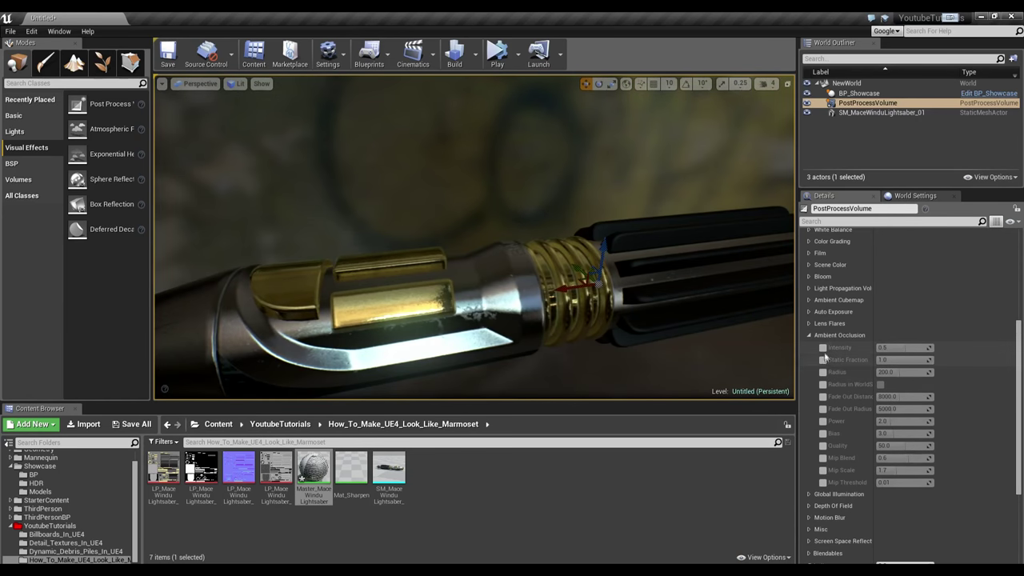
left_click(822, 347)
left_click(822, 373)
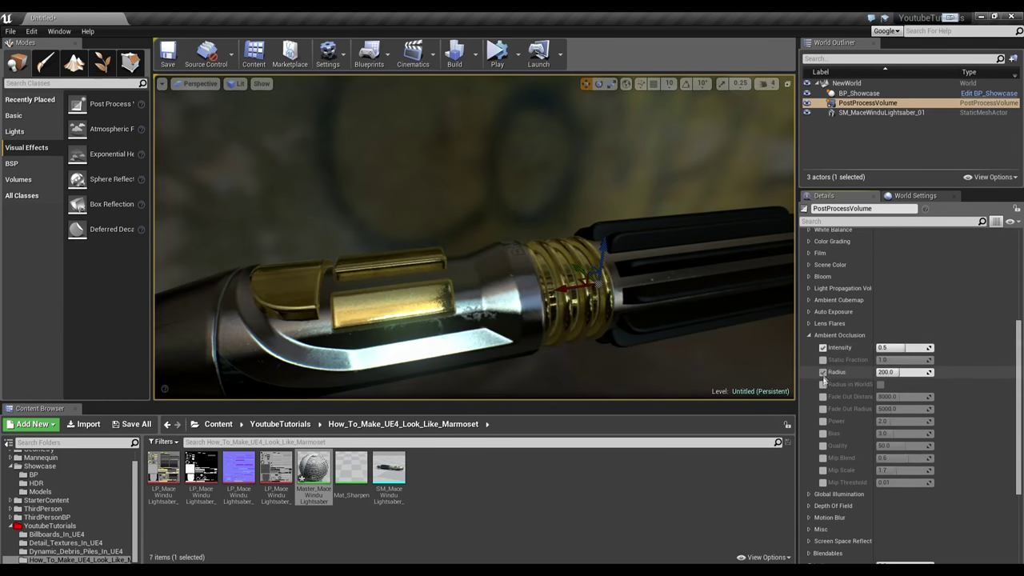
left_click(822, 421)
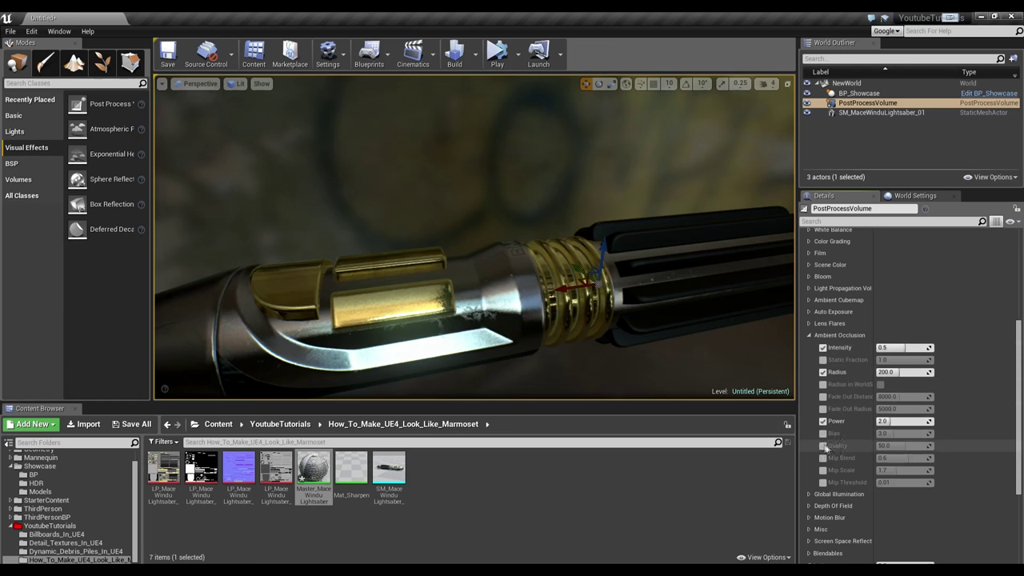
left_click_drag(892, 446, 921, 446)
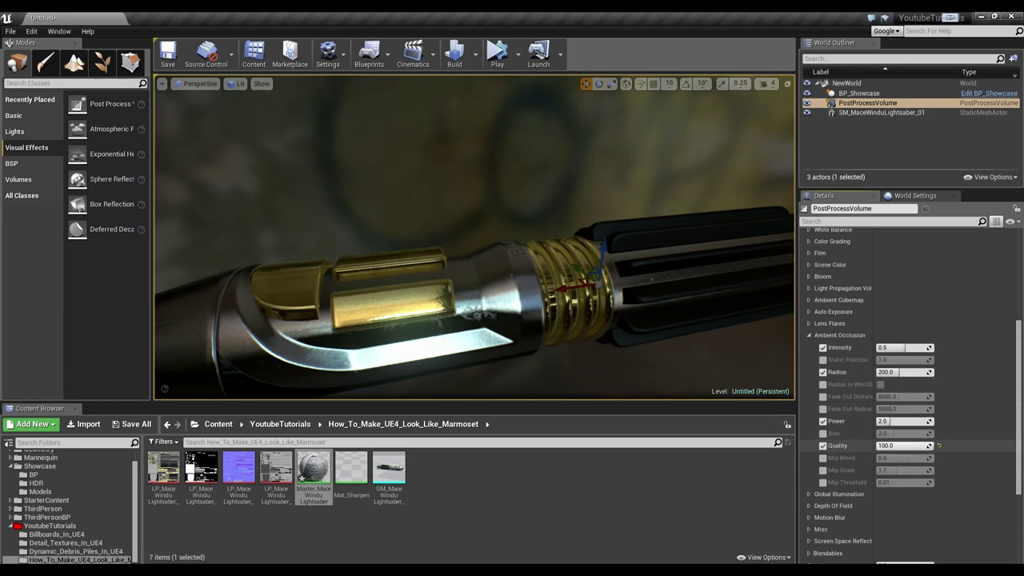
Try an Ambient Occlusion Power of 8.0 and check its effect on the lightsaber's shading
right_click_drag(480, 240, 430, 260)
key("d")
key("a")
key("d")
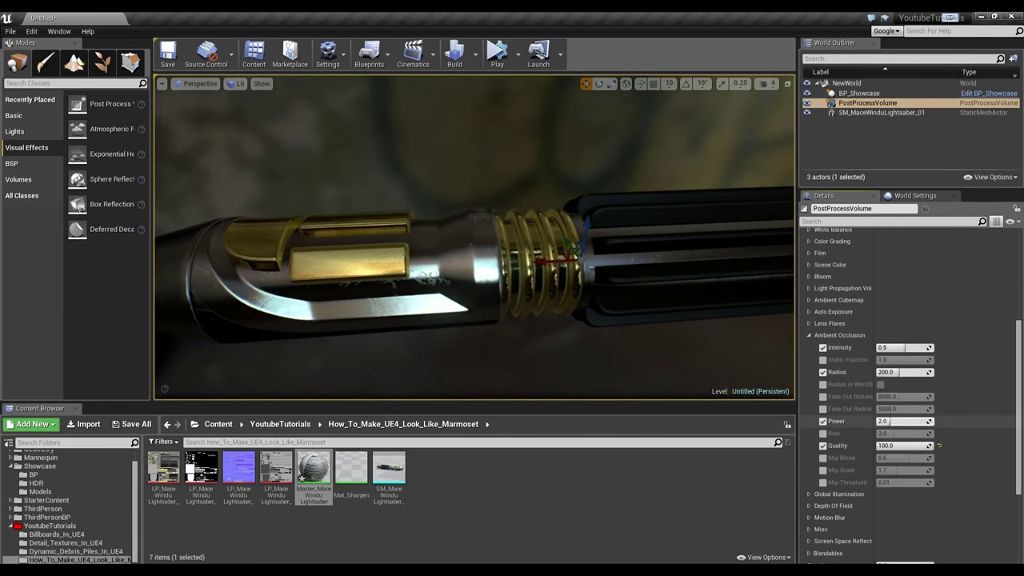
left_click_drag(890, 420, 928, 421)
right_click_drag(562, 317, 550, 307)
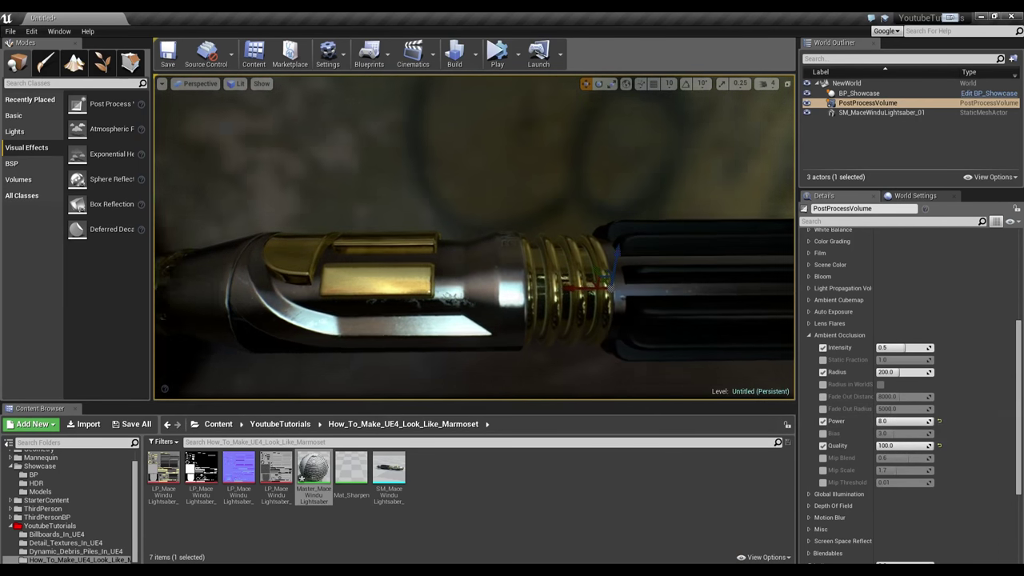
right_click_drag(645, 347, 640, 344)
Set the PostProcessVolume's Ambient Occlusion Intensity to 1.0 and its Radius to 40.0
left_click_drag(908, 372, 880, 373)
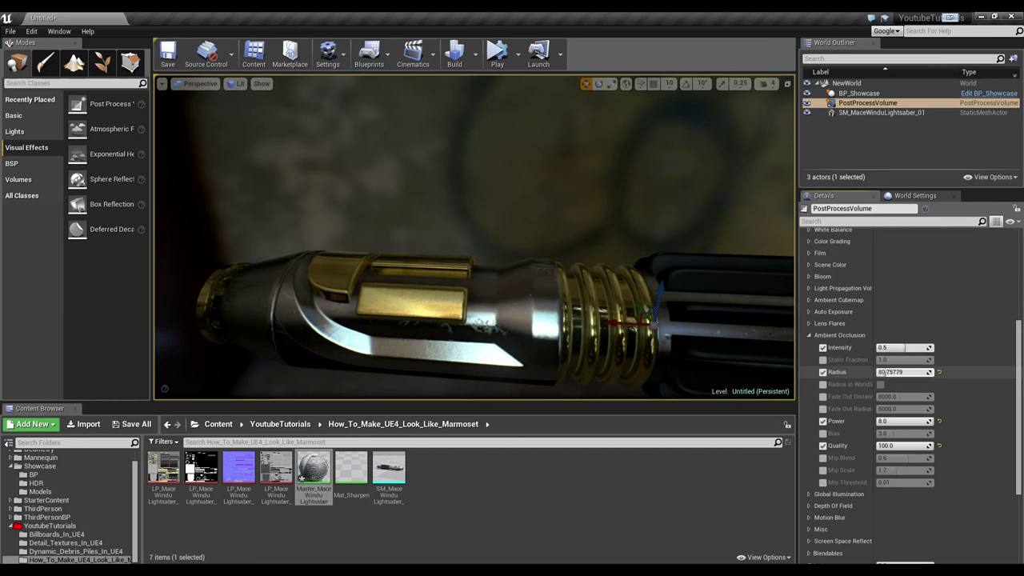
left_click_drag(906, 348, 934, 348)
mouse_move(883, 372)
left_mouse_down()
mouse_move(868, 372)
mouse_move(878, 372)
left_mouse_up()
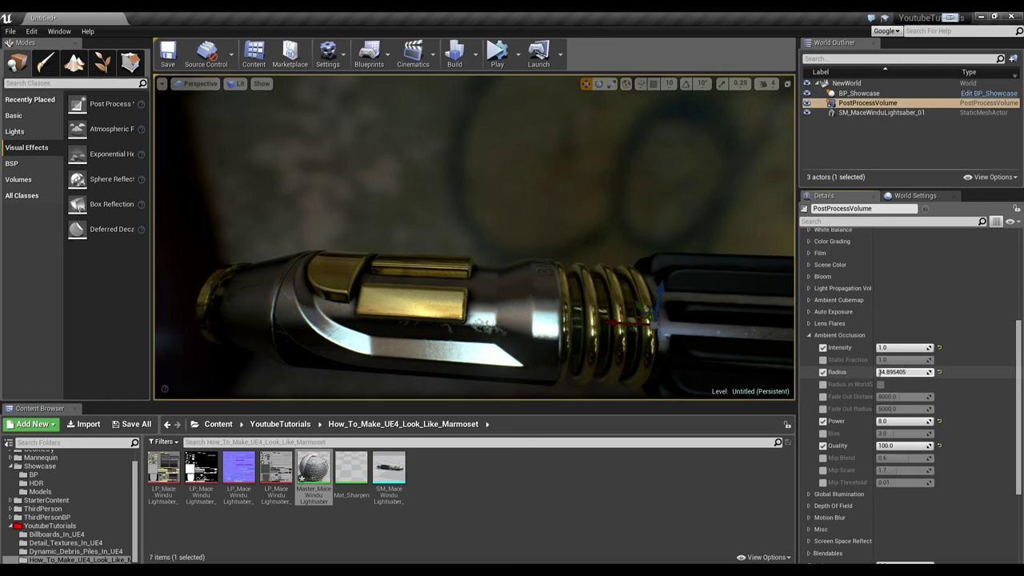
left_click(879, 372)
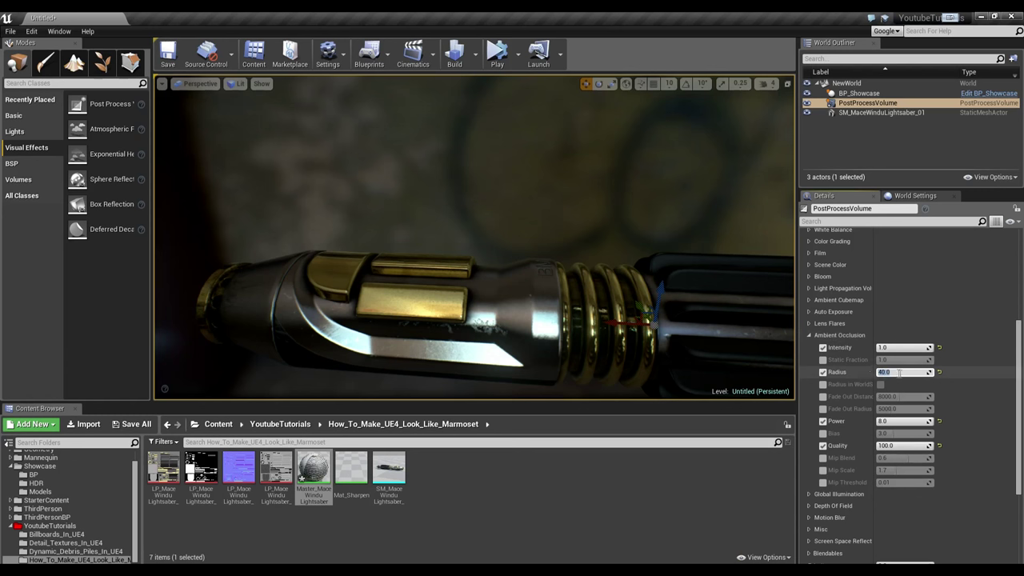
Set the Ambient Occlusion Power to 4.0 and collapse the Ambient Occlusion settings
left_click(903, 421)
type("2")
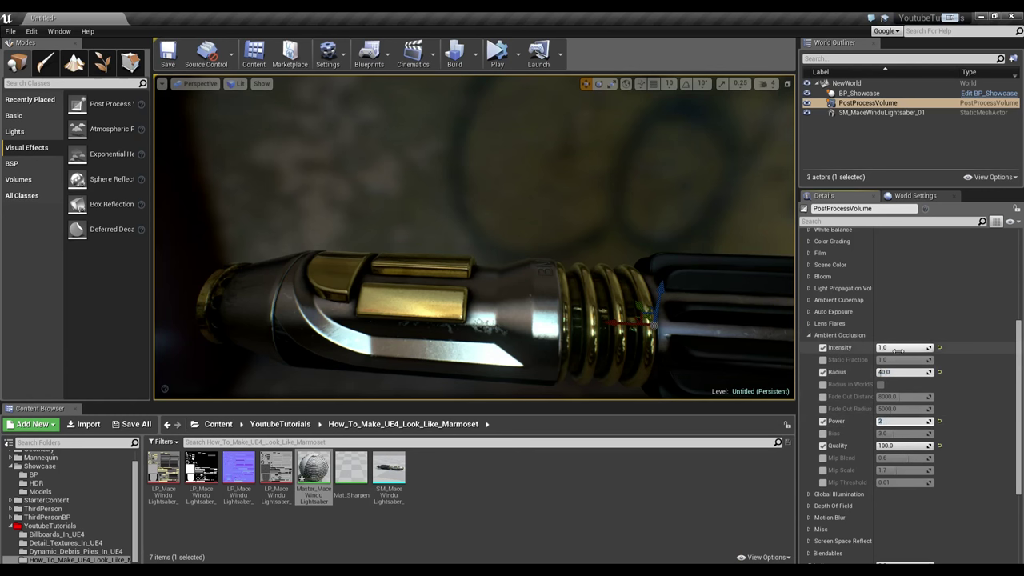
type("0")
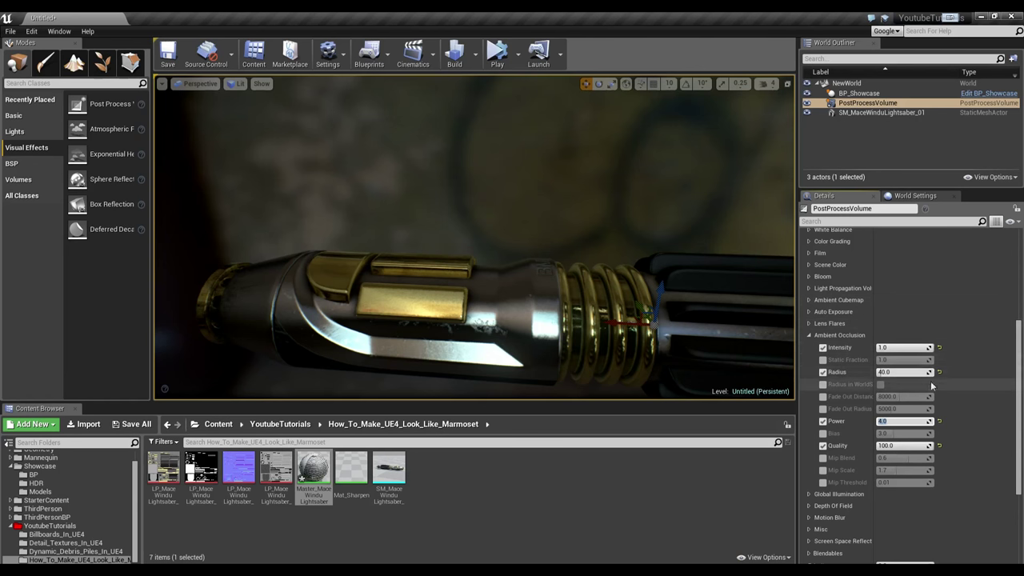
scroll(880, 404, "down", 3)
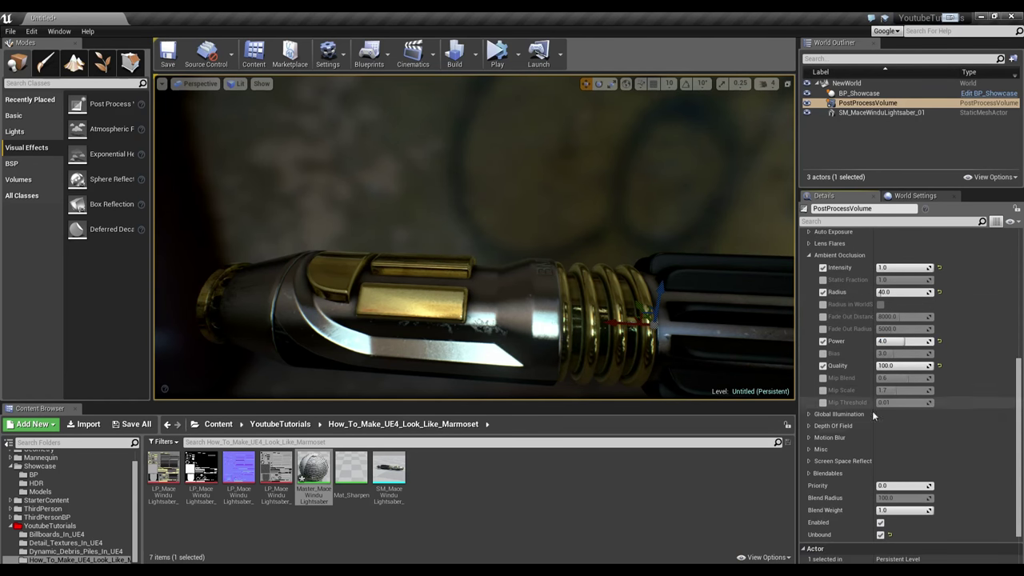
left_click(808, 255)
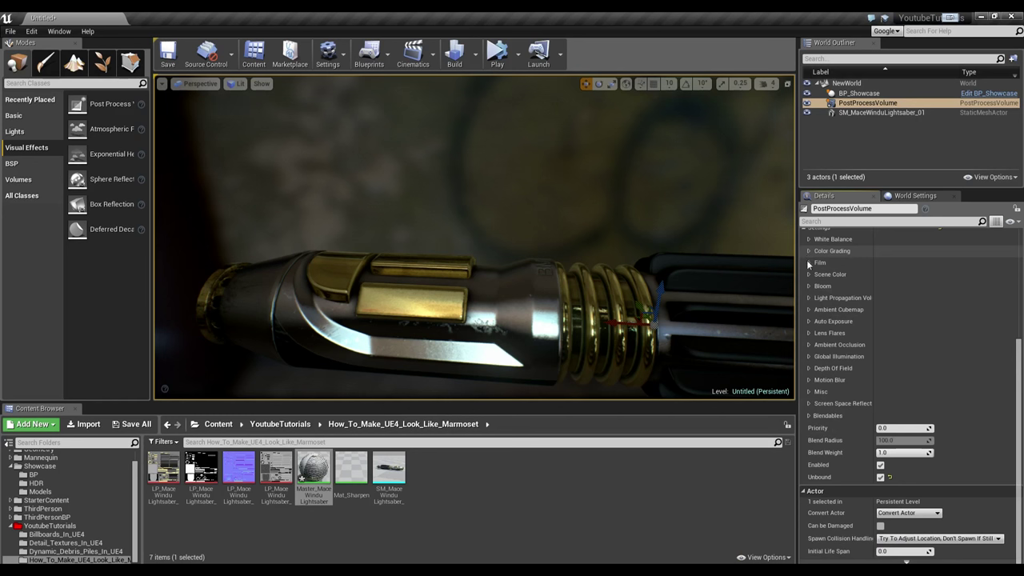
Override AA Method in the PostProcessVolume's Misc settings
left_click(809, 392)
scroll(817, 392, "down", 1)
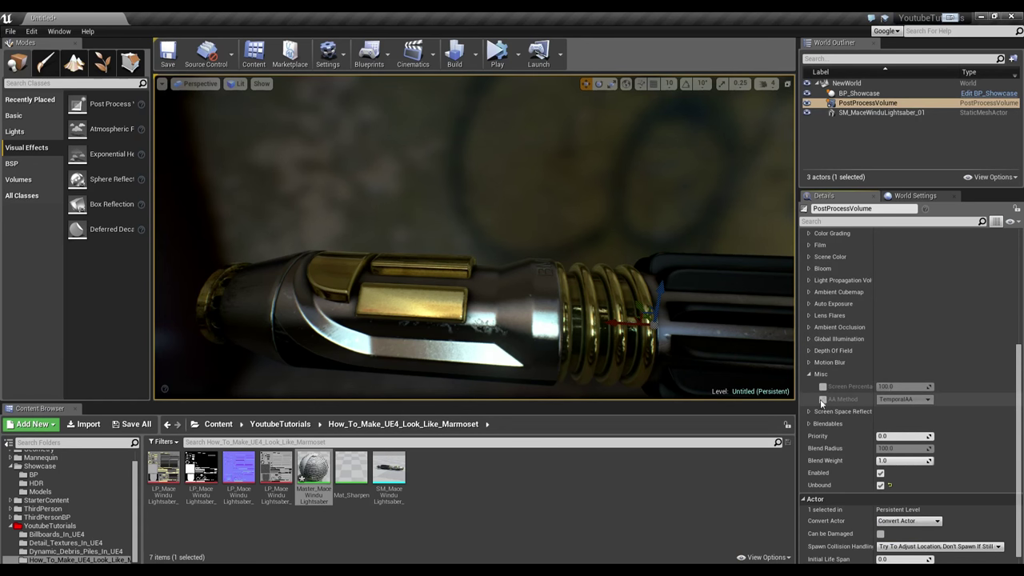
left_click(822, 400)
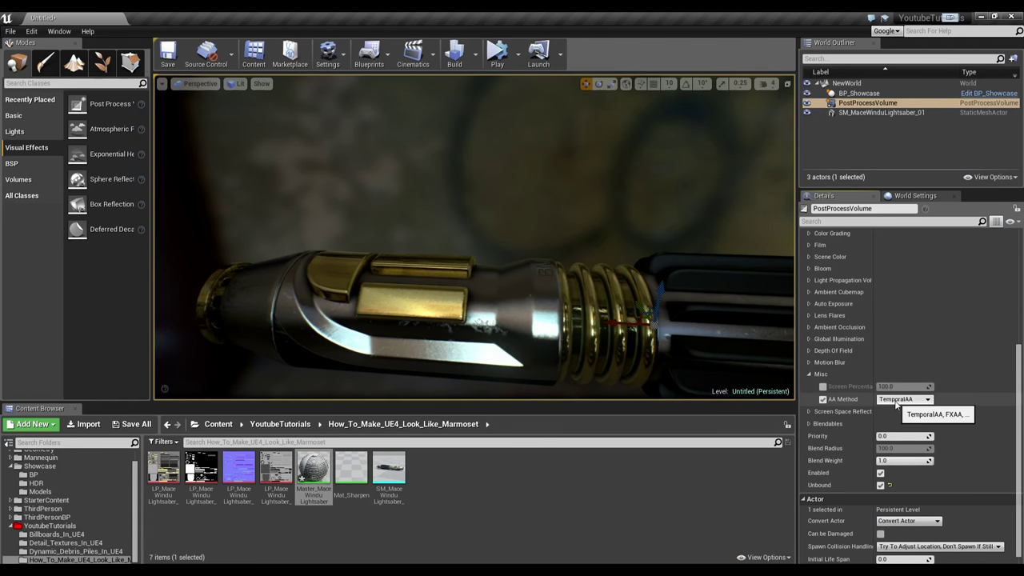
left_click_drag(632, 295, 725, 276, "alt")
left_click(620, 293)
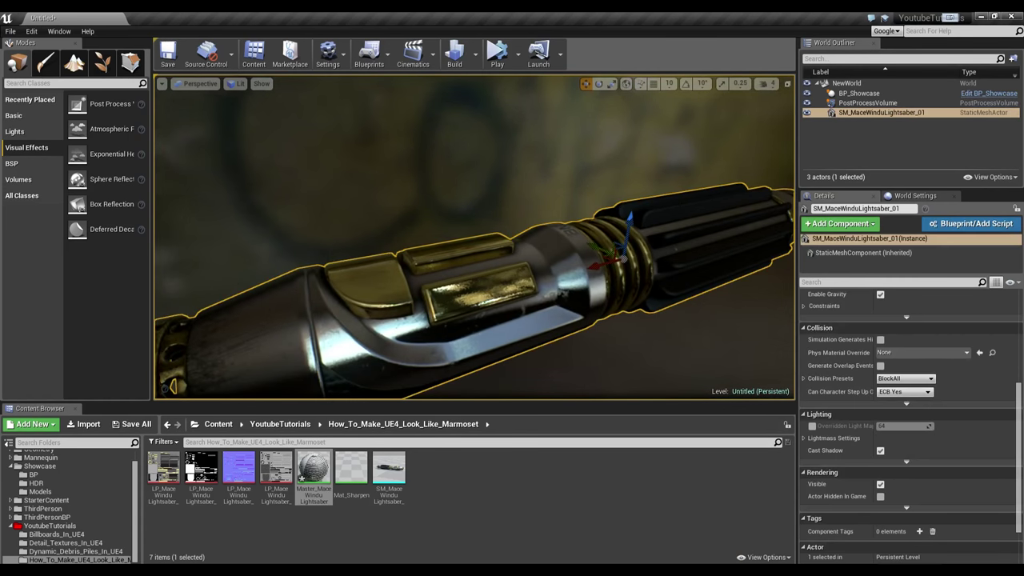
right_click(624, 297)
left_click(625, 298)
left_click(861, 94)
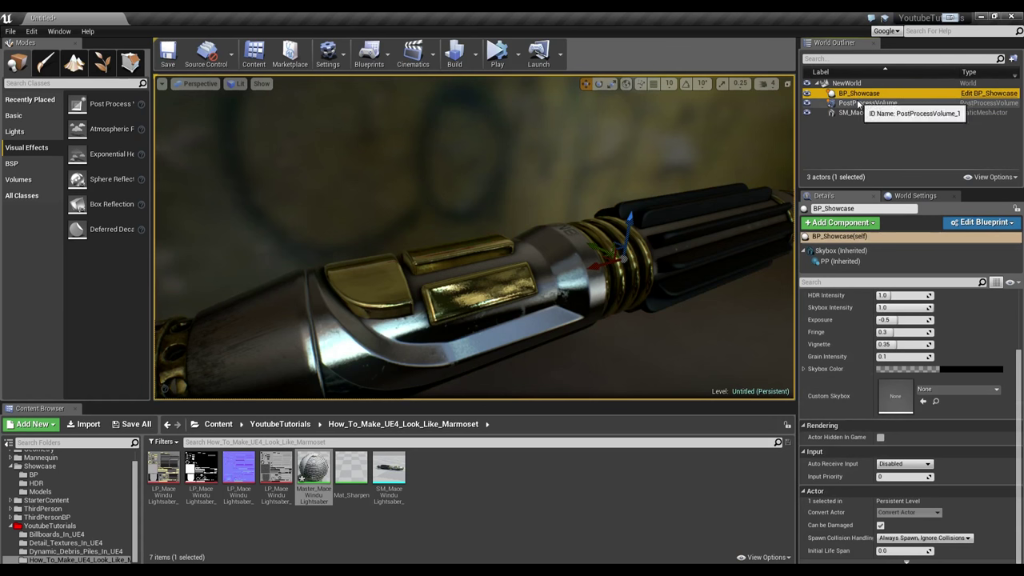
left_click(864, 102)
scroll(923, 372, "down", 5)
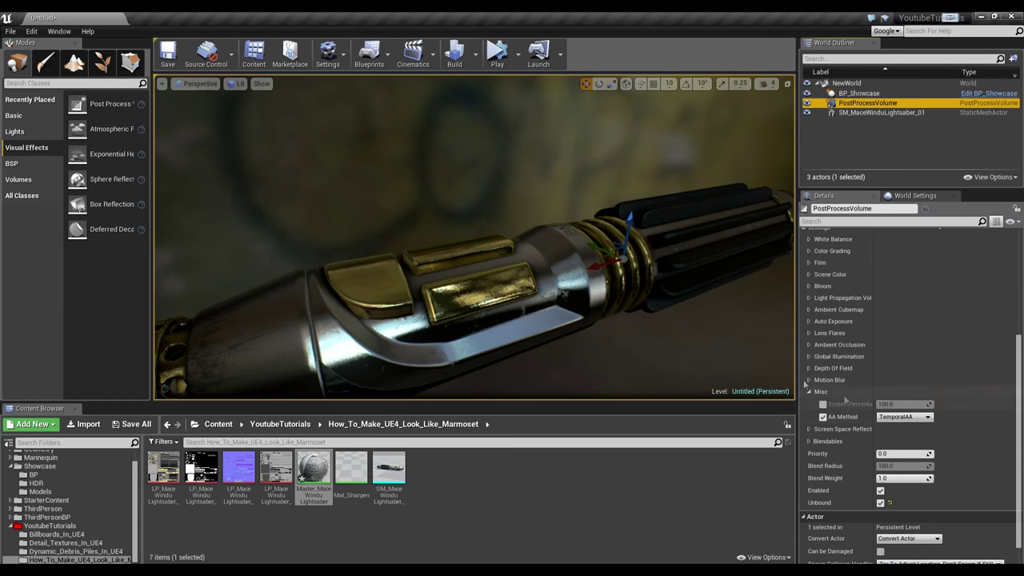
Set the PostProcessVolume's AA Method to FXAA and collapse the Misc settings
mouse_move(653, 321)
right_mouse_down()
mouse_move(654, 308)
mouse_move(653, 321)
right_mouse_up()
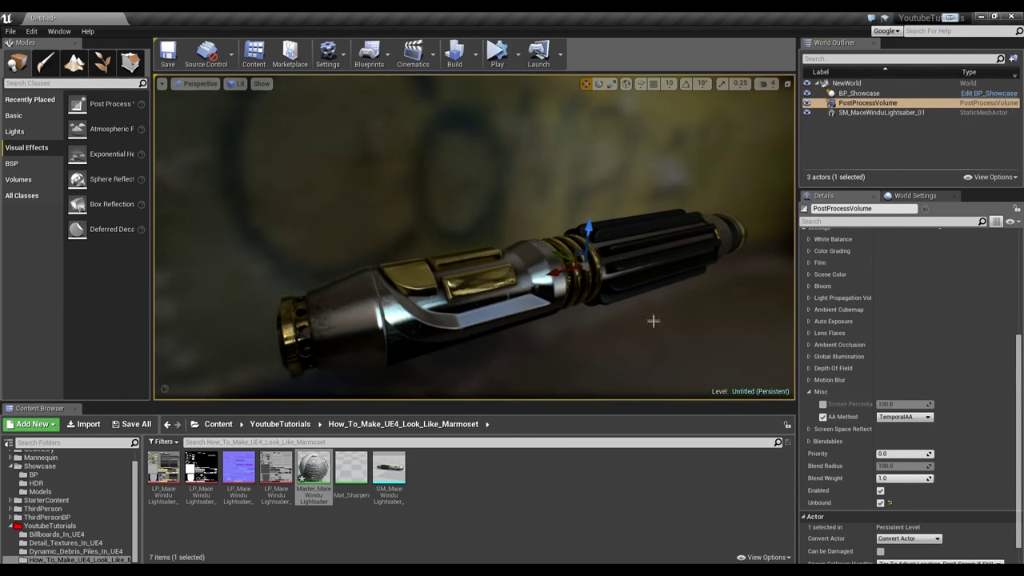
left_click(916, 417)
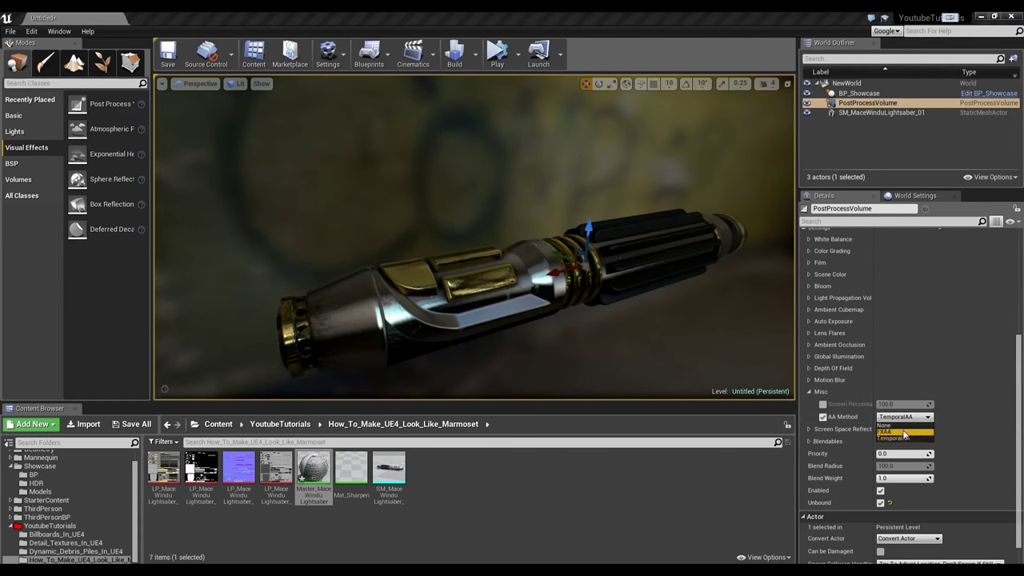
left_click(904, 433)
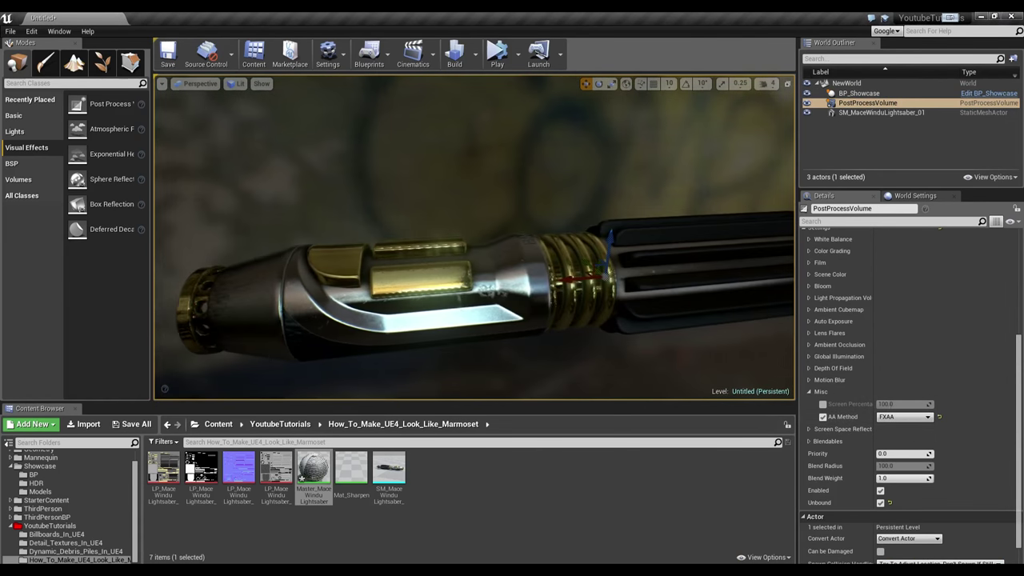
left_click(809, 393)
Override Intensity, Quality and Max Roughness in the PostProcessVolume's Screen Space Reflections settings
left_click(809, 405)
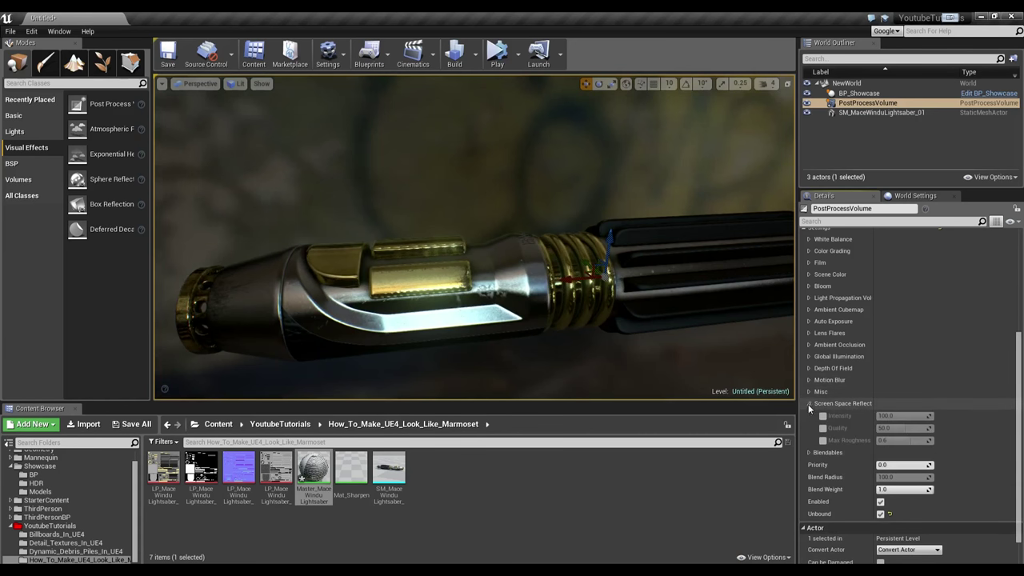
right_click_drag(645, 352, 640, 387)
left_click(824, 416)
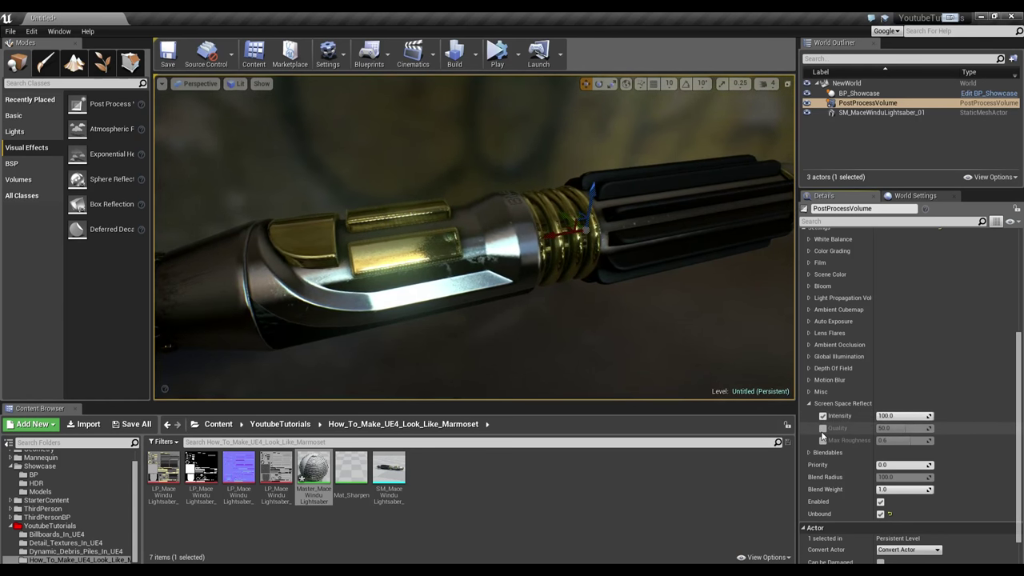
left_click(823, 428)
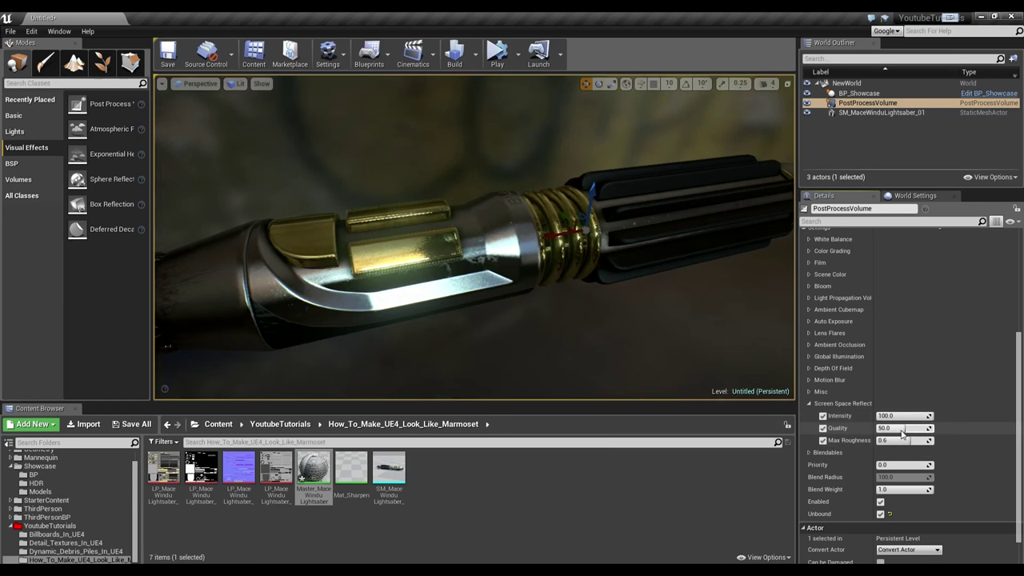
Set the Screen Space Reflections Quality to 100.0 and Max Roughness to about 0.12, and collapse the section
left_click_drag(903, 432, 936, 433)
left_click_drag(904, 440, 928, 440)
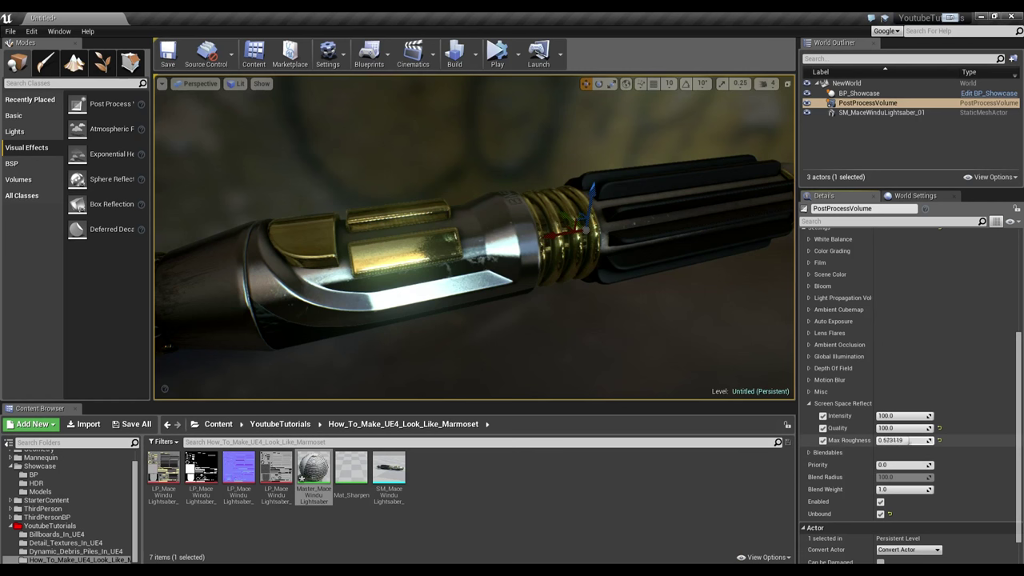
left_click_drag(905, 440, 881, 440)
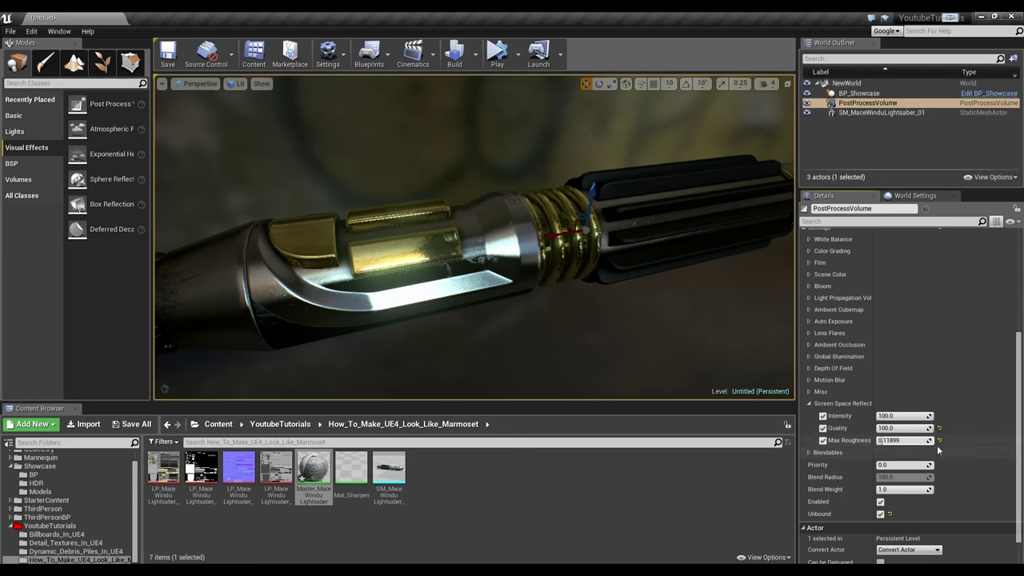
left_click(809, 403)
Examine the lightsaber's reflections, edges and shading from several angles with the current post-process settings
right_click_drag(622, 322, 560, 302)
right_click_drag(496, 328, 582, 360)
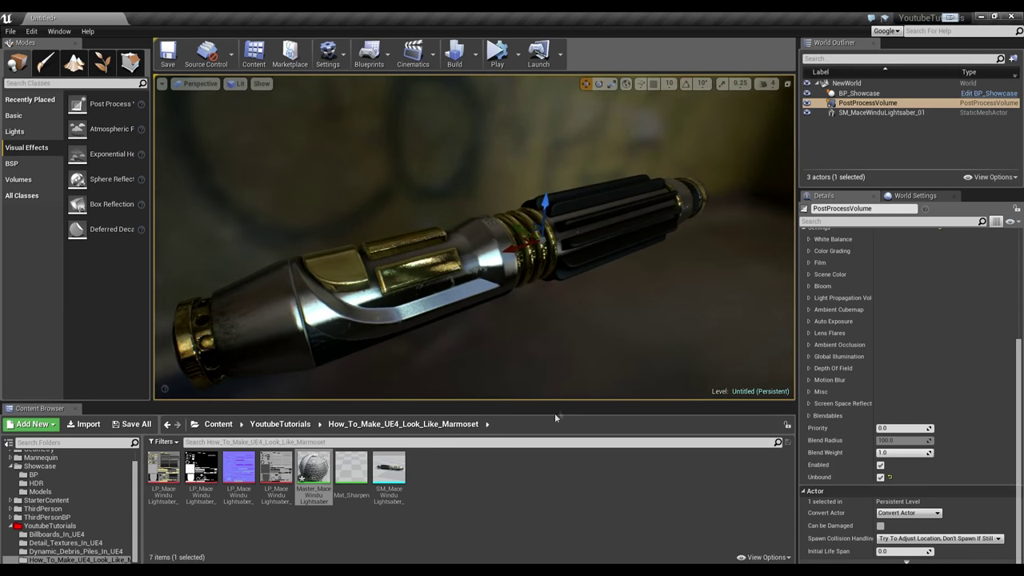
left_click(506, 482)
mouse_move(441, 363)
right_mouse_down()
mouse_move(456, 360)
mouse_move(424, 376)
mouse_move(444, 361)
right_mouse_up()
right_click_drag(508, 354, 339, 308)
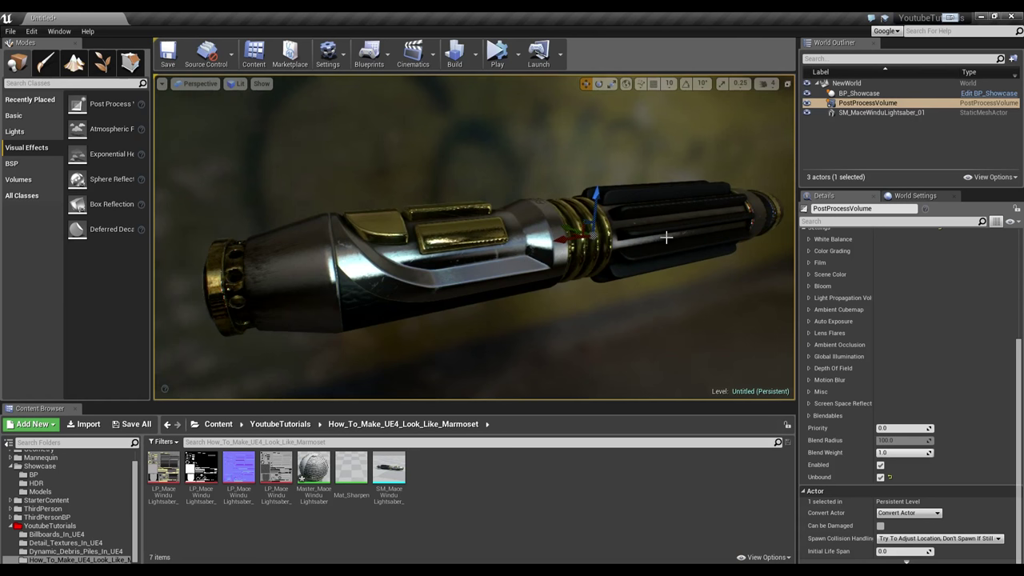
right_click_drag(610, 248, 636, 252)
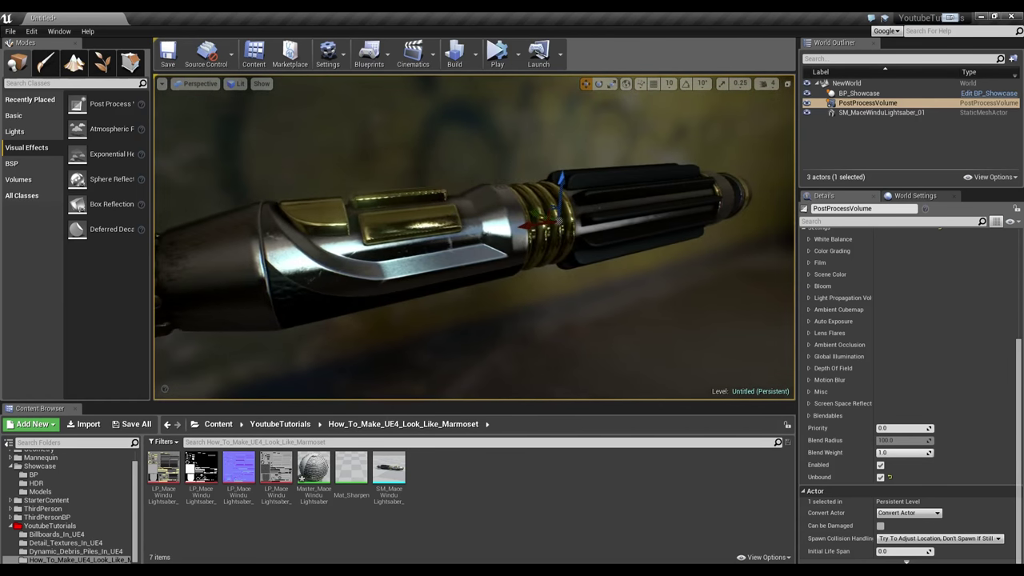
Set BP_Showcase's HDR Intensity to about 1.33, Fringe to about 0.57 and Vignette to about 0.51
left_click(858, 93)
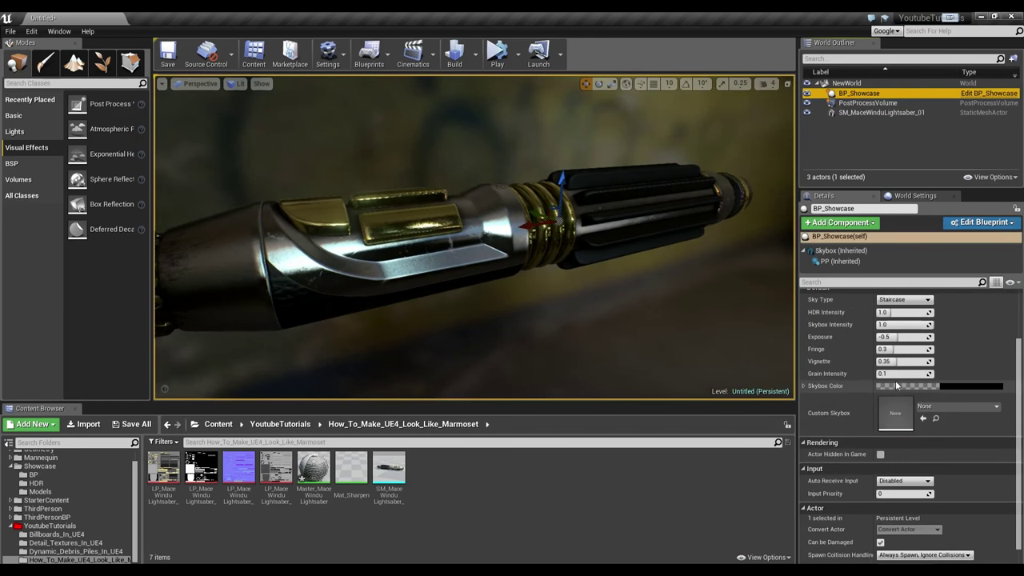
scroll(896, 376, "up", 2)
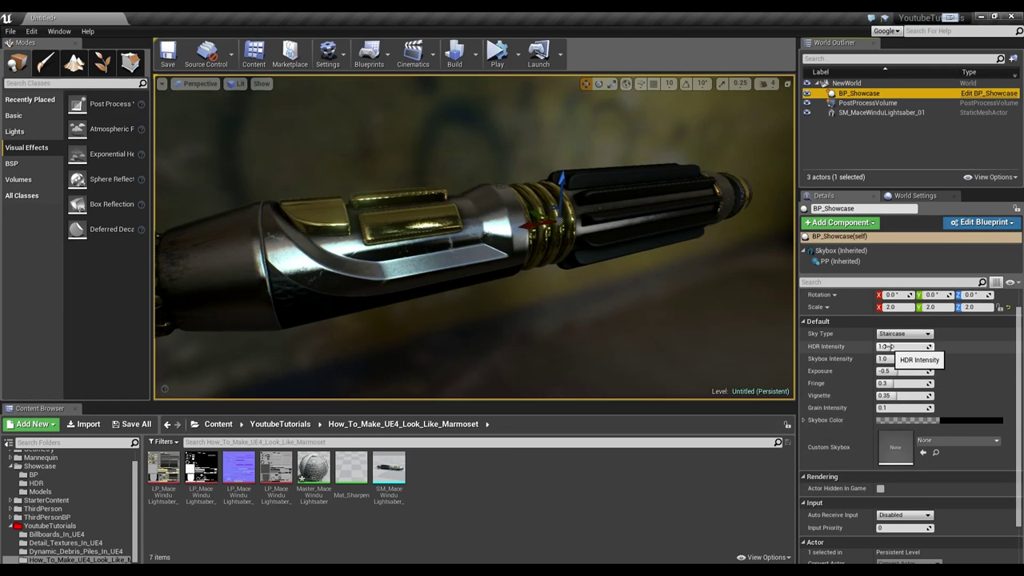
left_click(885, 346)
left_click_drag(891, 346, 899, 346)
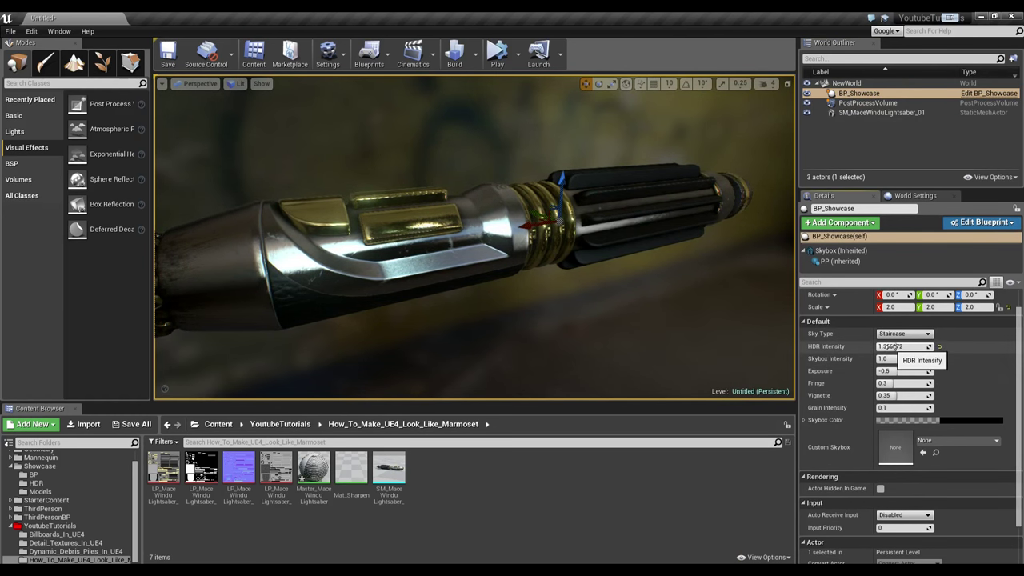
left_click_drag(891, 346, 899, 347)
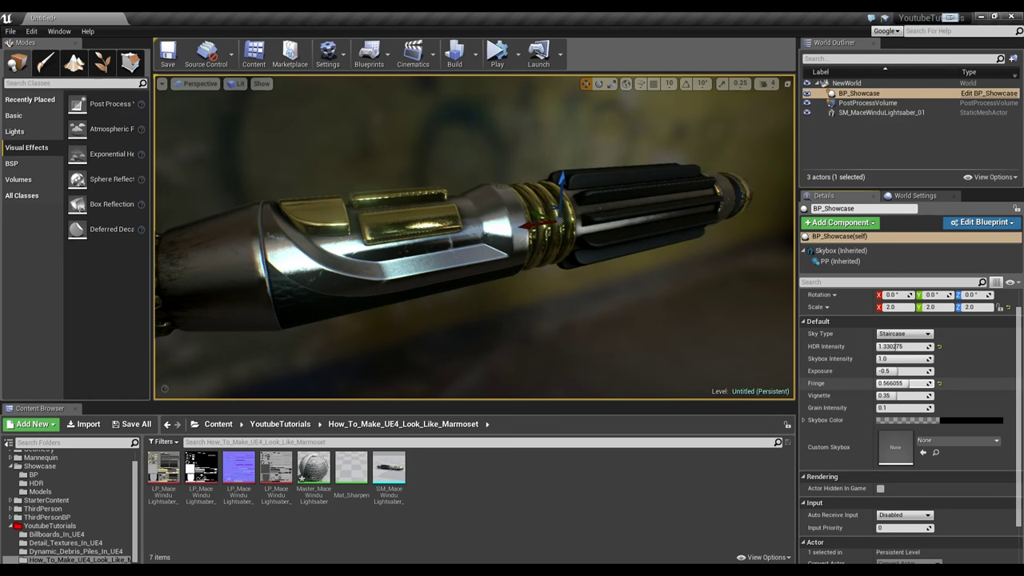
left_click_drag(900, 395, 901, 395)
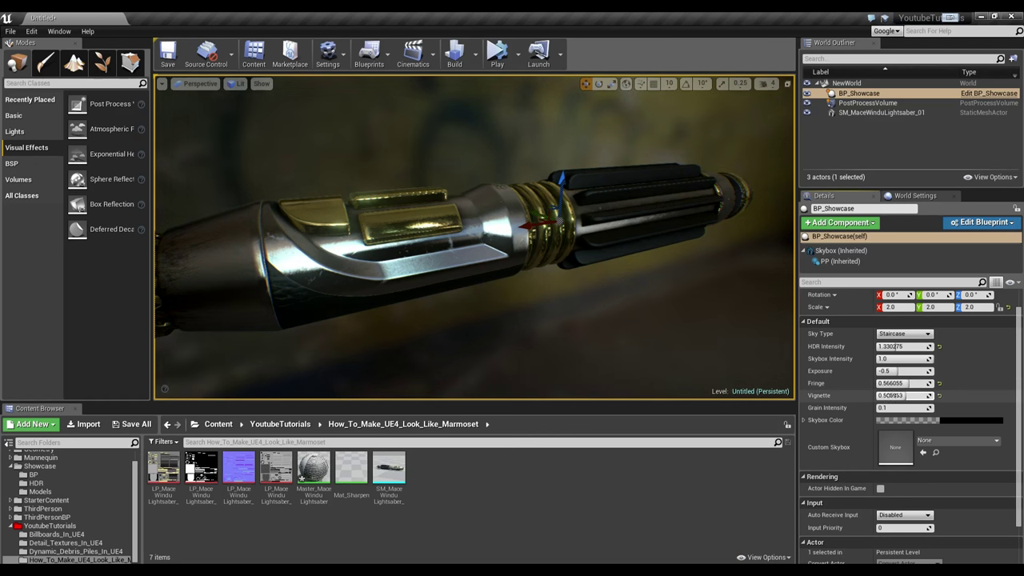
right_click_drag(647, 372, 620, 370)
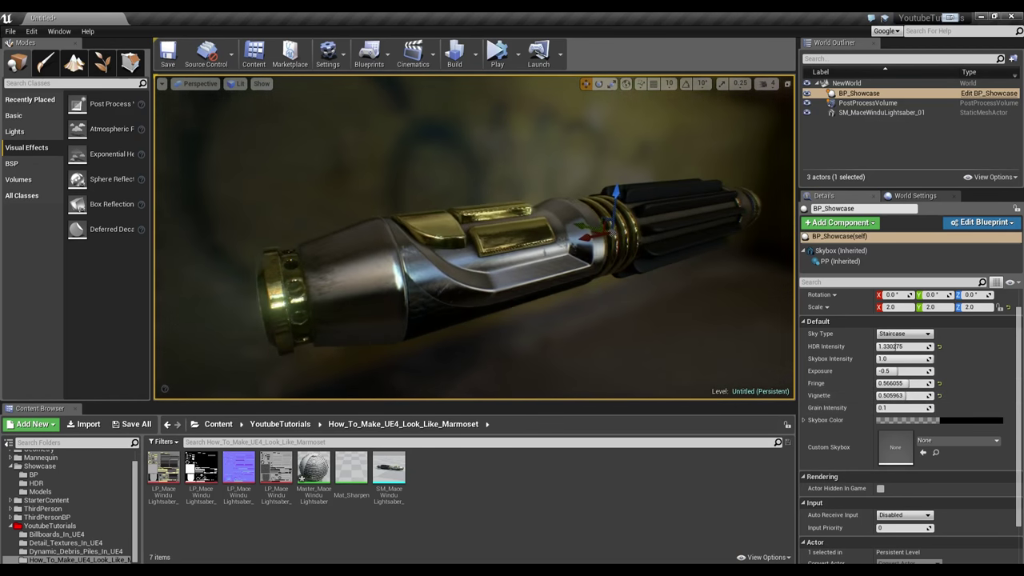
Open the Mat_Sharpen material and examine the overall layout of its node graph
left_click_drag(584, 376, 689, 302, "alt")
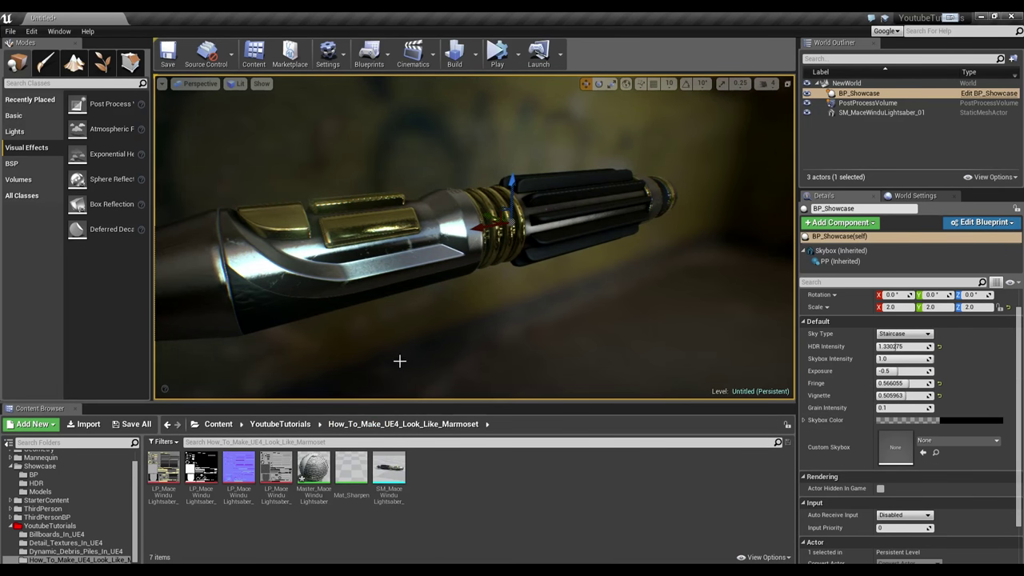
right_click_drag(400, 362, 388, 374)
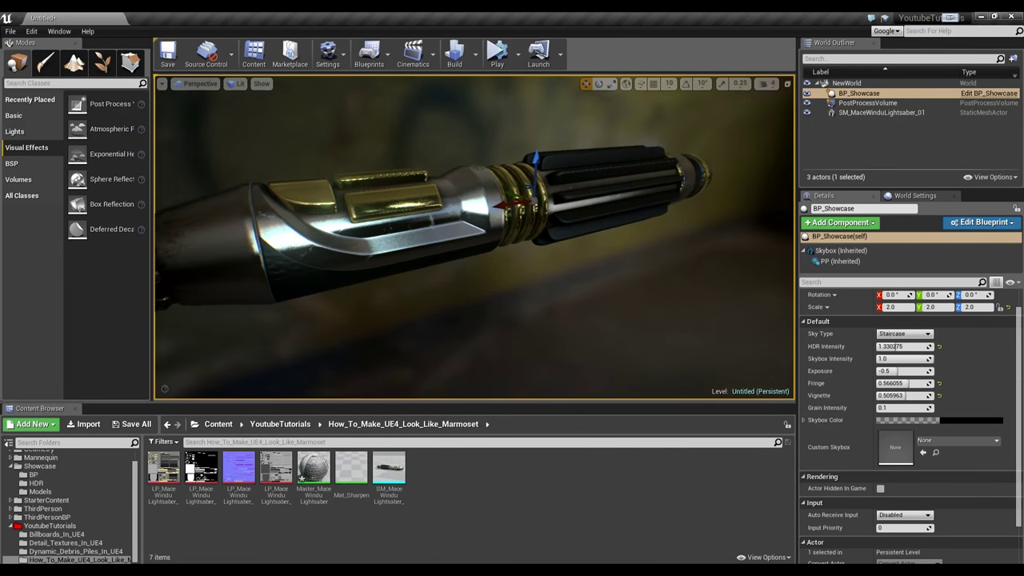
double_click(364, 476)
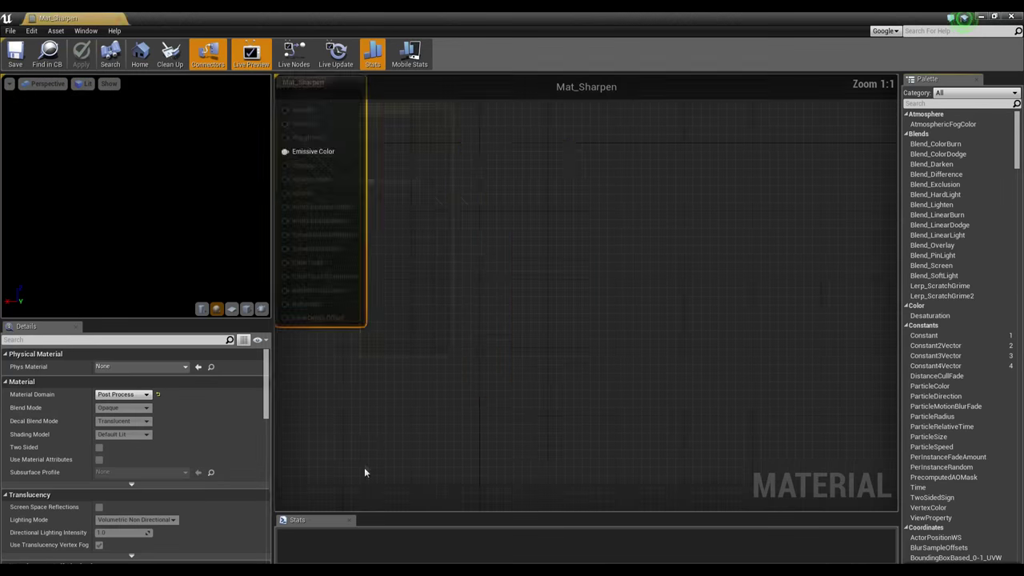
right_click_drag(425, 409, 606, 414)
left_click(578, 429)
scroll(539, 426, "down", 3)
right_click_drag(433, 410, 716, 329)
scroll(638, 389, "down", 2)
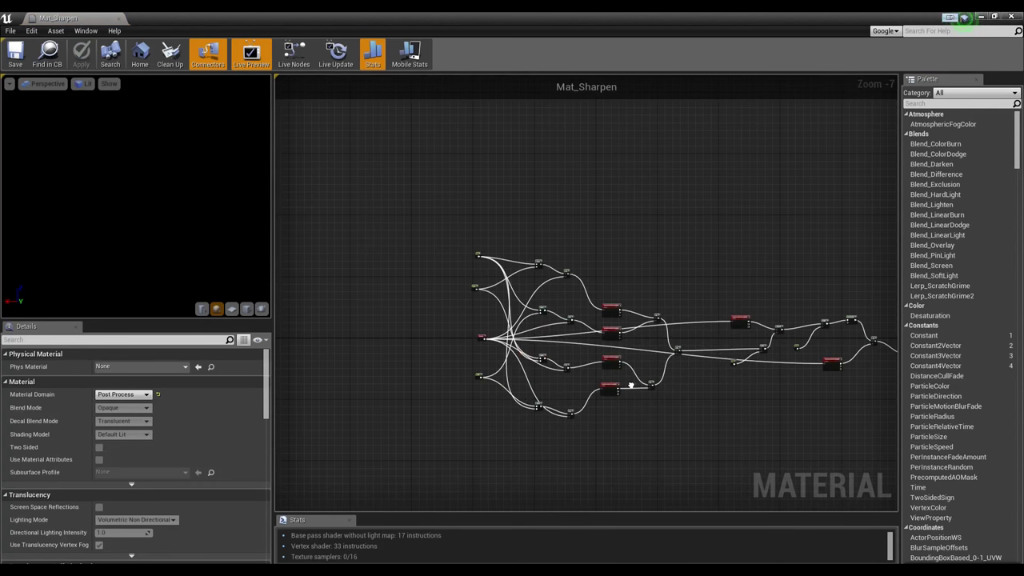
scroll(484, 345, "up", 5)
right_click_drag(595, 271, 549, 318)
scroll(536, 369, "down", 2)
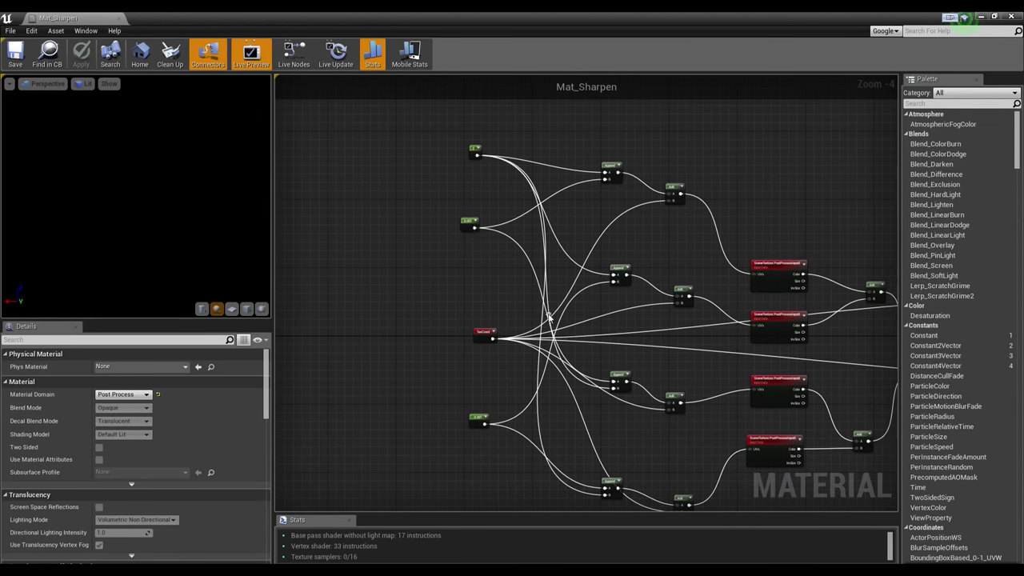
Check the values of the three Constant nodes at the start of the Mat_Sharpen graph
left_click_drag(490, 160, 489, 164)
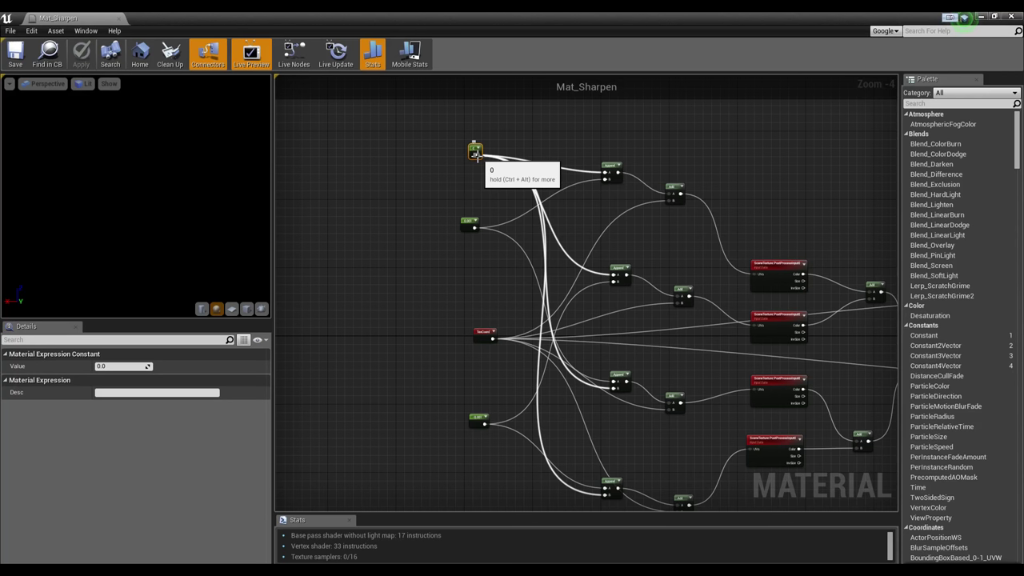
right_click_drag(494, 175, 439, 121)
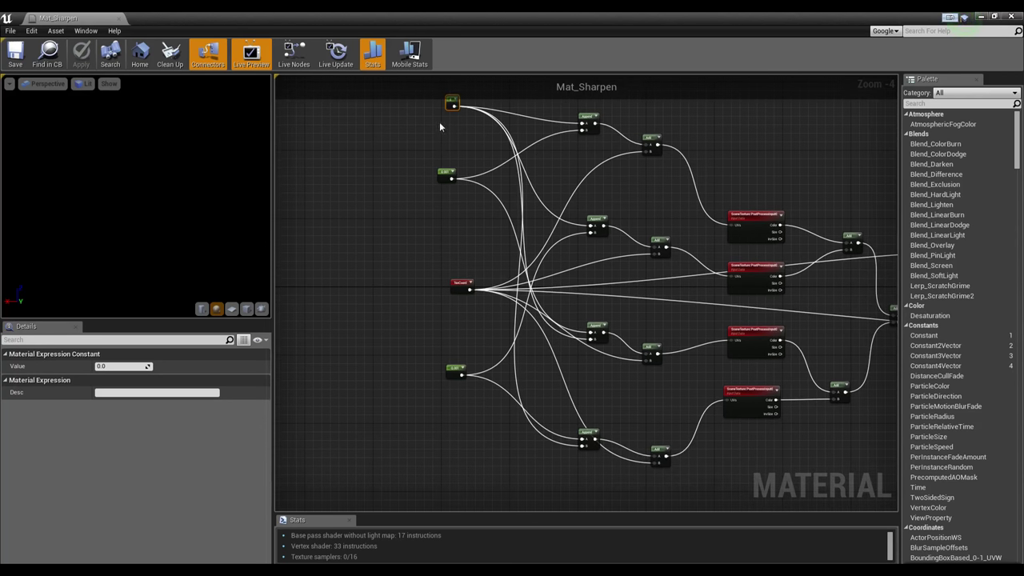
left_click(446, 173)
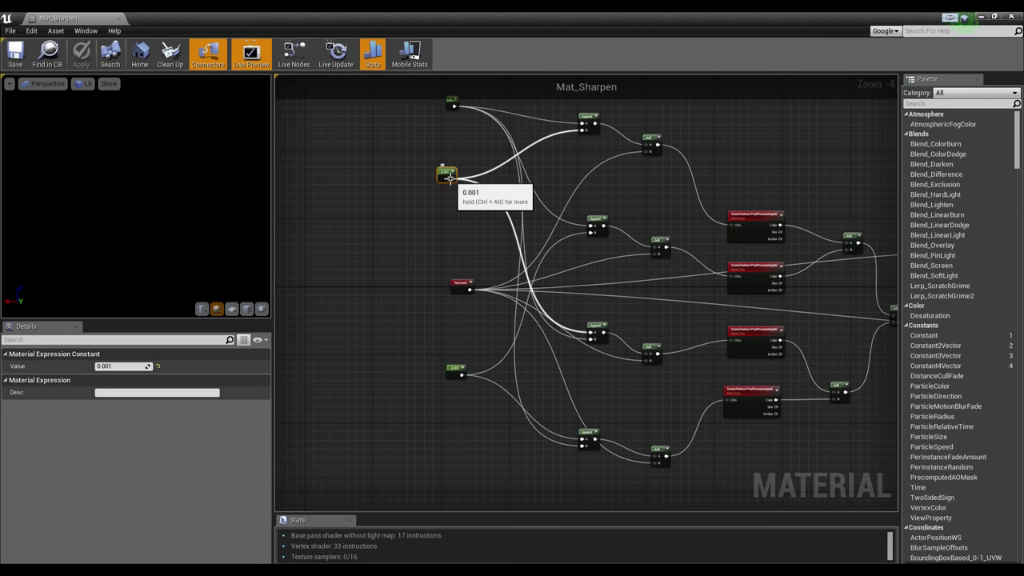
right_click_drag(441, 238, 415, 189)
left_click_drag(378, 294, 459, 365)
right_click_drag(459, 365, 452, 398)
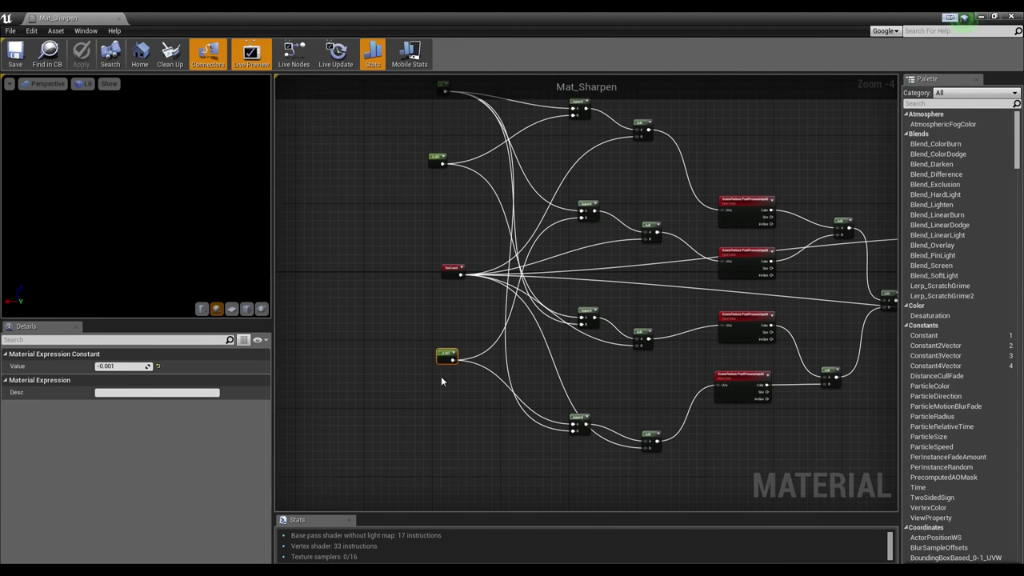
right_click_drag(411, 356, 413, 353)
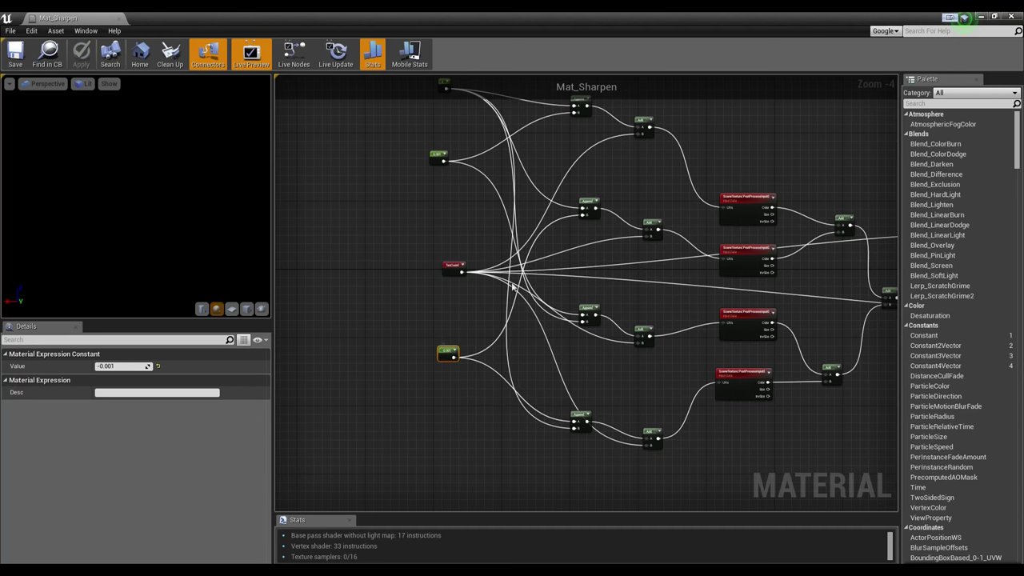
Examine the TexCoord node's settings and trace its connections to the four Add nodes that follow the Append nodes
right_click_drag(522, 259, 439, 306)
scroll(467, 339, "up", 1)
scroll(464, 306, "down", 1)
left_click_drag(383, 272, 411, 309)
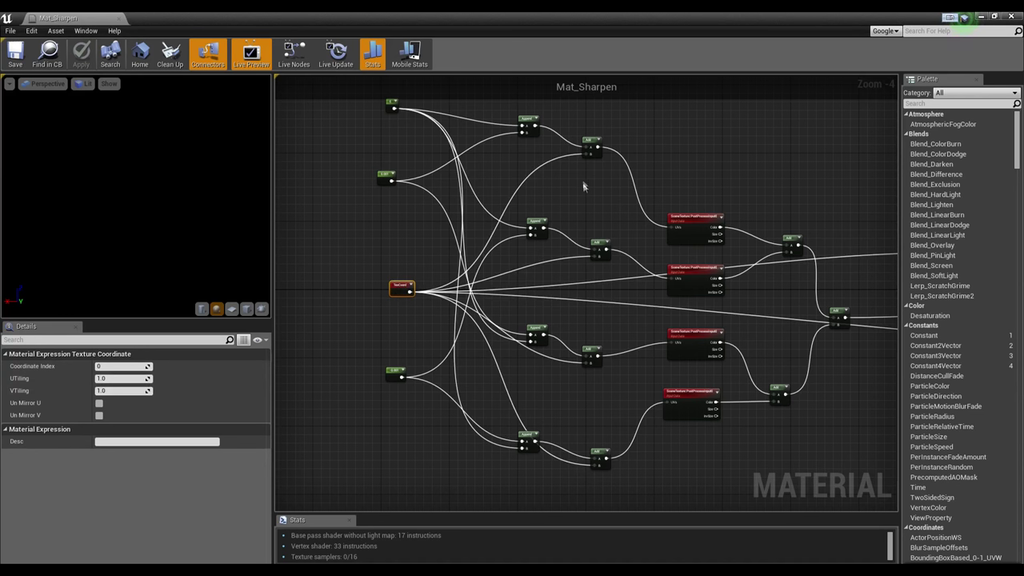
right_click_drag(585, 187, 558, 169)
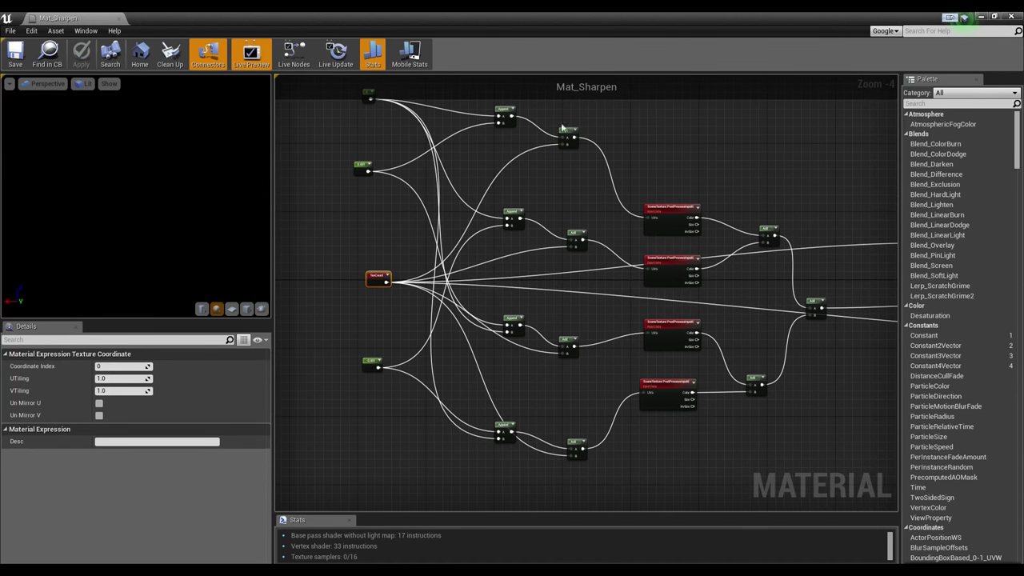
left_click(565, 132)
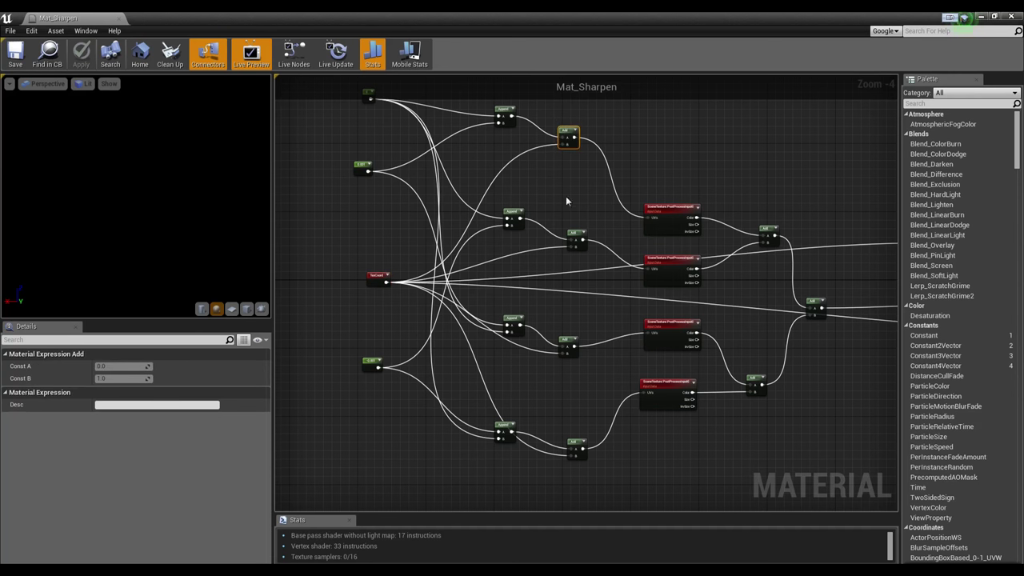
left_click_drag(563, 189, 588, 458)
right_click_drag(532, 412, 534, 433)
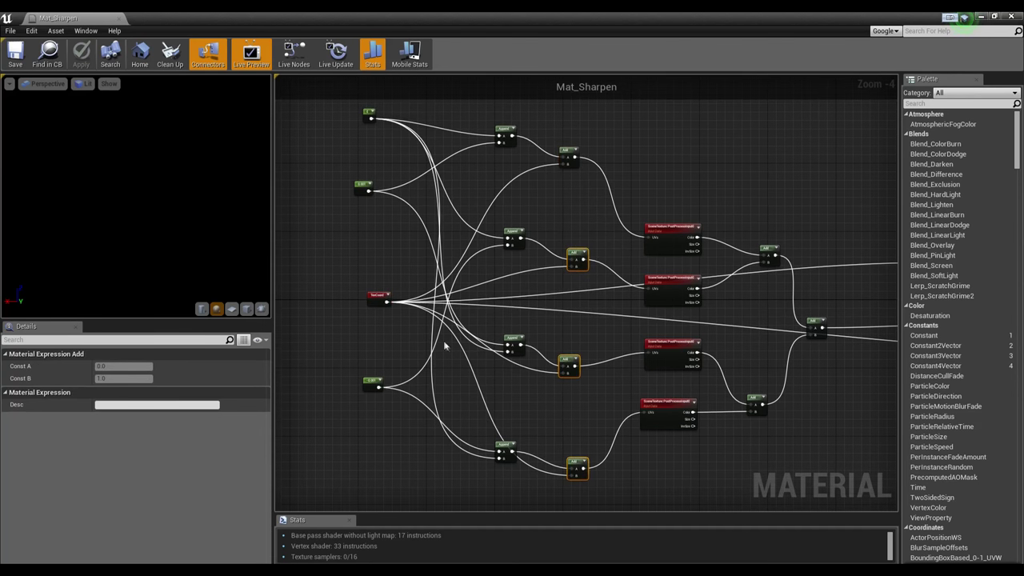
left_click(381, 298)
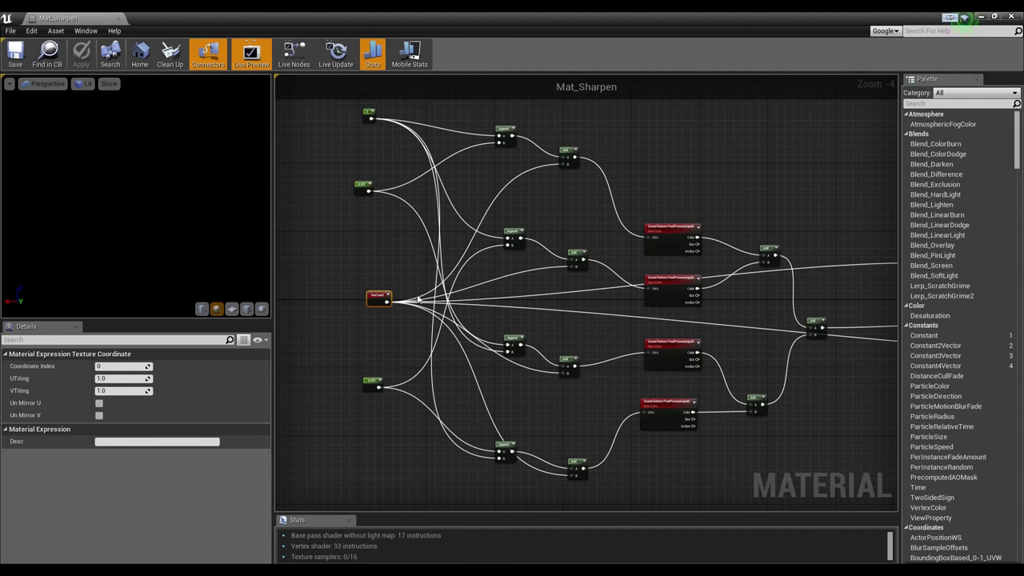
left_click(481, 194)
right_click_drag(476, 217, 449, 171)
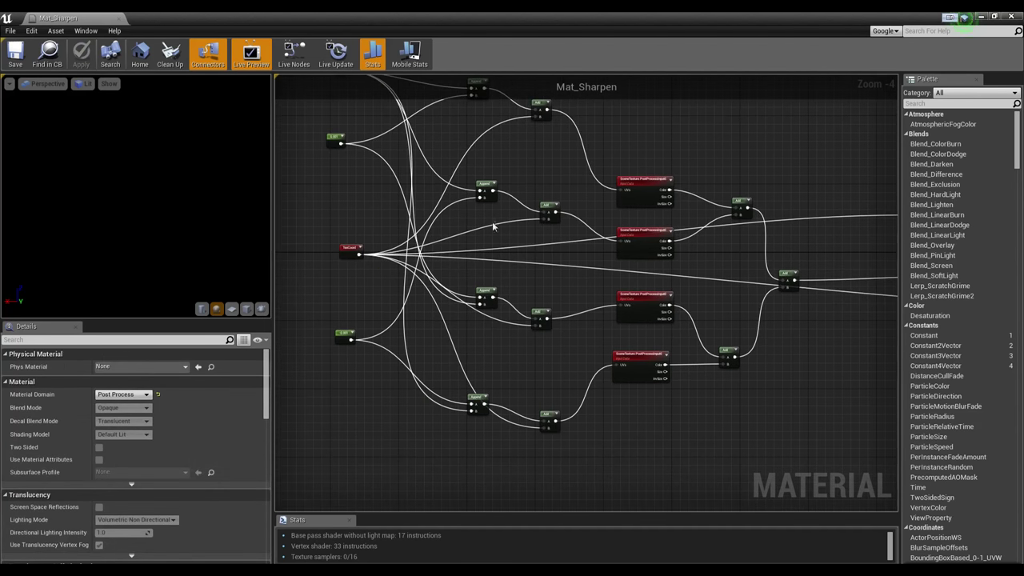
right_click_drag(509, 295, 479, 253)
right_click_drag(379, 222, 401, 237)
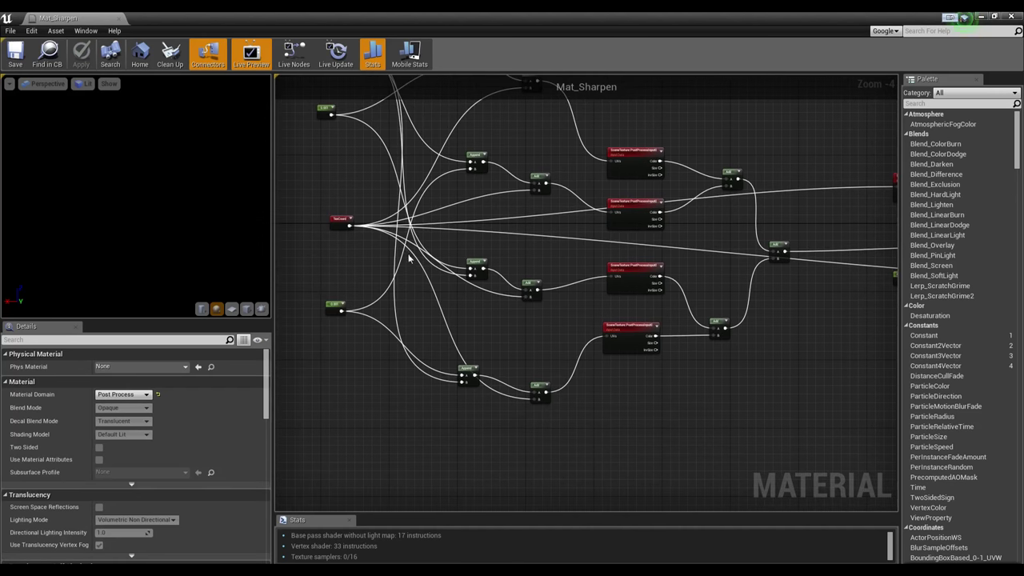
left_click(345, 221)
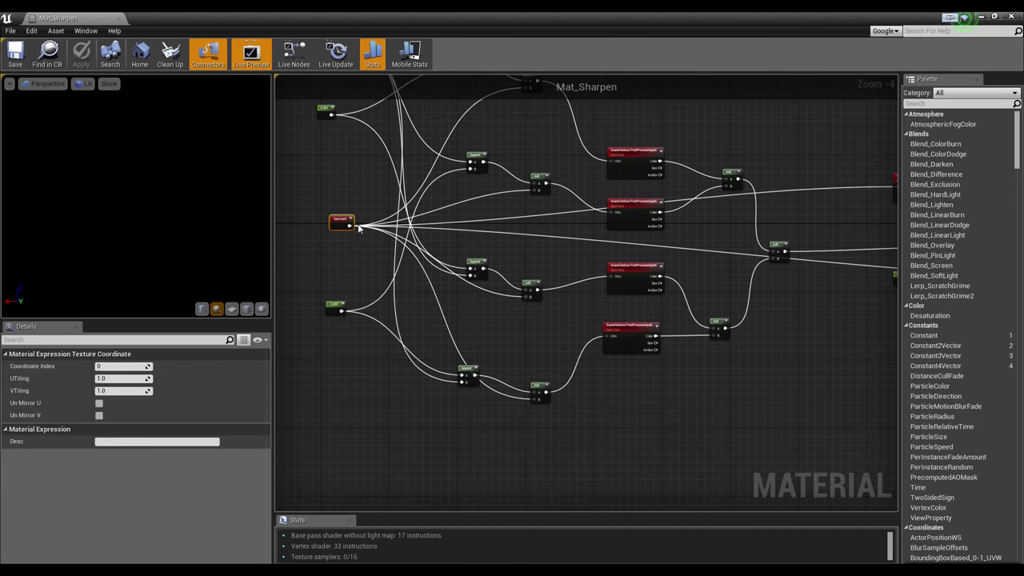
scroll(378, 272, "up", 1)
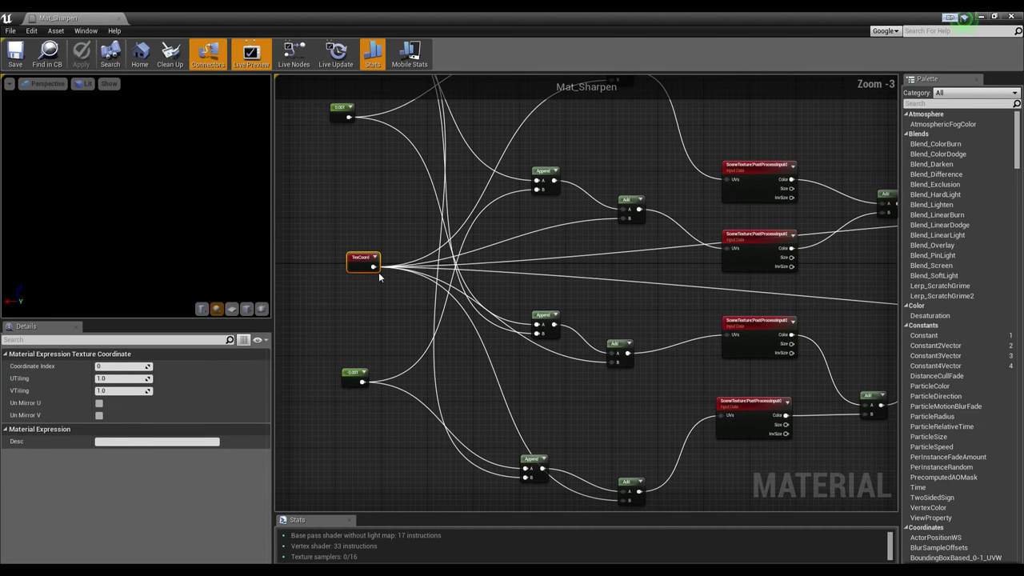
scroll(379, 272, "down", 1)
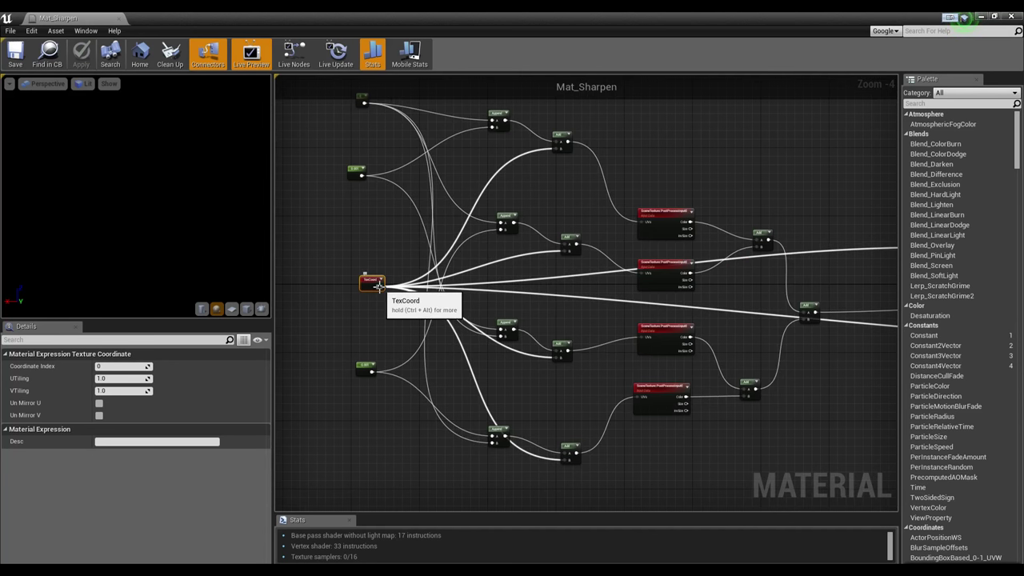
Inspect the settings of the uppermost SceneTexture node in the group of four
right_click_drag(647, 325, 520, 325)
scroll(538, 322, "up", 1)
scroll(544, 294, "up", 1)
right_click_drag(545, 292, 486, 267)
left_click(534, 169)
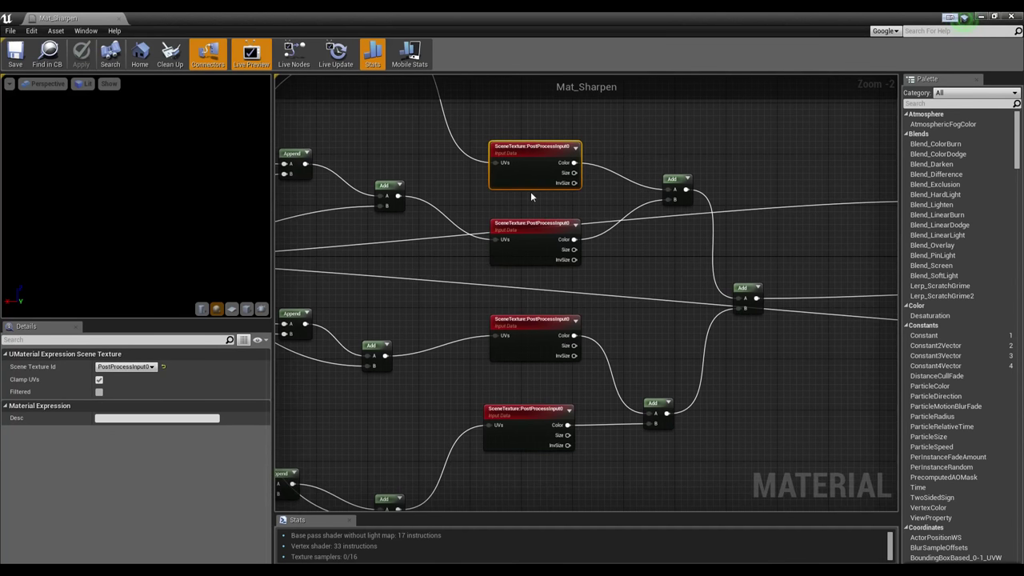
right_click_drag(530, 191, 496, 186)
Add a trial SceneTexture node with its Scene Texture Id set to PostProcessInput0, and delete it from the graph
right_click(574, 246)
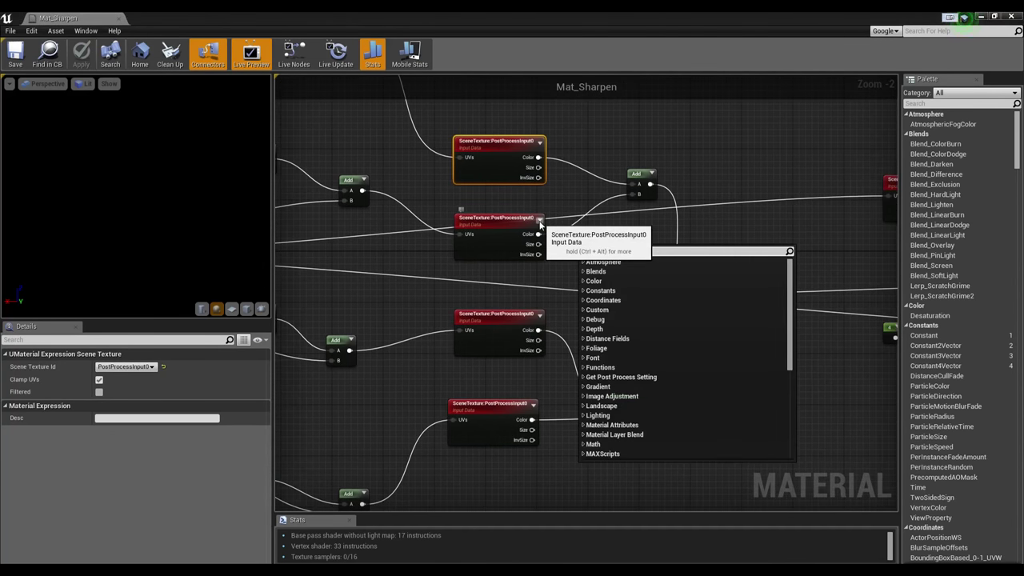
type("scenete")
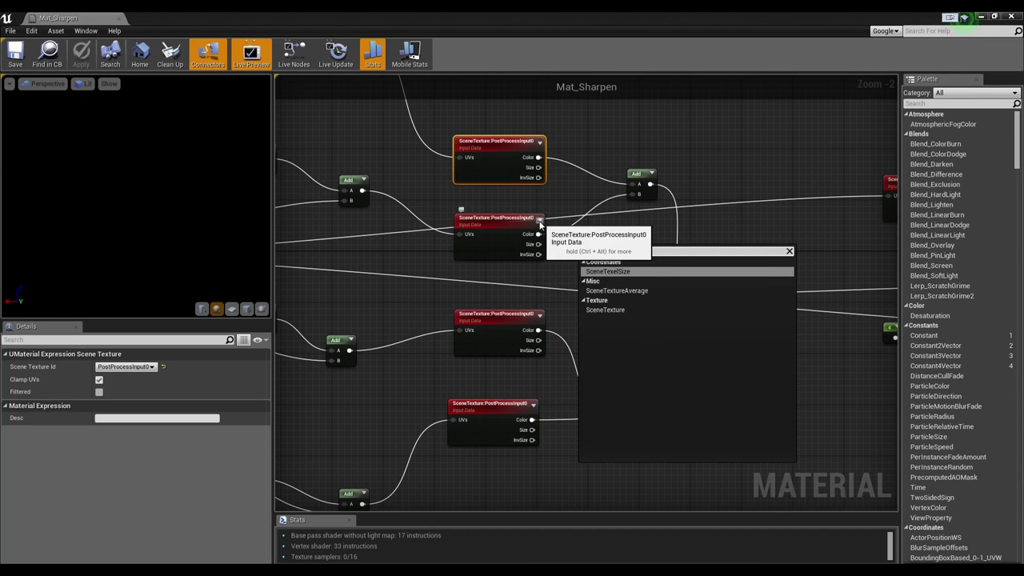
key("Down")
key("Up")
key("Down")
key("Down")
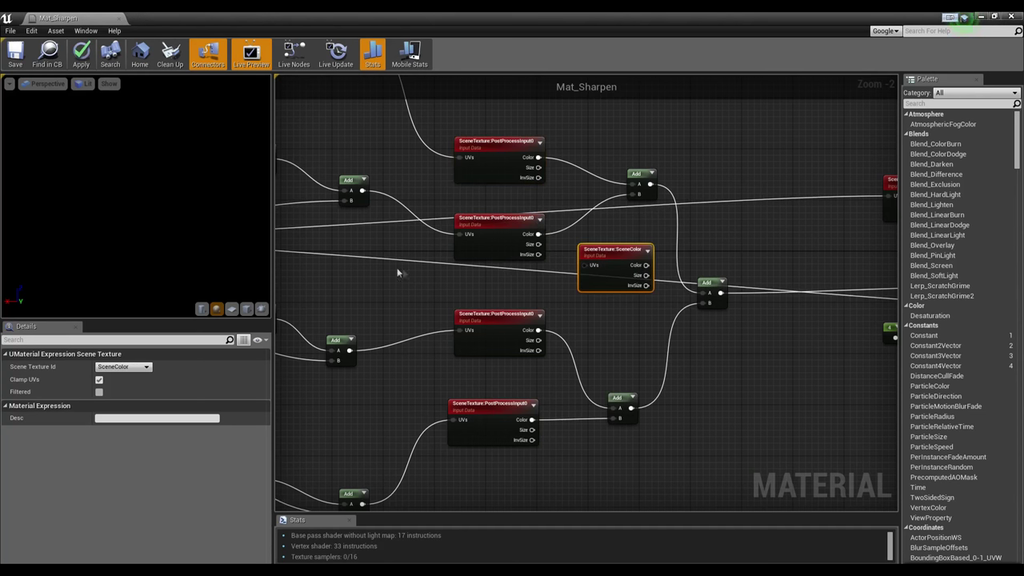
left_click(132, 367)
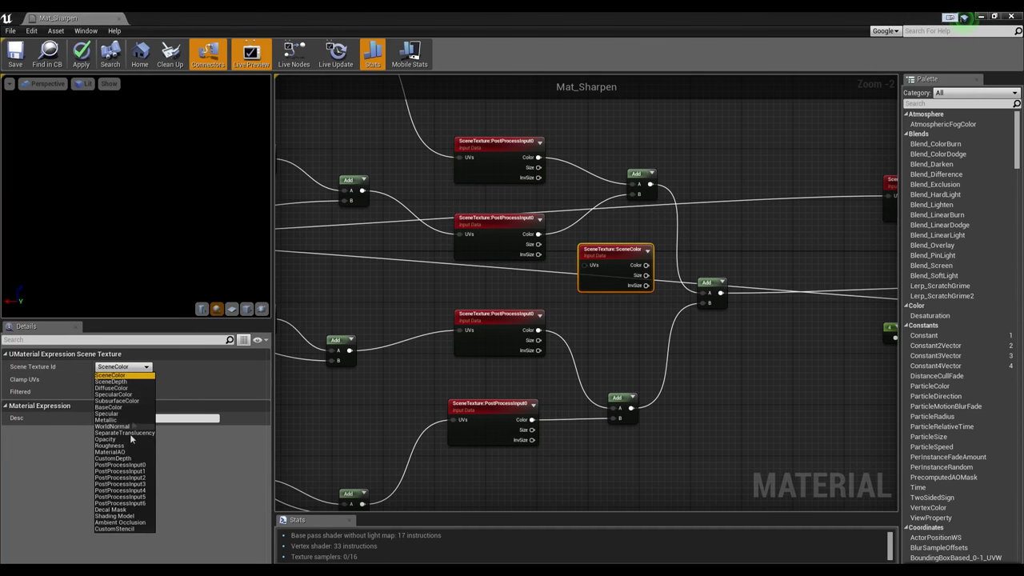
left_click(120, 464)
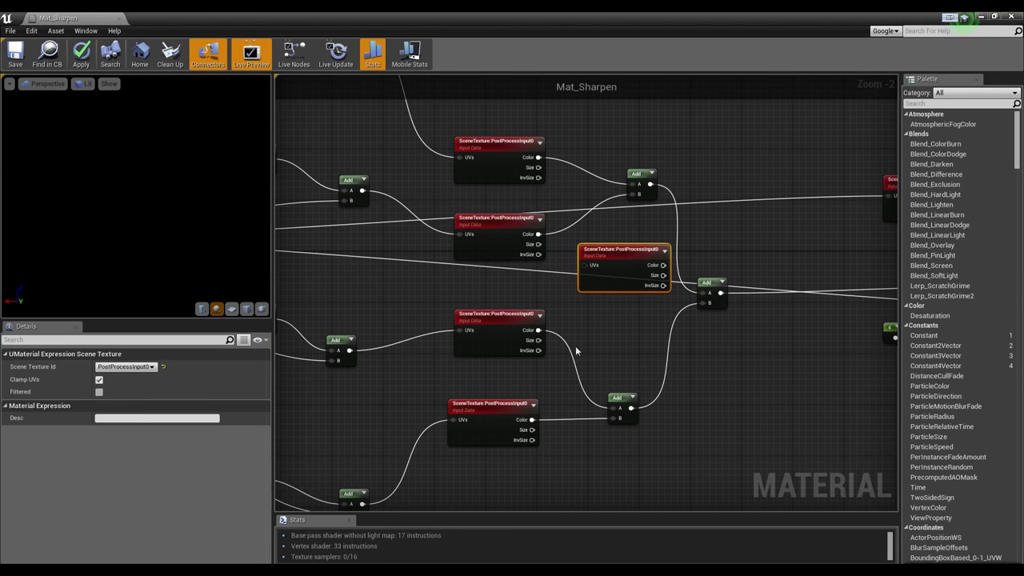
right_click_drag(584, 335, 528, 336)
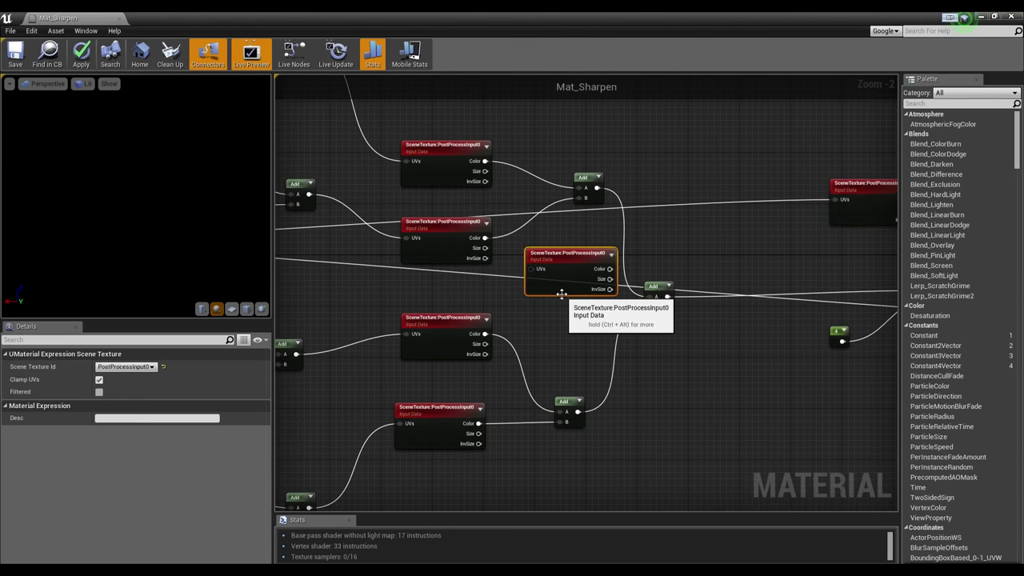
key("Delete")
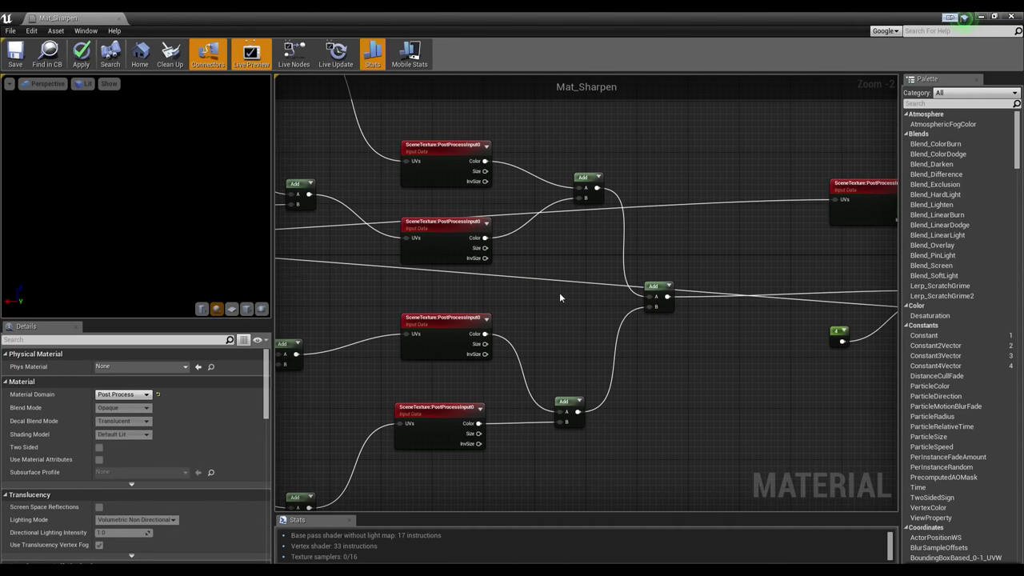
Examine how the Add nodes combine the SceneTexture colors and feed Divide and Subtract, including the separate SceneTexture node
right_click_drag(559, 292, 537, 277)
right_click_drag(405, 283, 365, 262)
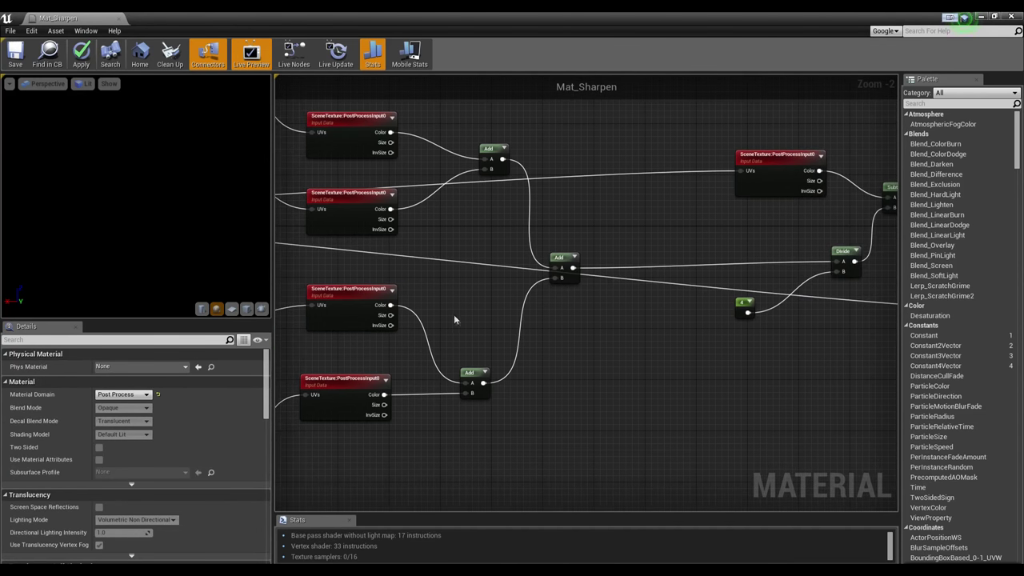
right_click_drag(490, 373, 490, 392)
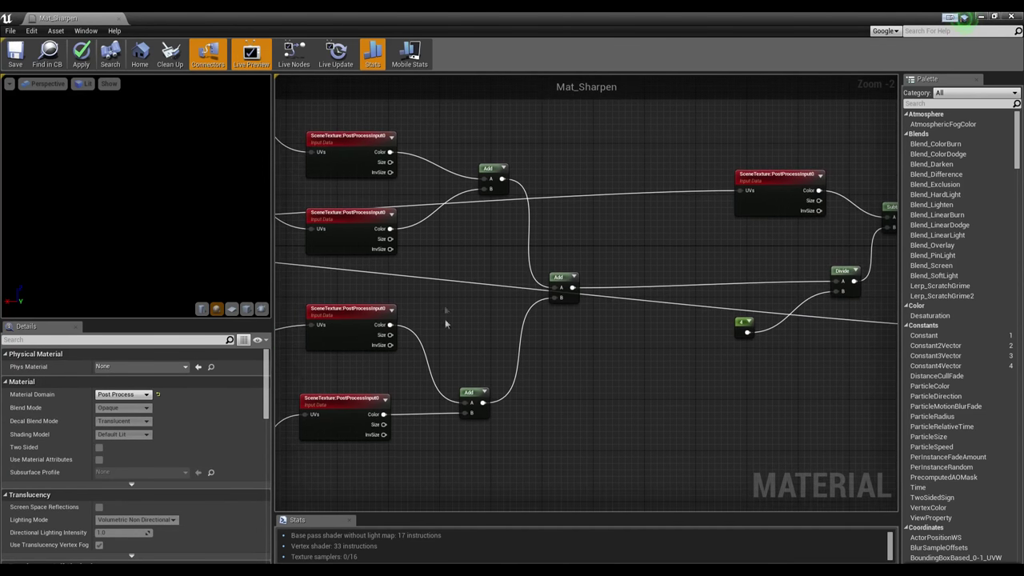
right_click_drag(548, 259, 504, 250)
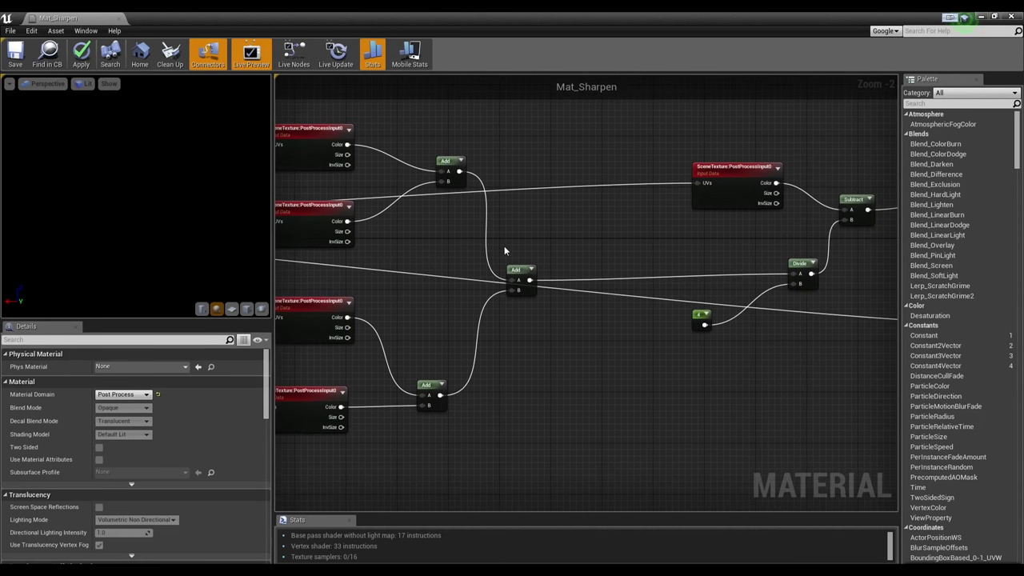
right_click_drag(660, 250, 650, 250)
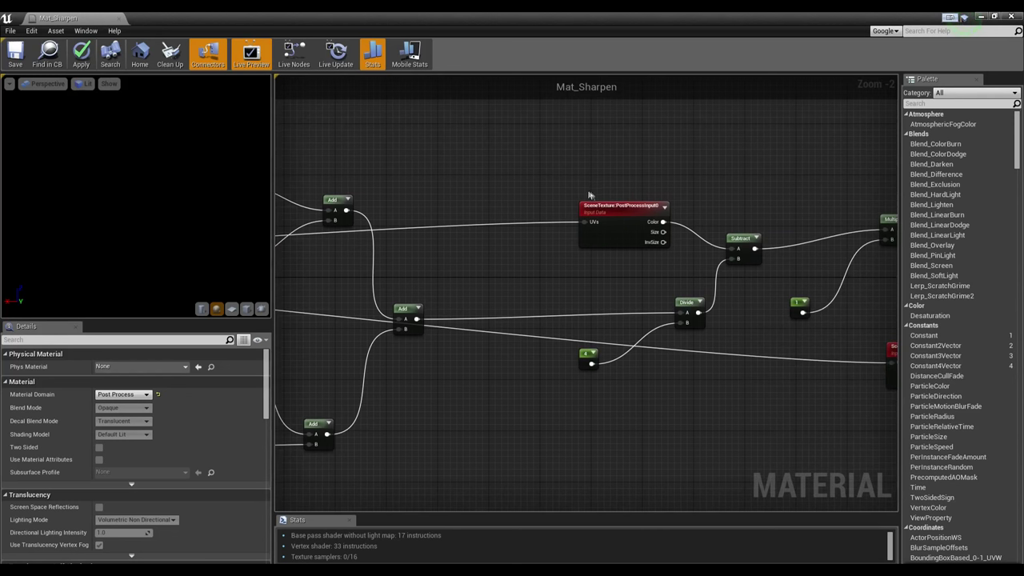
left_click(652, 220)
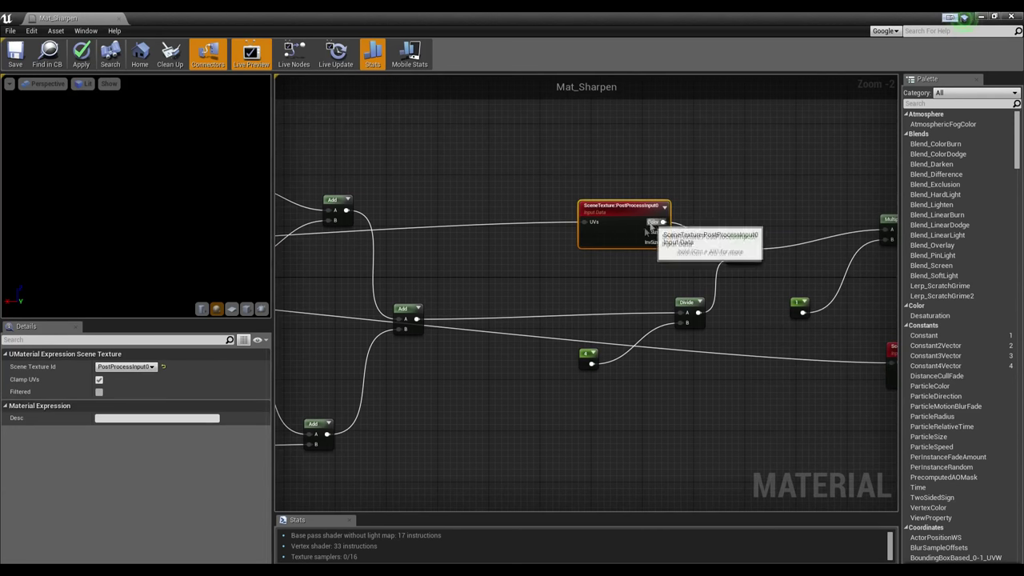
scroll(496, 276, "down", 4)
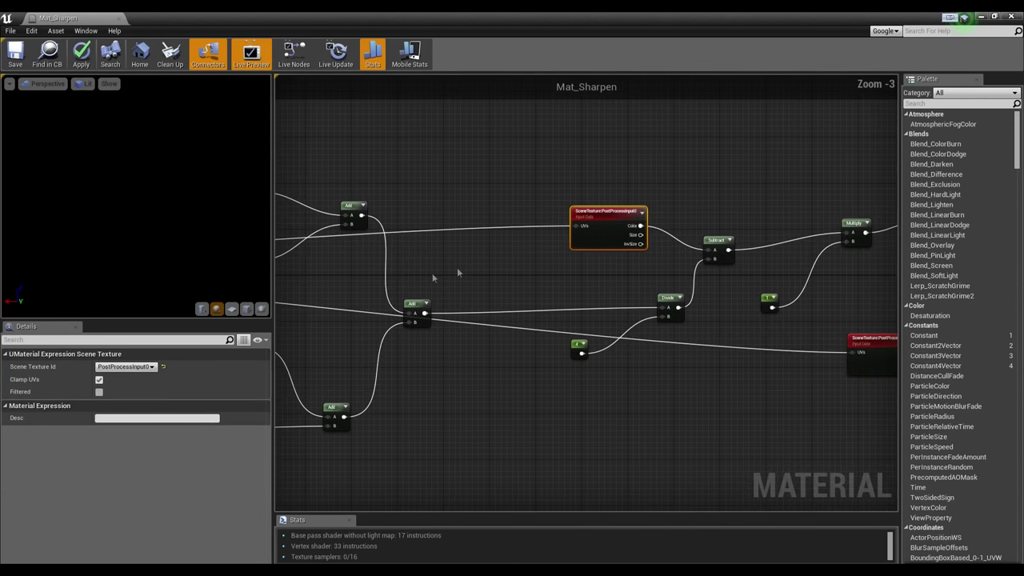
scroll(407, 261, "up", 4)
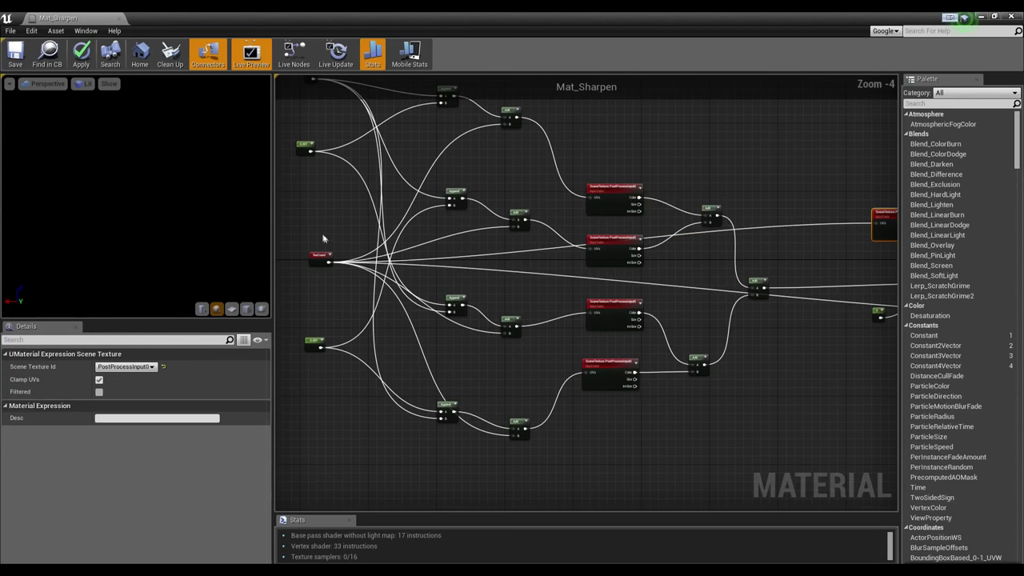
Trace the TexCoord node's connections through the SceneTexture and Add nodes to the Subtract and Desaturation part of the graph
left_click(322, 256)
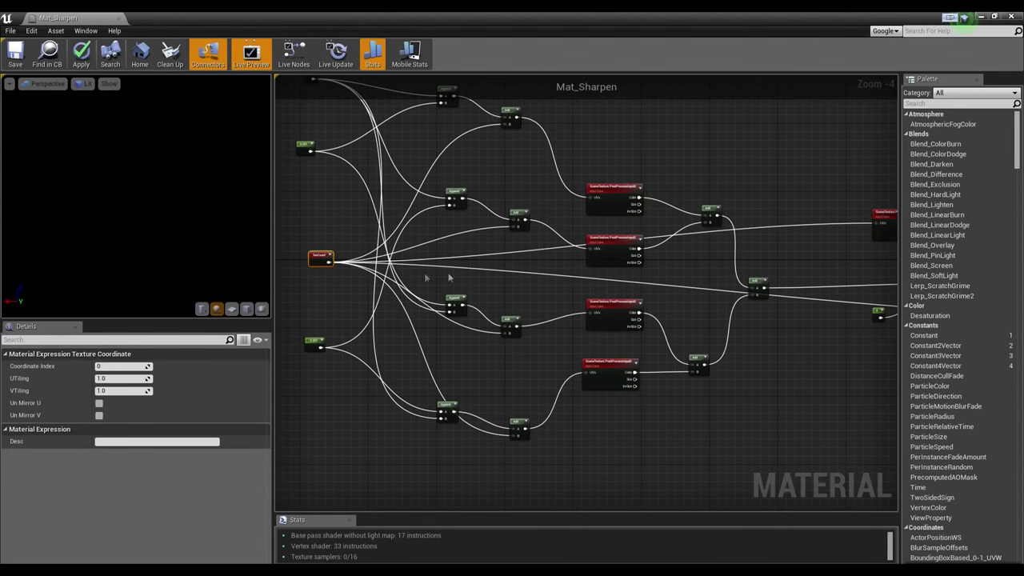
right_click_drag(659, 252, 440, 292)
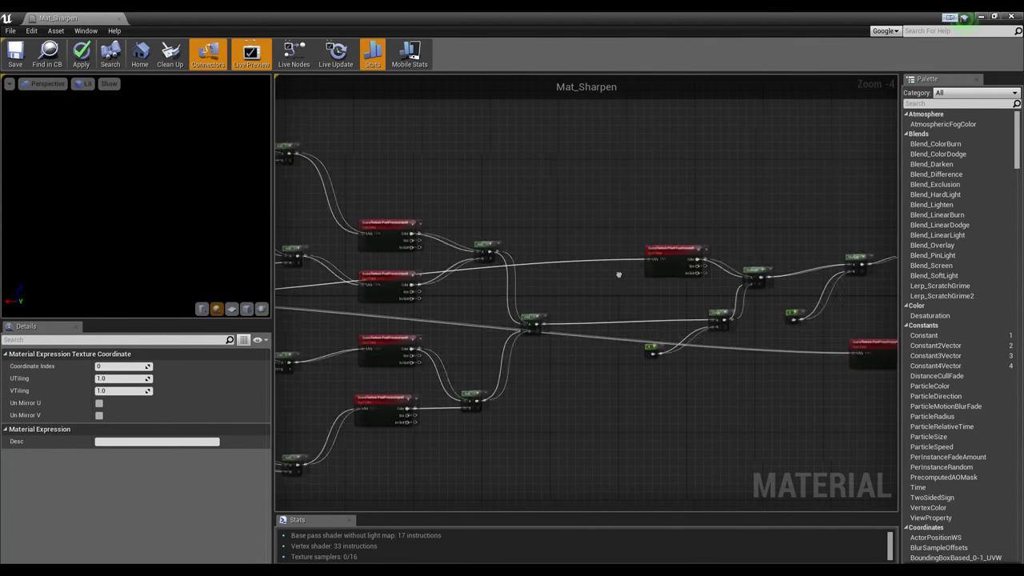
right_click_drag(617, 274, 428, 286)
scroll(480, 284, "up", 1)
right_click(532, 264)
left_click(468, 302)
scroll(500, 303, "up", 1)
right_click_drag(501, 303, 386, 296)
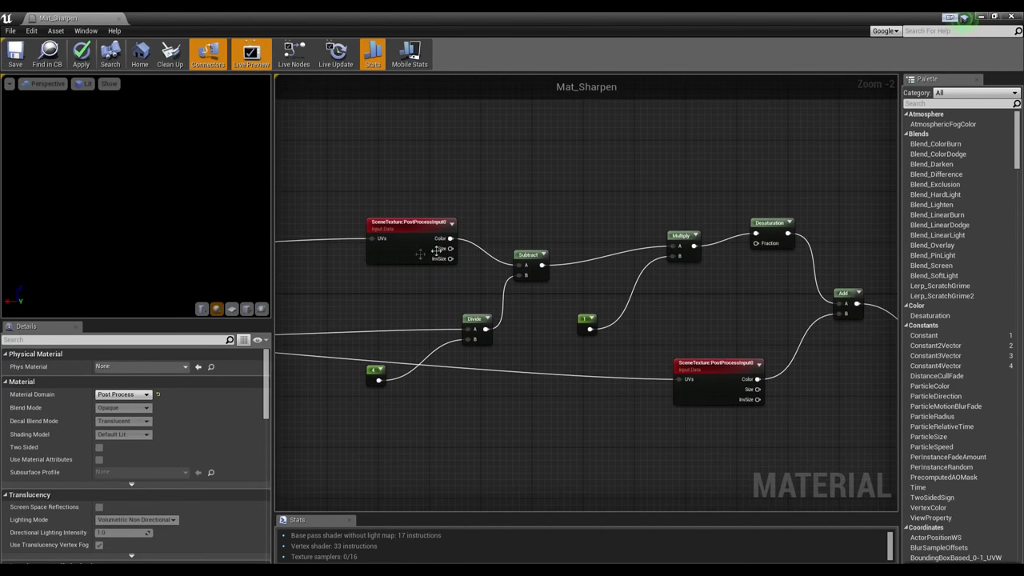
Inspect the Divide node and the constant feeding its B input, including how the combined Add result reaches it
right_click_drag(521, 264, 581, 231)
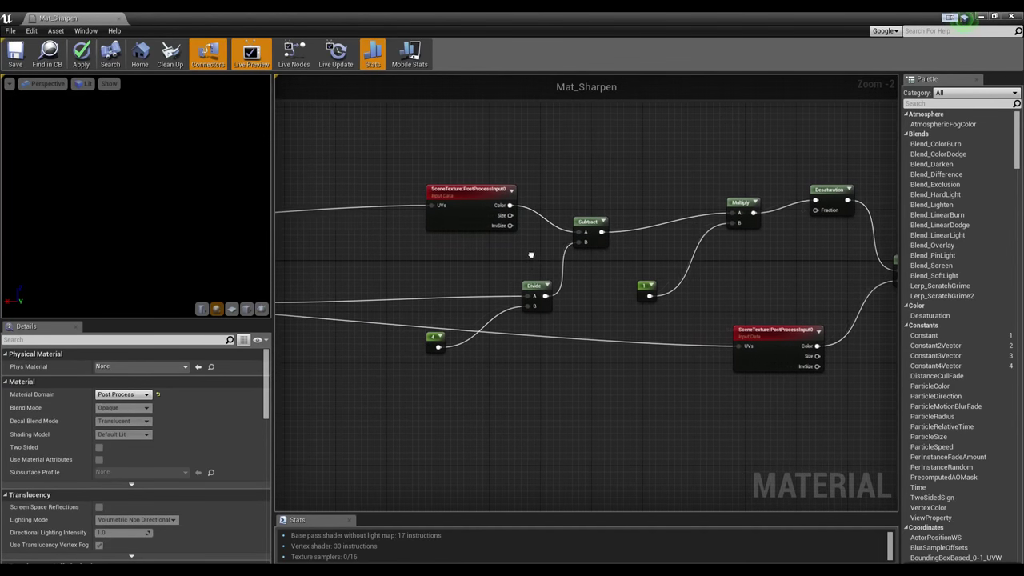
left_click(547, 292)
right_click_drag(547, 292, 617, 286)
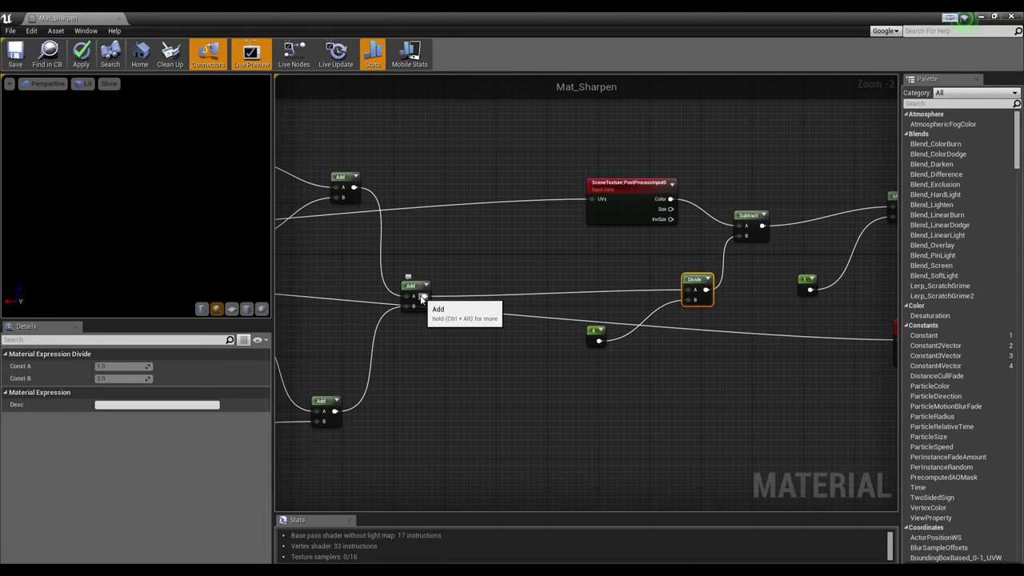
right_click_drag(416, 295, 453, 306)
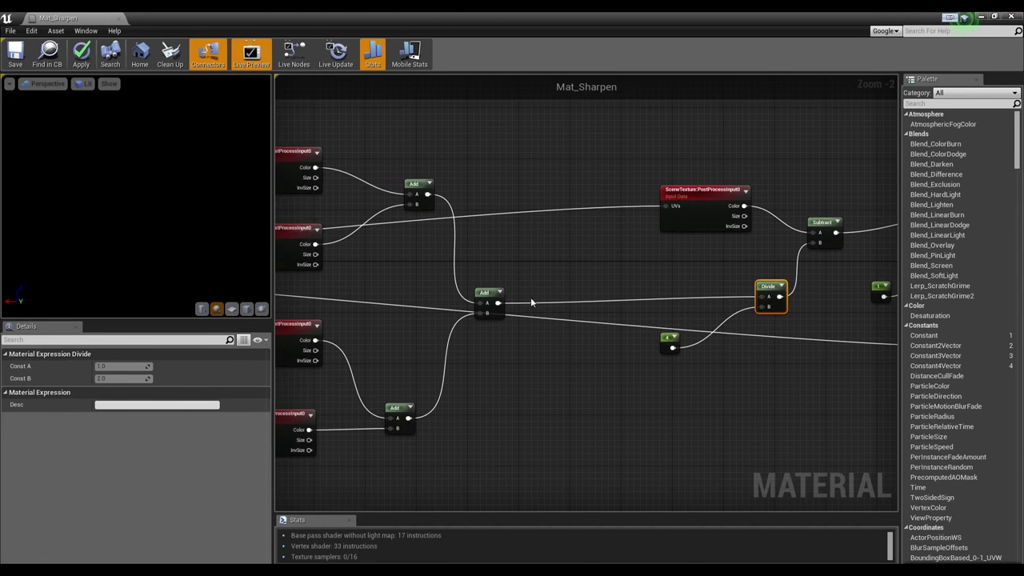
scroll(531, 297, "down", 3)
scroll(472, 313, "up", 2)
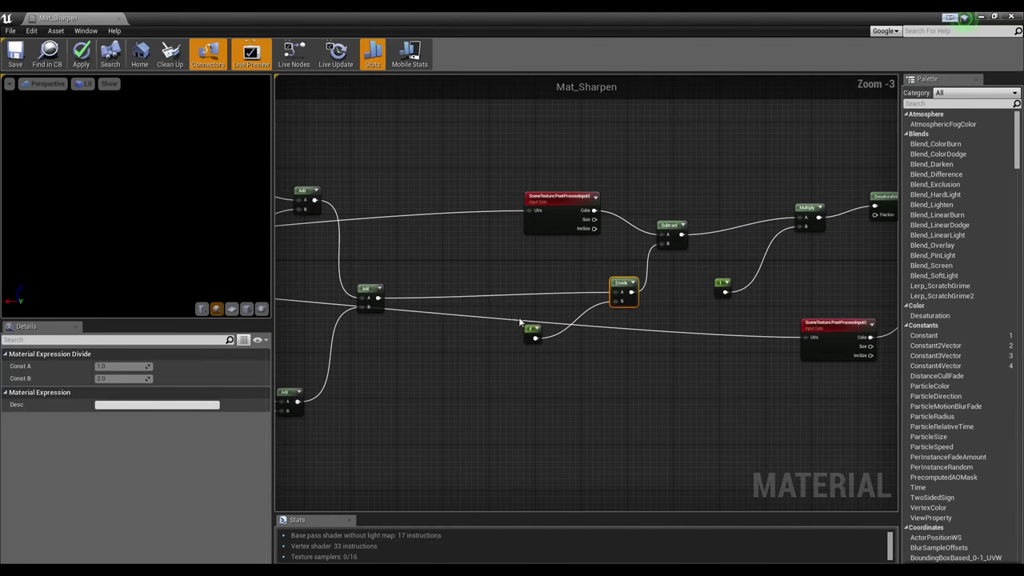
left_click(531, 329)
right_click_drag(598, 330, 410, 362)
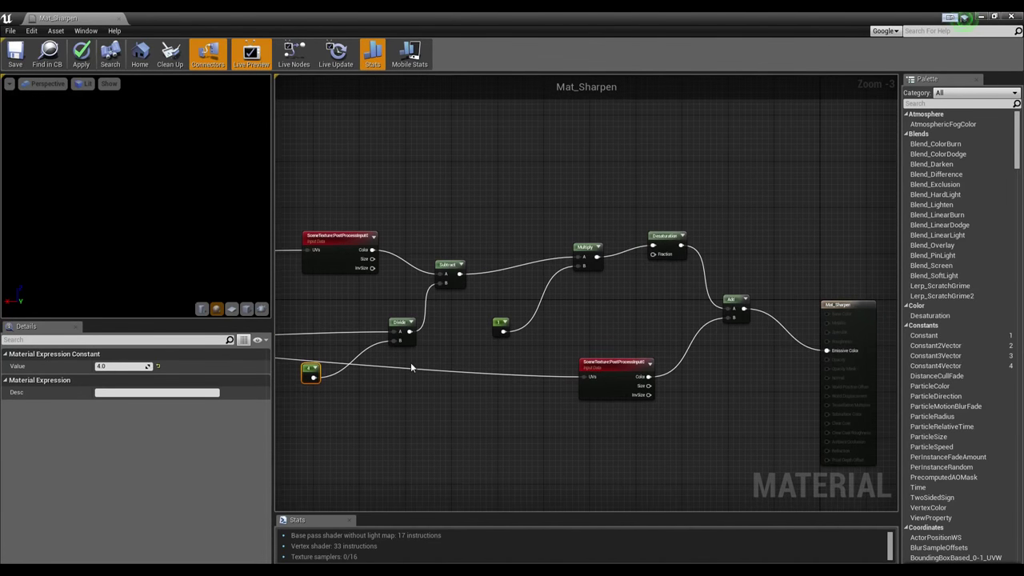
Examine how Subtract, Multiply and Desaturation combine with the last SceneTexture node in the final Add feeding Emissive Color
left_click(411, 362)
scroll(392, 348, "up", 1)
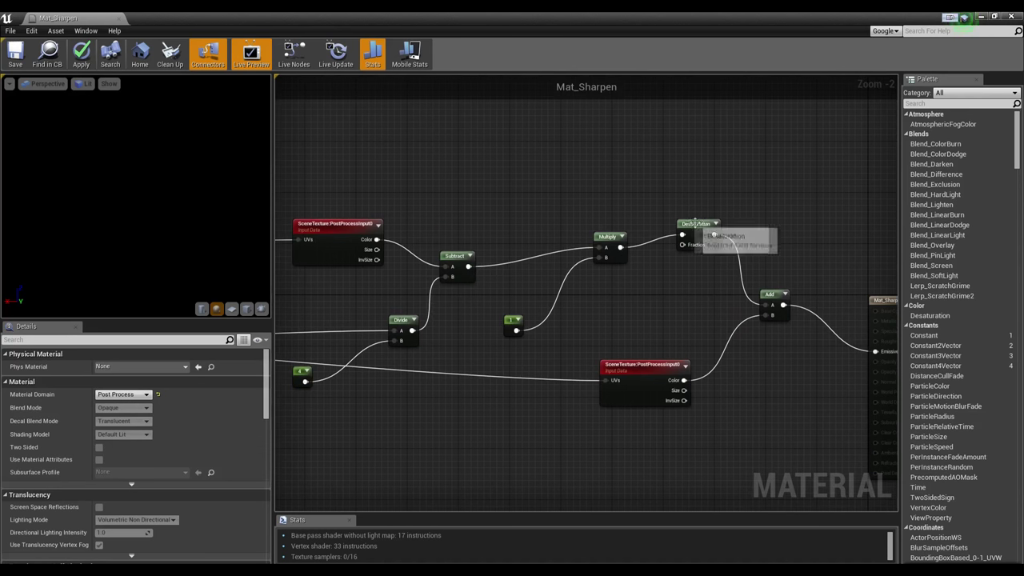
right_click_drag(696, 221, 617, 194)
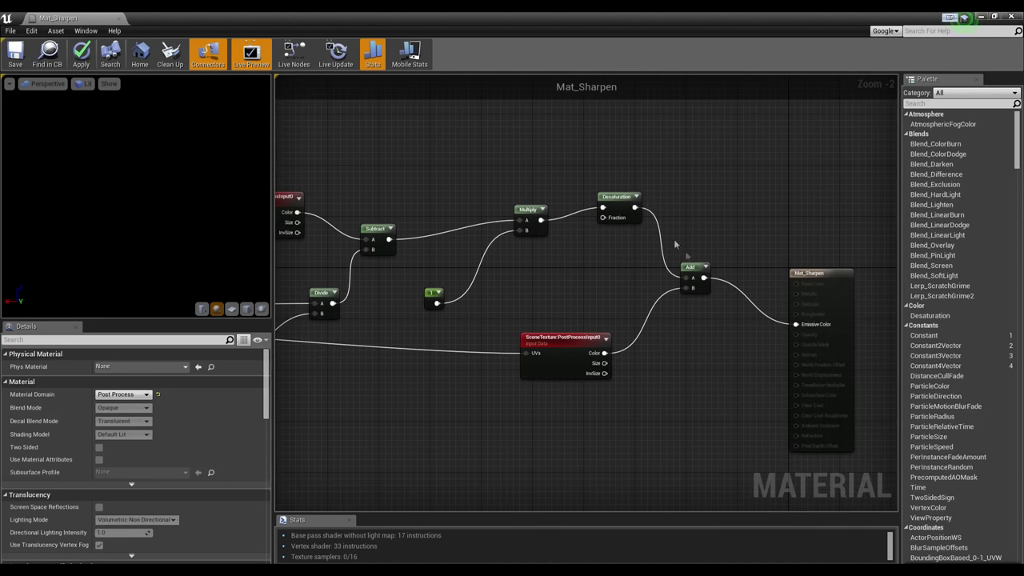
right_click_drag(571, 330, 660, 311)
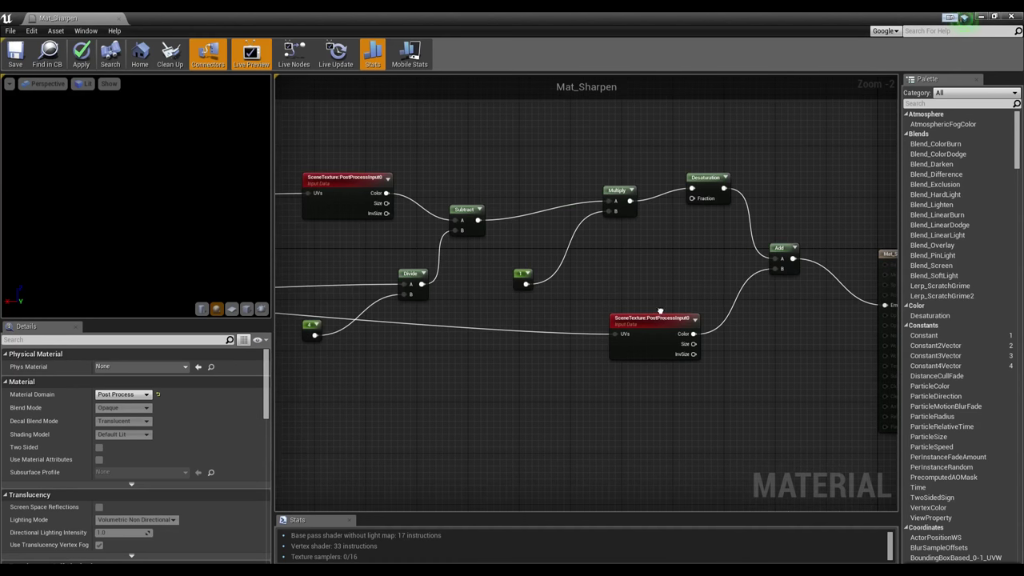
right_click_drag(604, 328, 531, 318)
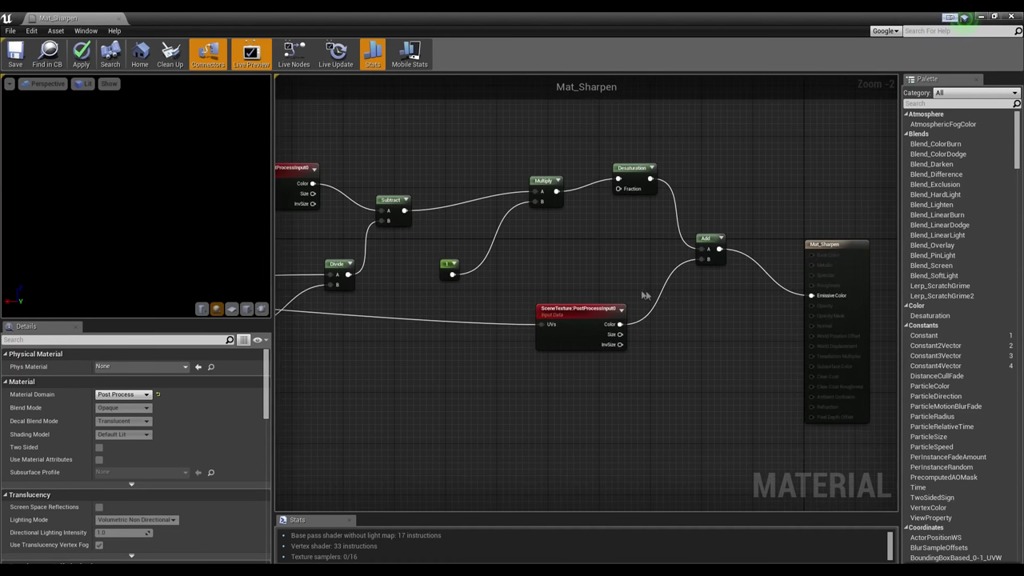
right_click_drag(645, 295, 539, 285)
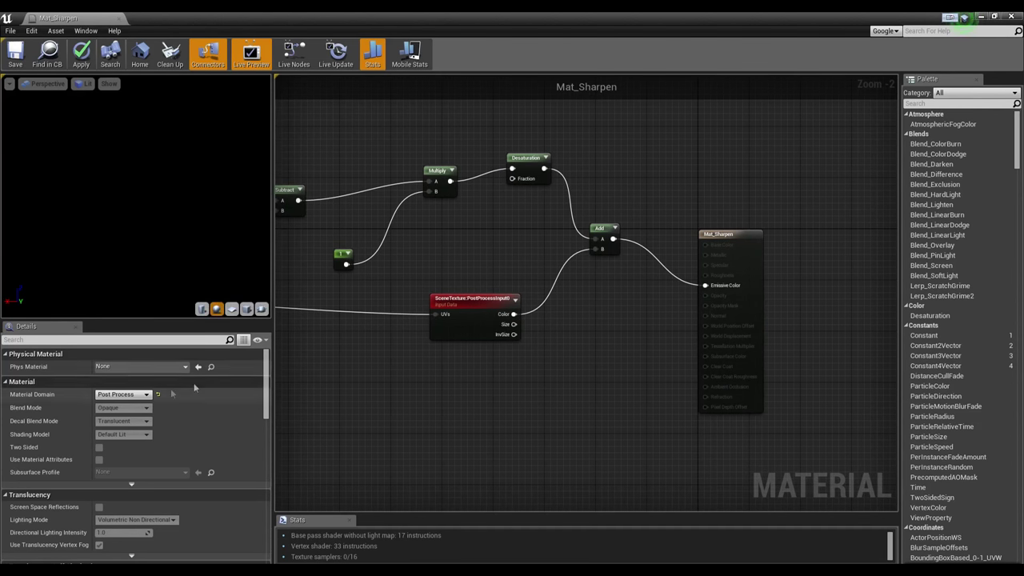
Check that Material Domain is set to Post Process, apply the Mat_Sharpen changes and close the material editor
left_click(120, 394)
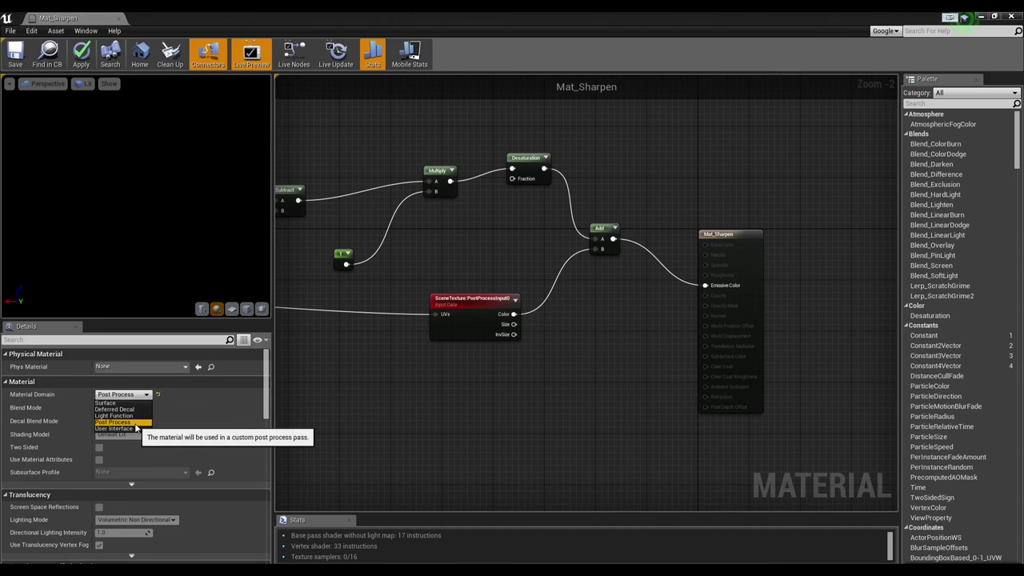
left_click(407, 436)
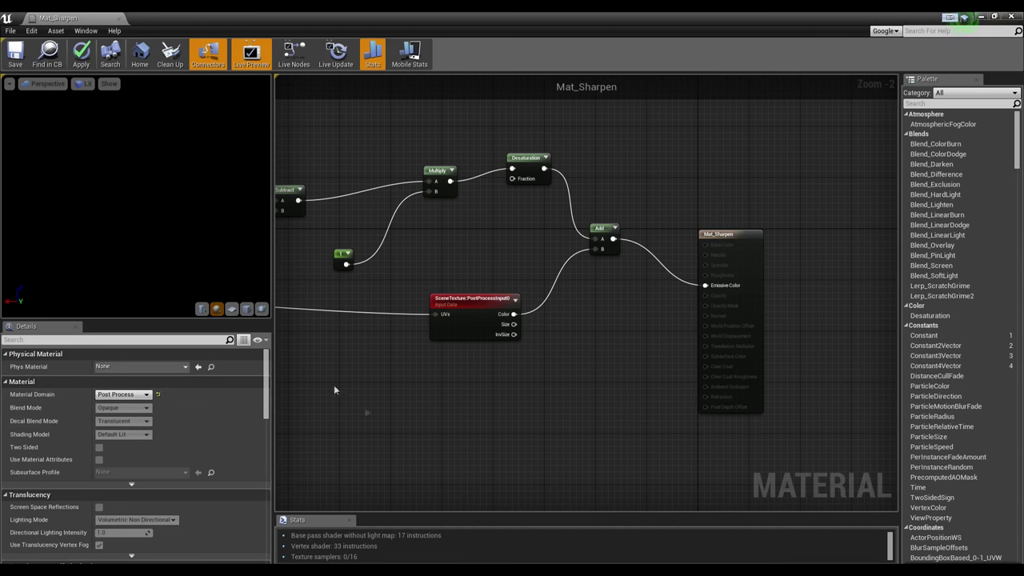
left_click(83, 54)
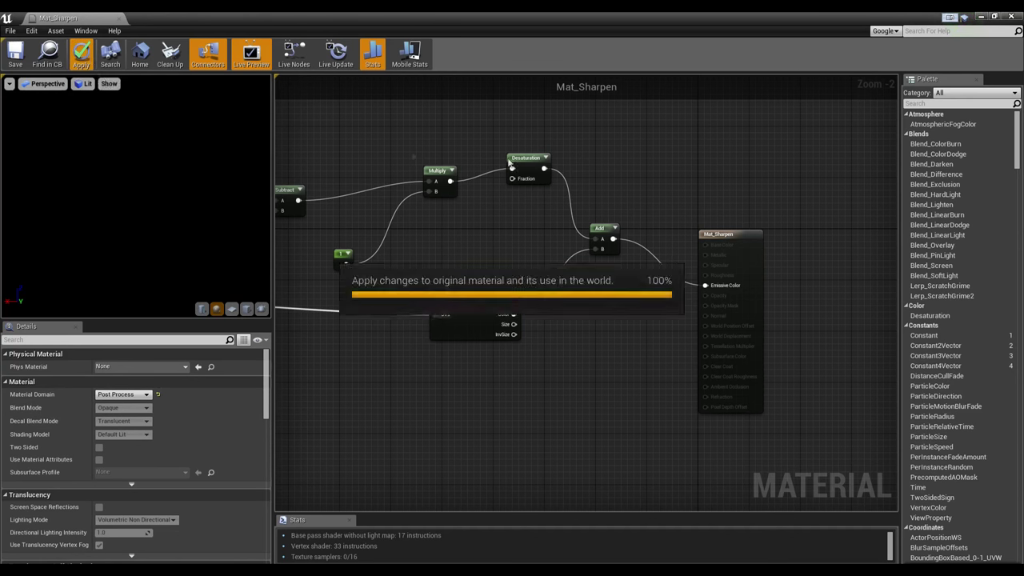
left_click(1009, 16)
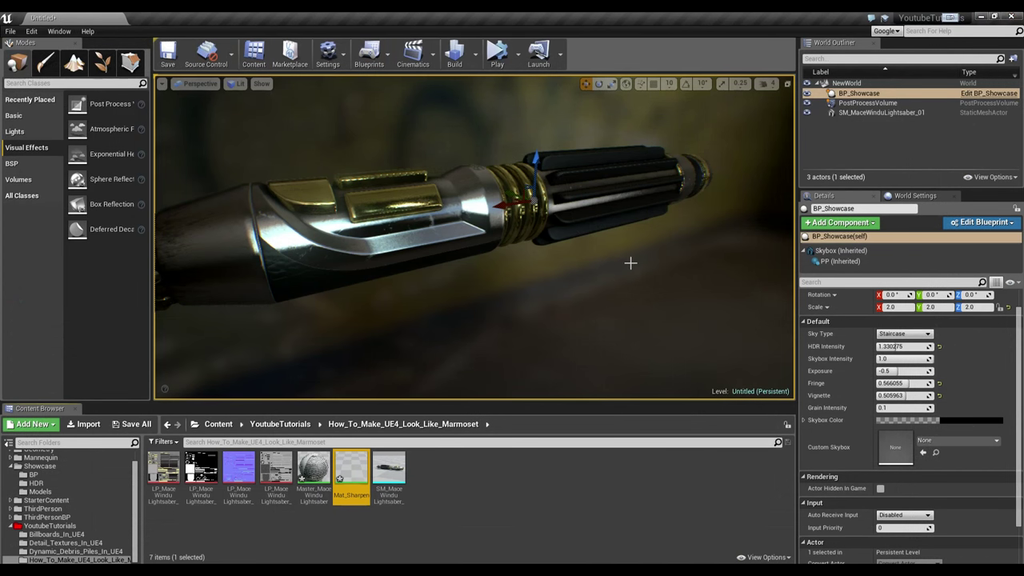
Add an asset reference to the PostProcessVolume's Blendables array and assign Mat_Sharpen to it
left_click(868, 103)
scroll(843, 301, "down", 3)
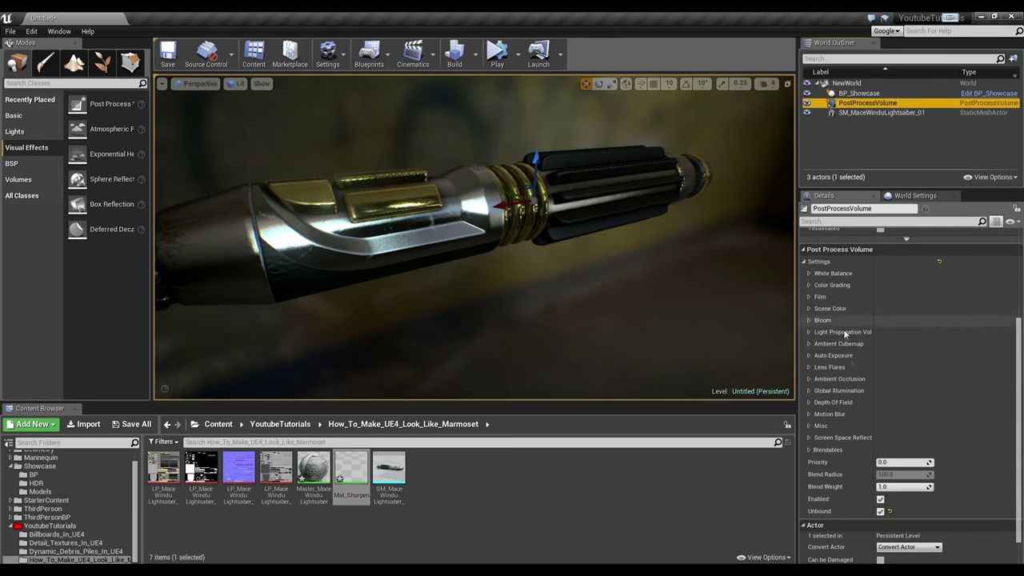
left_click(810, 449)
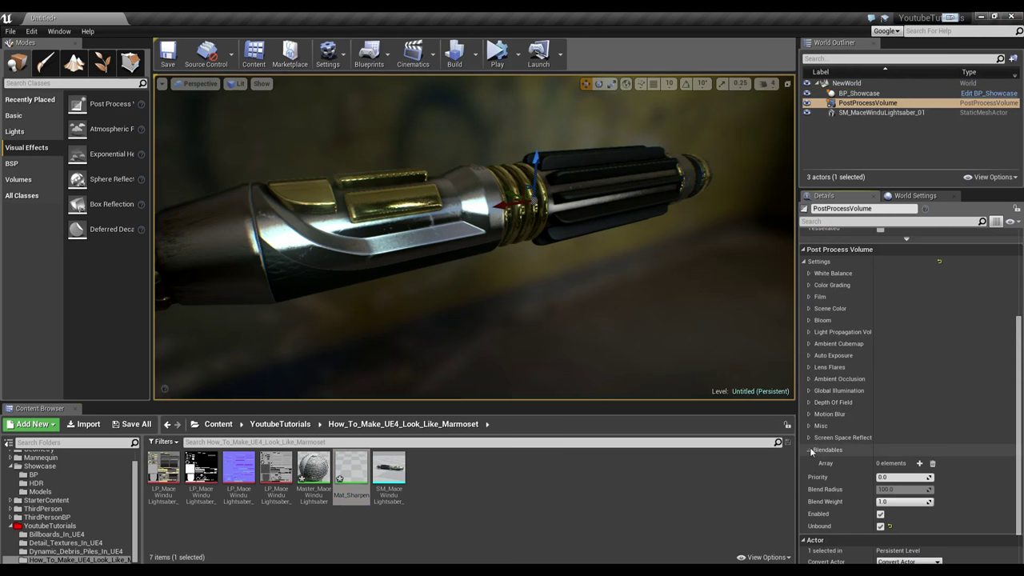
left_click(921, 464)
left_click(896, 477)
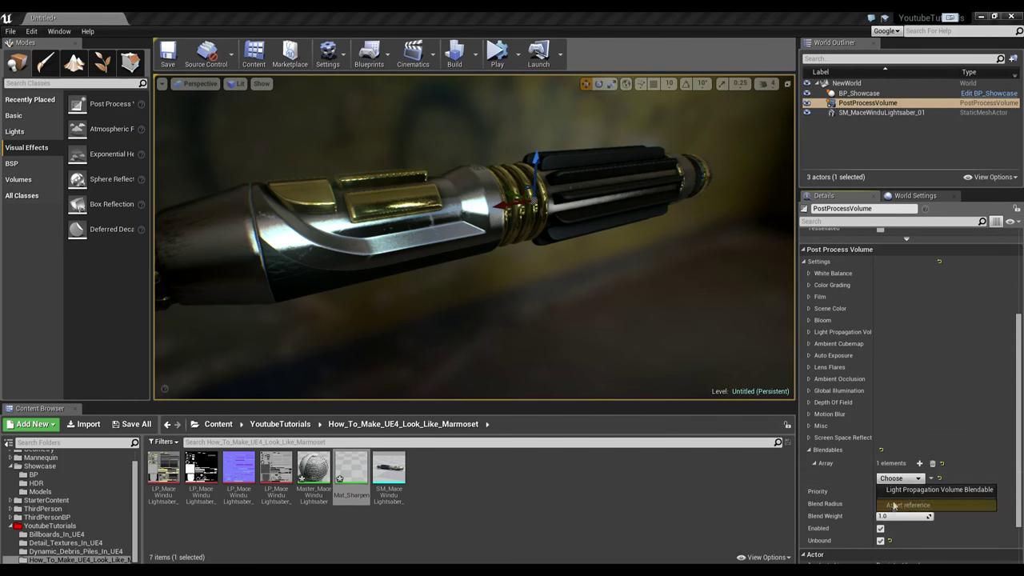
left_click(893, 505)
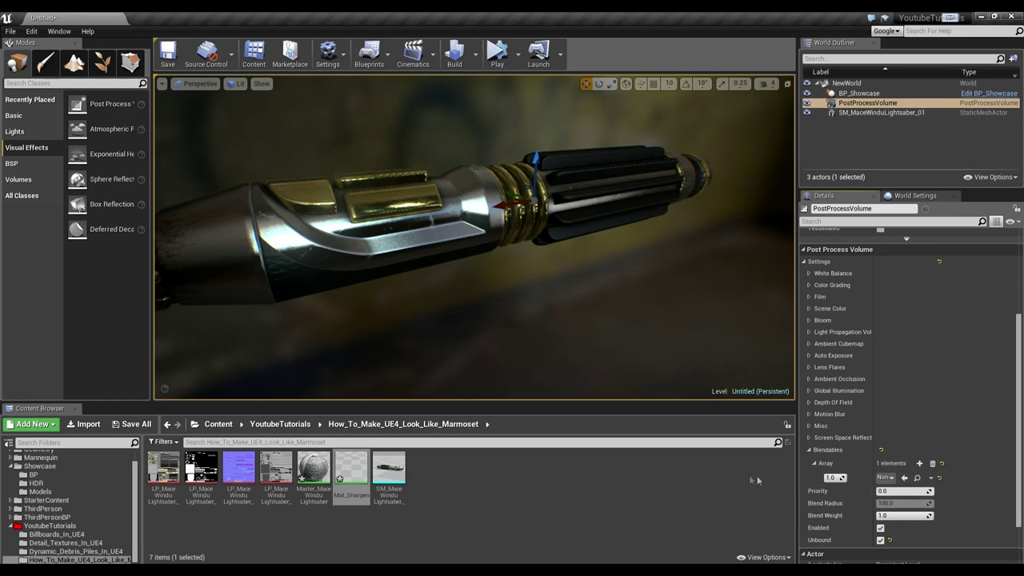
left_click(351, 471)
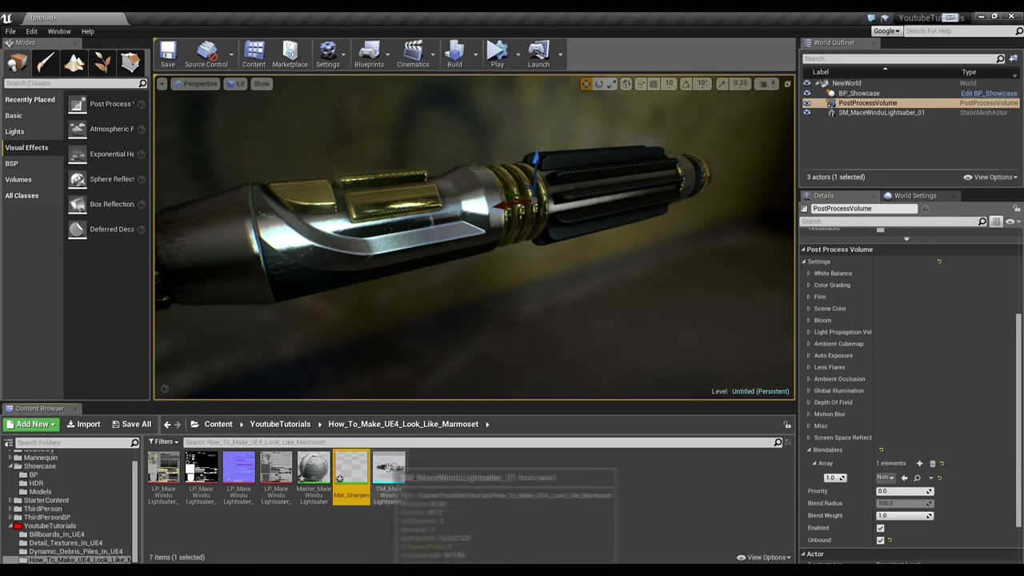
left_click(905, 479)
right_click_drag(608, 352, 608, 303)
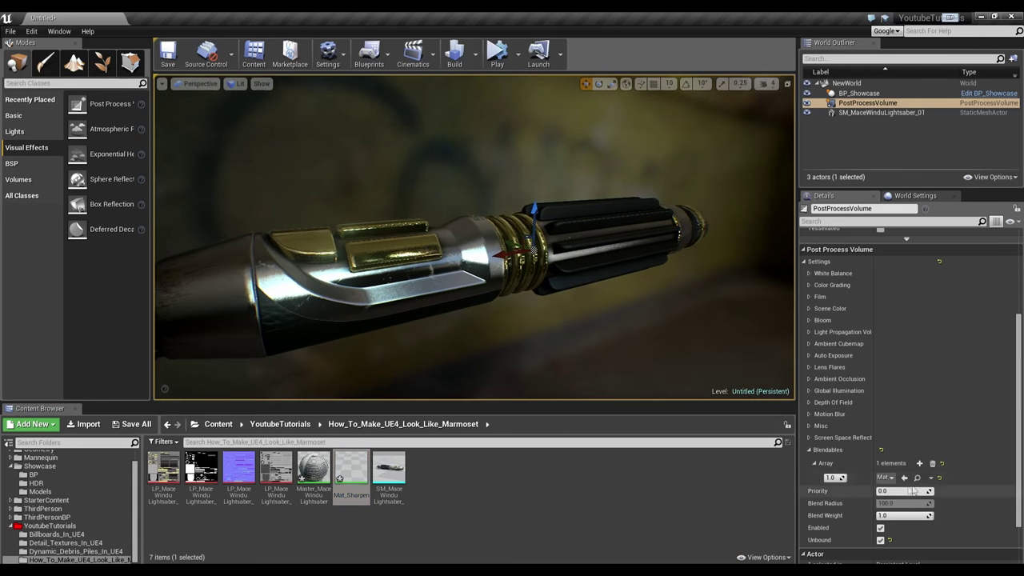
Empty the Blendables array to compare the unsharpened look, and re-add an asset reference for Mat_Sharpen
left_click(932, 464)
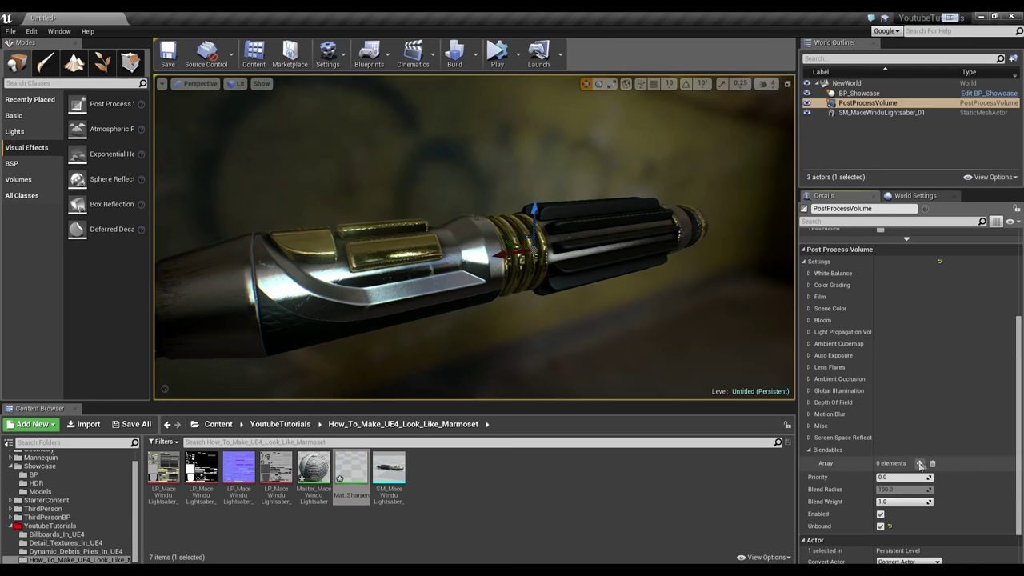
left_click(919, 463)
left_click(896, 477)
left_click(908, 505)
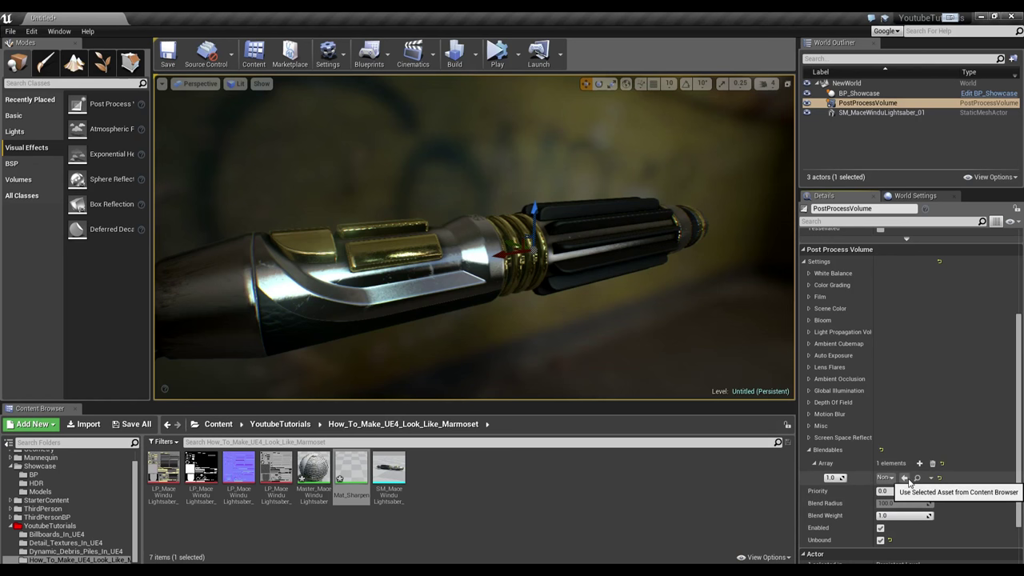
Examine the sharpened lightsaber from several angles in the viewport
right_click_drag(573, 318, 544, 288)
left_click_drag(648, 327, 581, 321, "alt")
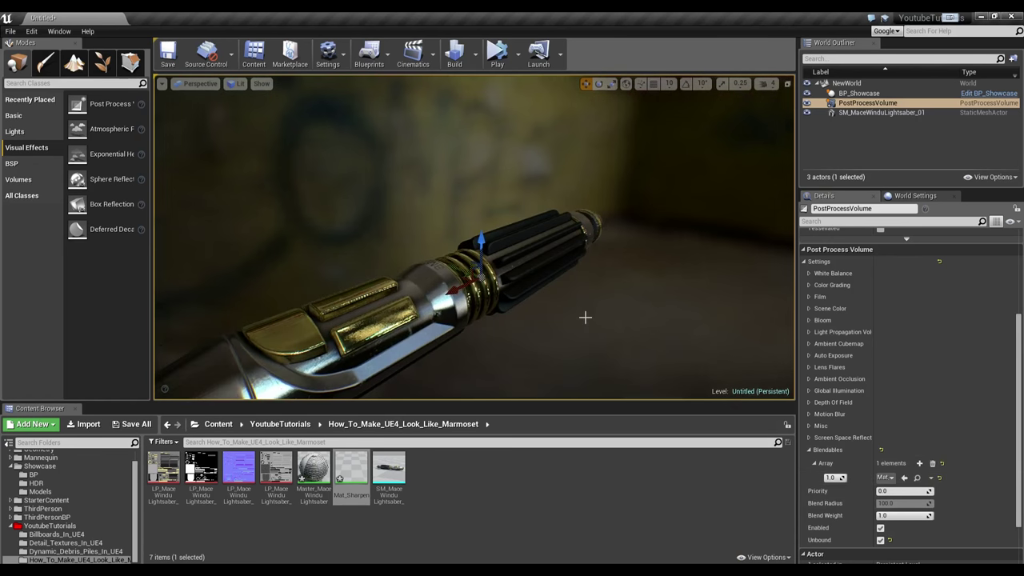
left_click(532, 311)
left_click_drag(530, 312, 424, 284, "alt")
right_click_drag(474, 272, 496, 272)
left_click_drag(428, 302, 538, 311, "alt")
Rotate the lightsaber mesh freehand by about -37° around its long axis, deselect it and view it from the other end
left_click(551, 289)
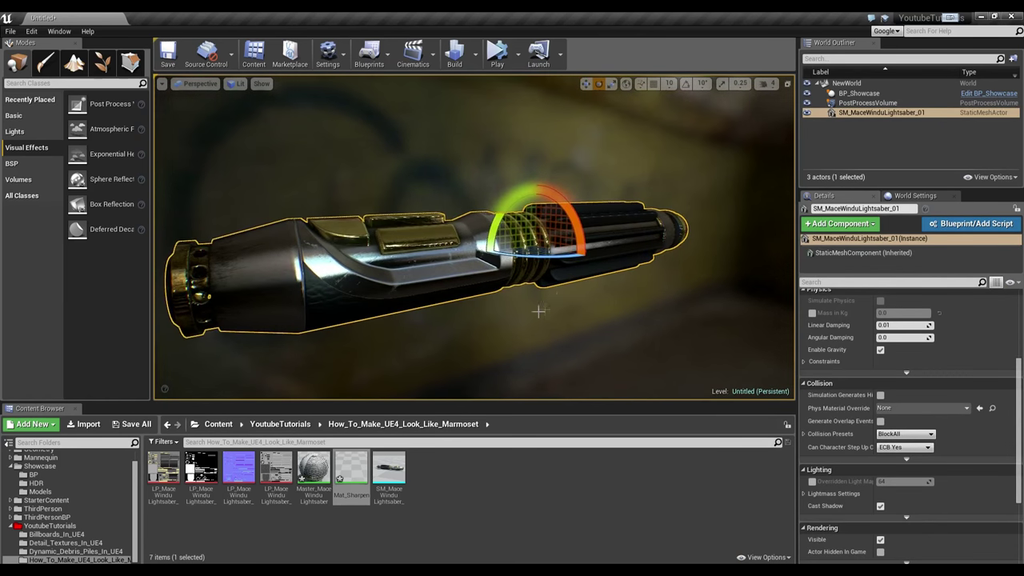
left_click_drag(573, 222, 564, 233)
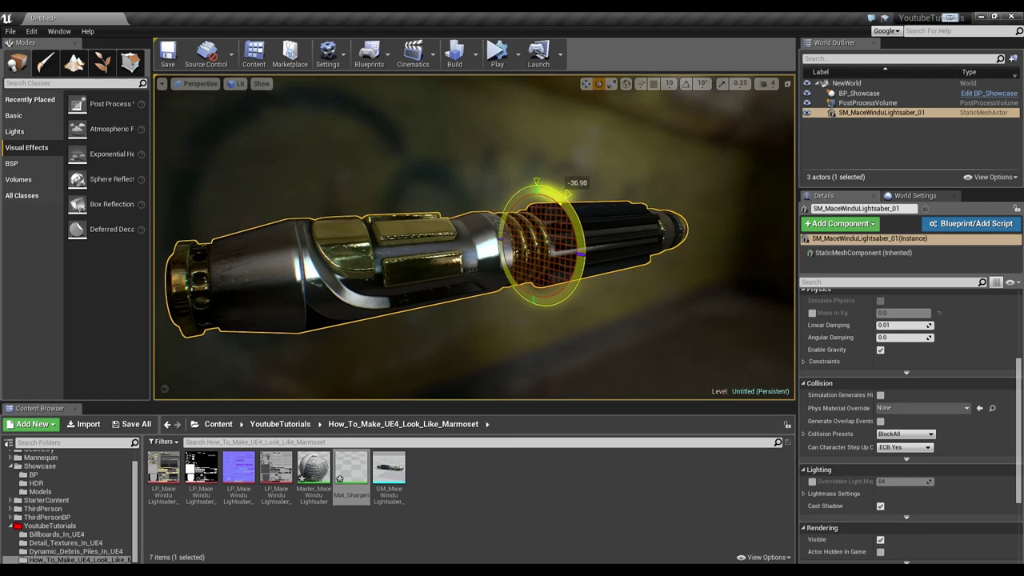
key("Escape")
left_click_drag(569, 233, 410, 268, "alt")
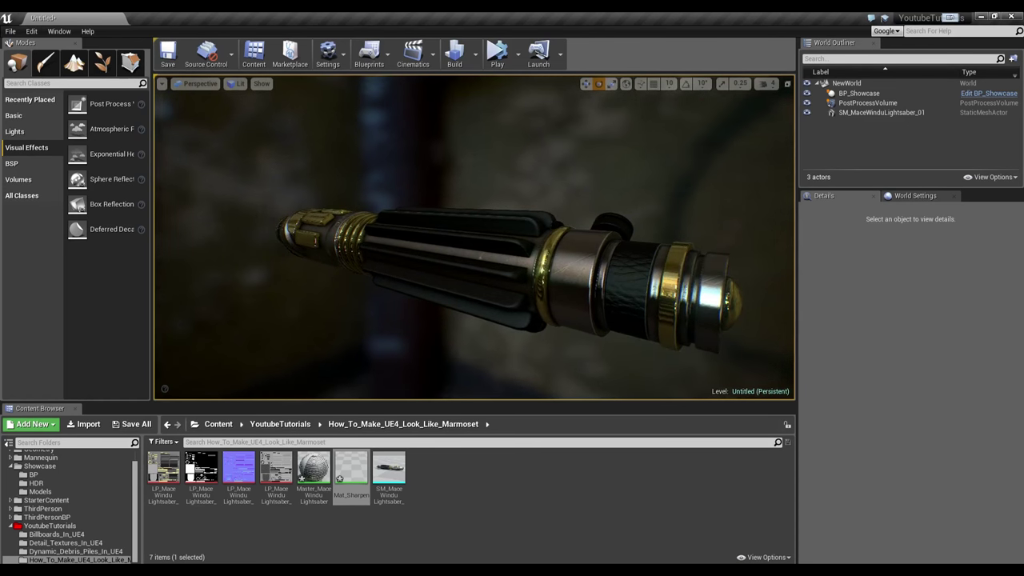
left_click_drag(475, 248, 459, 262, "alt")
Reset the X rotation of SM_MaceWinduLightsaber_01 to 0°
left_click(427, 260)
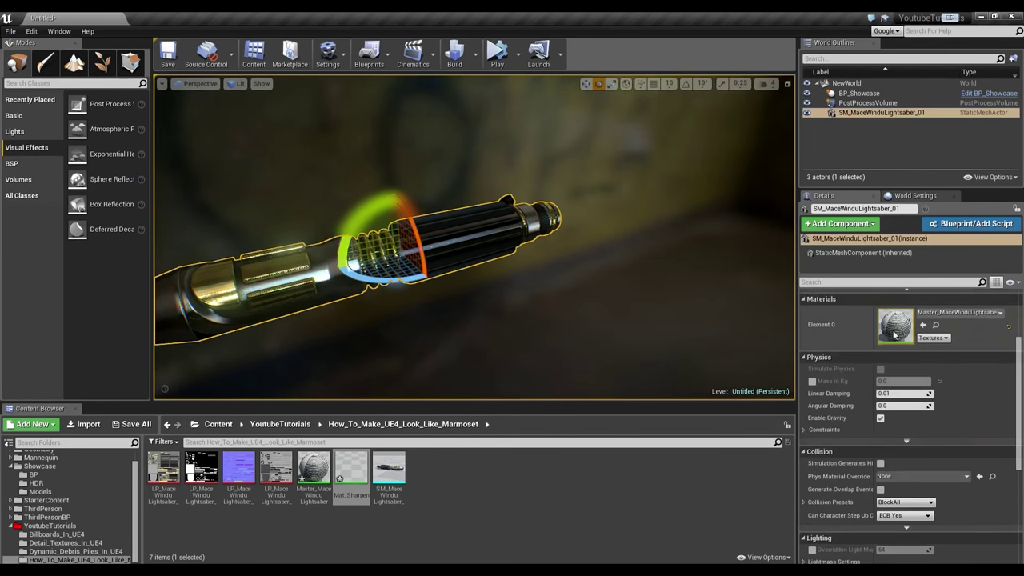
left_click(896, 319)
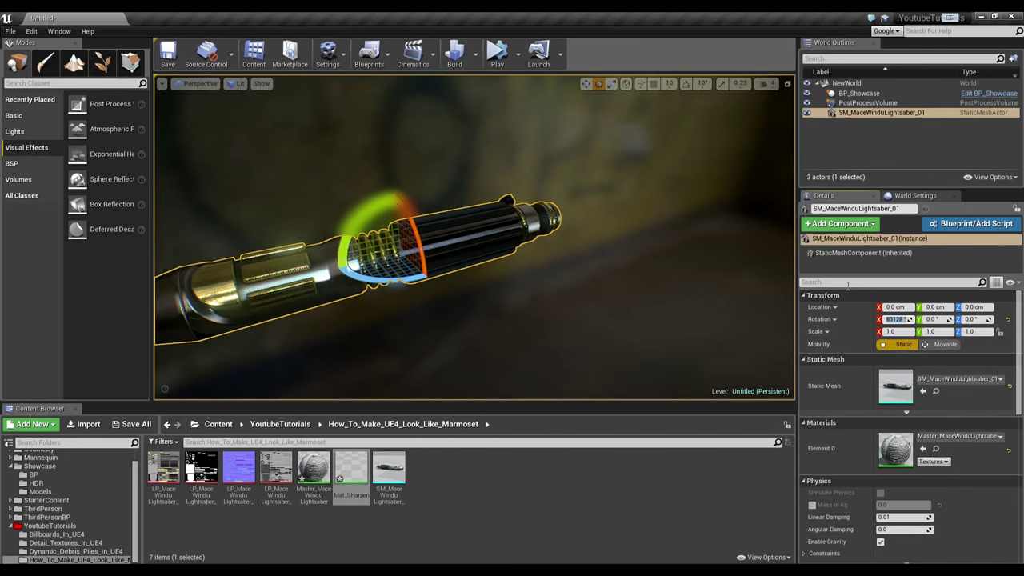
type("0")
key("Tab")
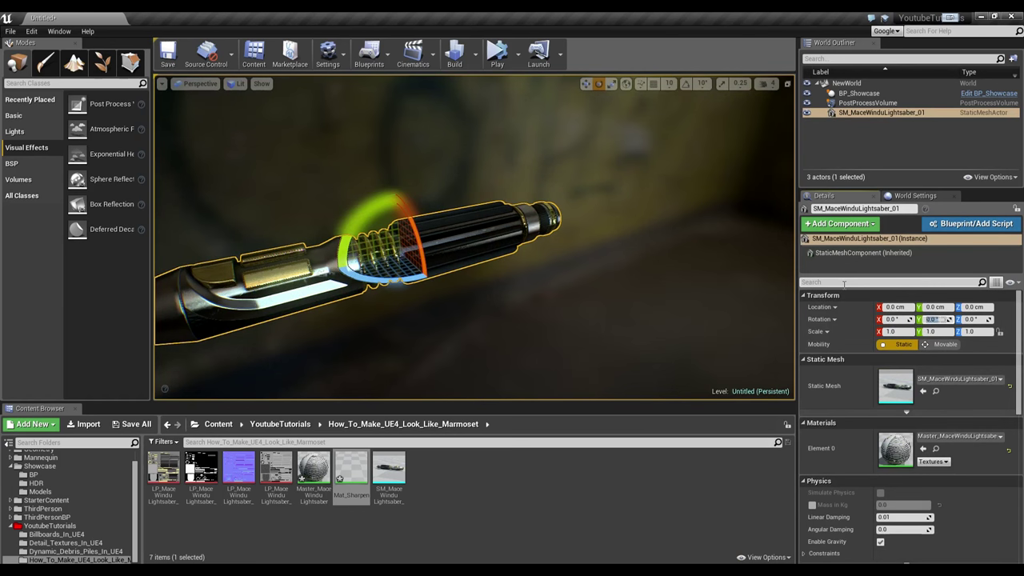
Undo a trial freehand rotation of the lightsaber and set its Z rotation to 180°
left_click_drag(376, 281, 440, 281)
key("ctrl+z")
left_click(983, 319)
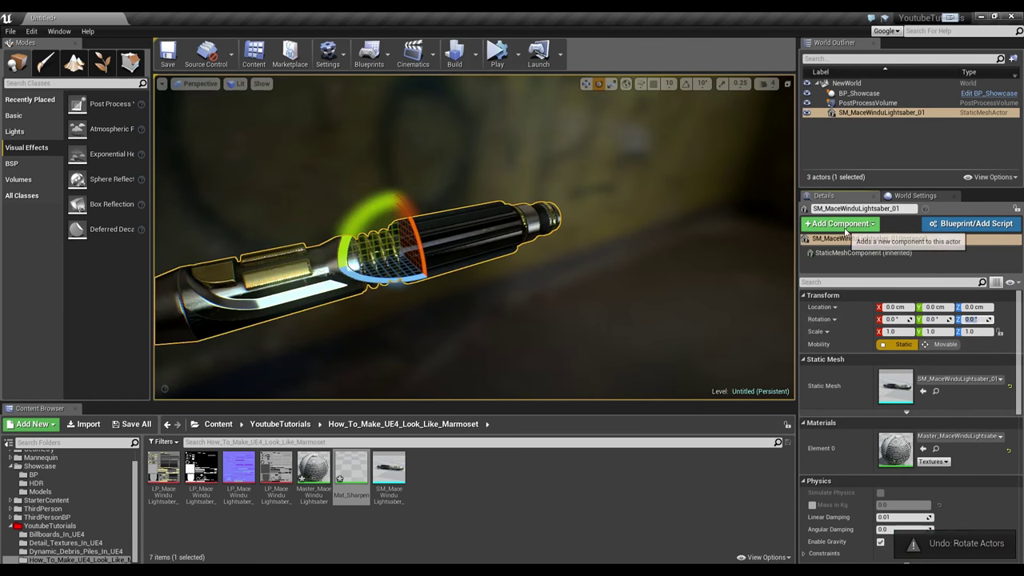
type("180")
key("Return")
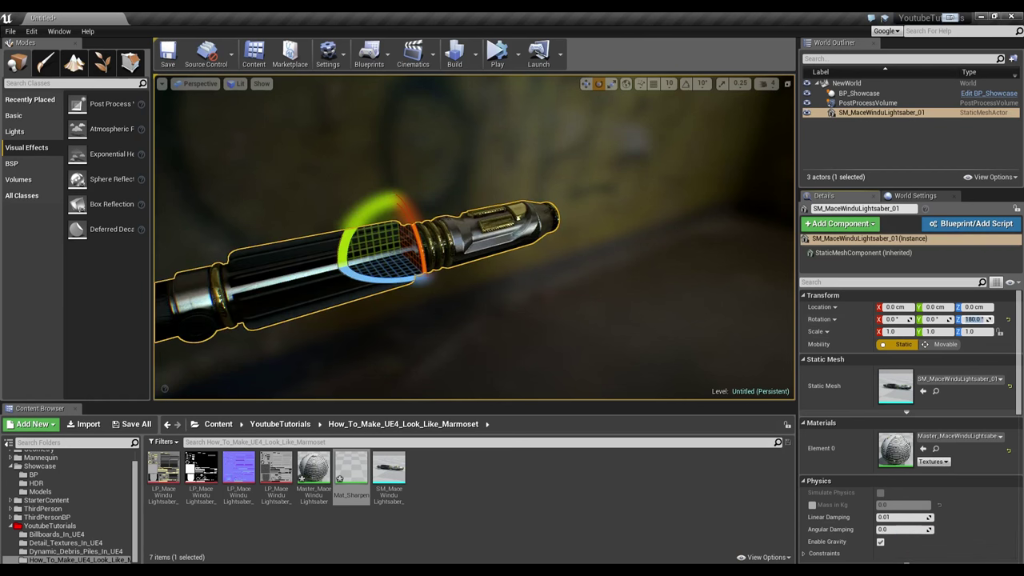
Rotate the lightsaber freehand around its long axis, deselect it and frame it from its pommel end
right_click_drag(576, 256, 692, 255)
mouse_move(391, 270)
right_mouse_down()
mouse_move(432, 249)
mouse_move(400, 257)
mouse_move(408, 244)
mouse_move(390, 254)
mouse_move(392, 270)
right_mouse_up()
key("Escape")
left_click(392, 270)
left_click_drag(527, 214, 557, 232)
key("Escape")
right_click_drag(489, 276, 469, 253)
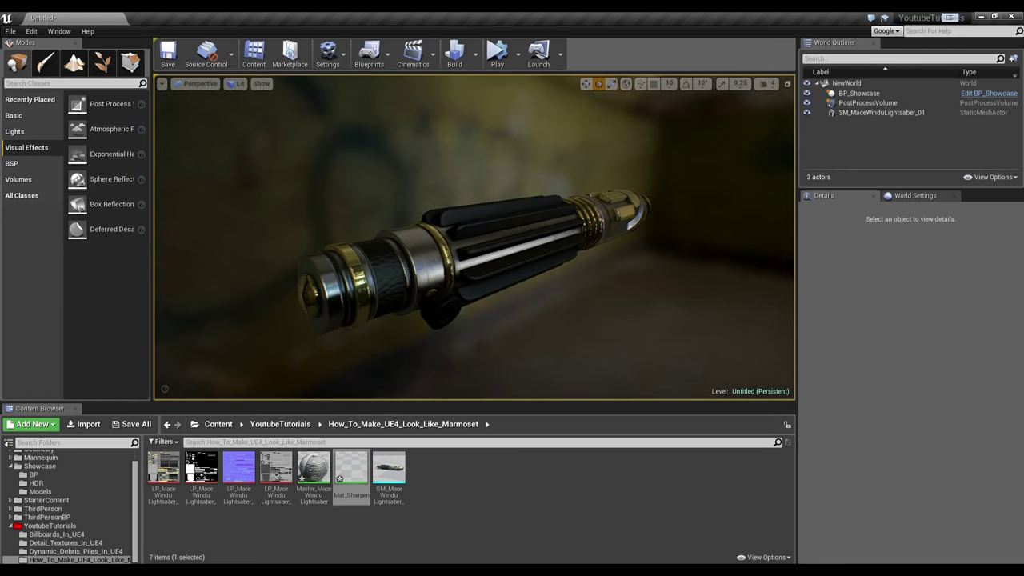
Switch the viewport to immersive mode and frame the whole lightsaber from its pommel end
left_click(161, 83)
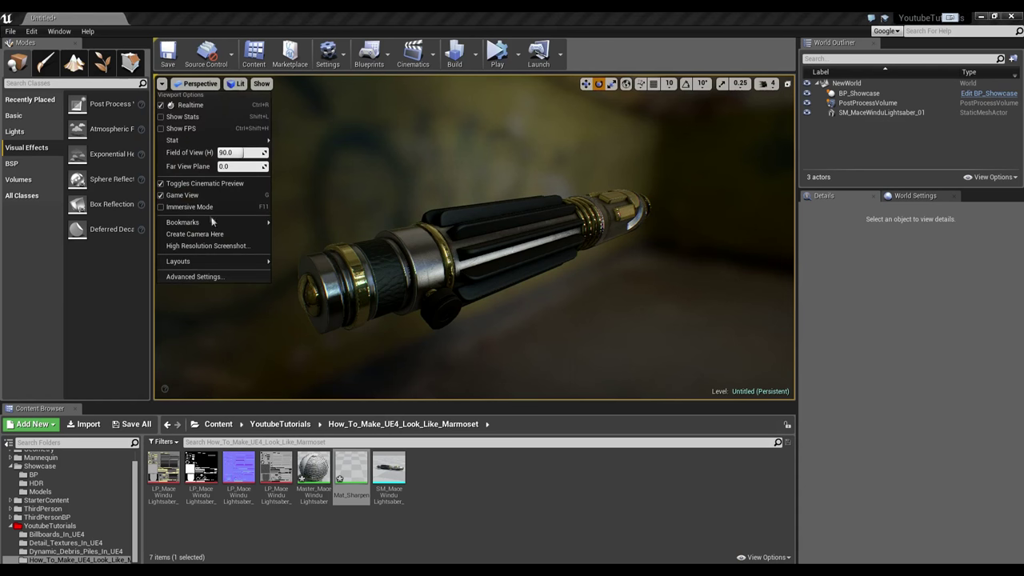
mouse_move(215, 226)
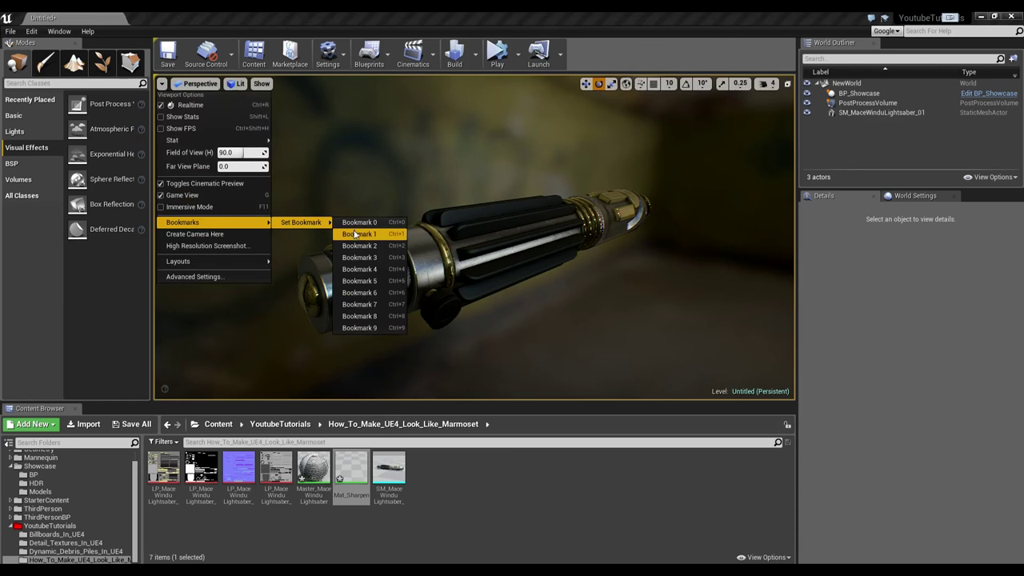
left_click_drag(457, 231, 461, 234, "alt")
right_click_drag(461, 233, 482, 250)
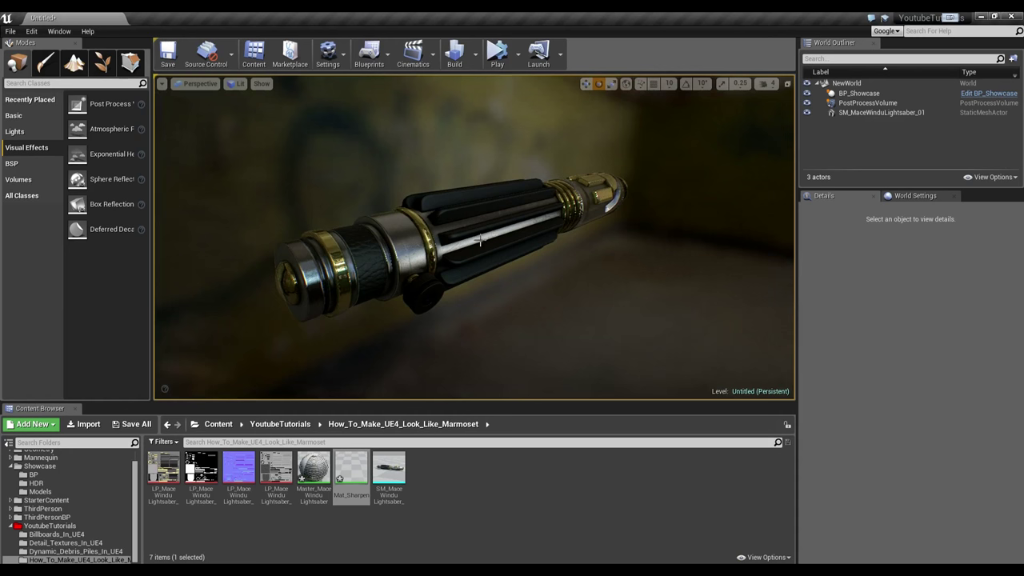
key("F11")
right_click_drag(427, 225, 472, 231)
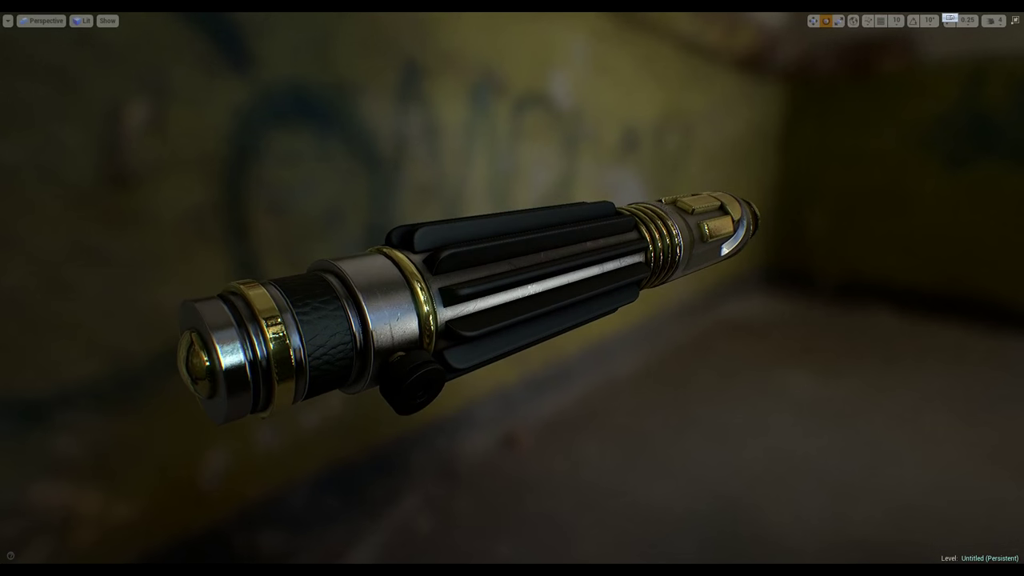
Save the current pommel-end camera view as Bookmark 0
left_click(7, 20)
mouse_move(61, 164)
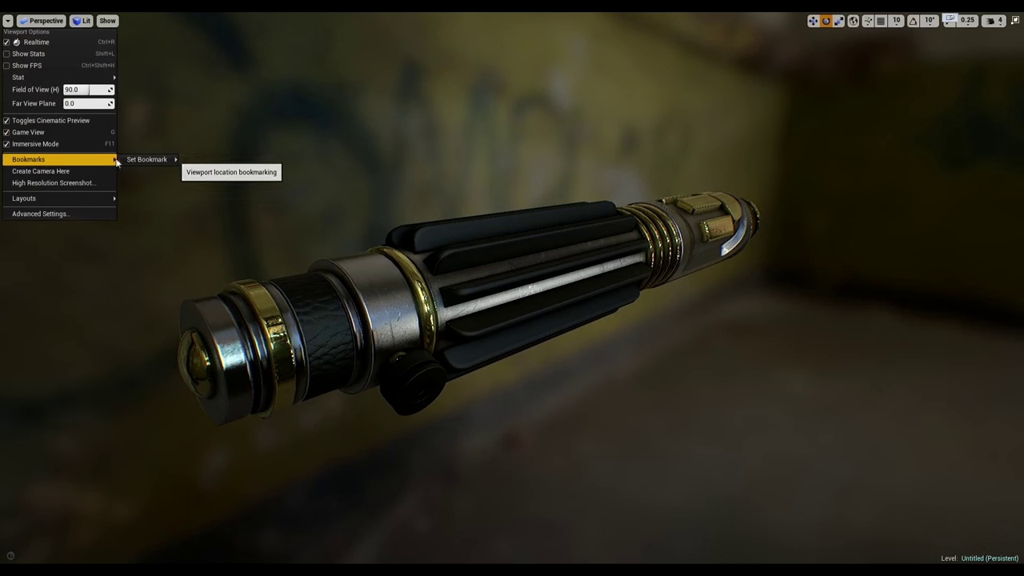
mouse_move(138, 160)
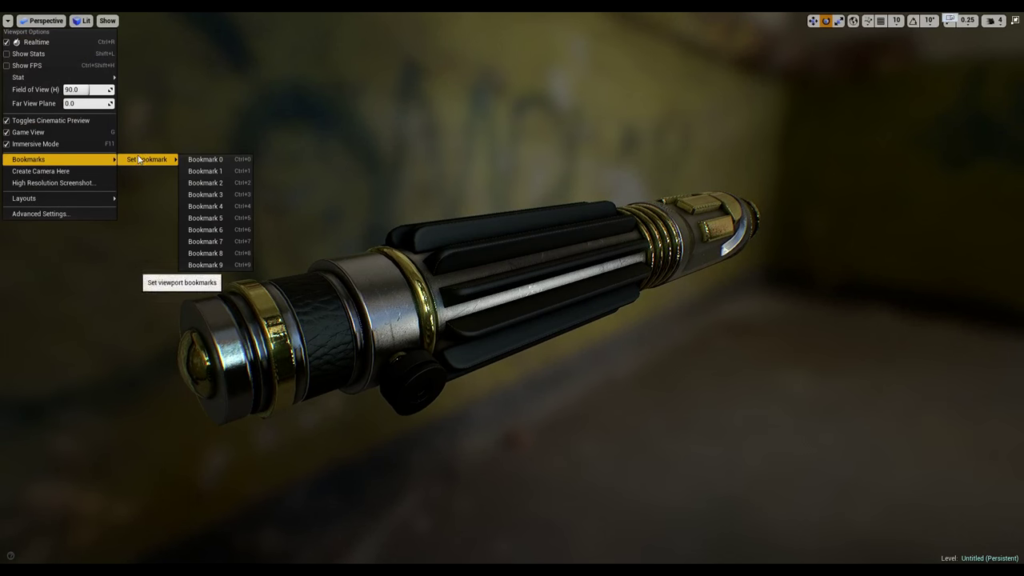
left_click(211, 159)
Move the camera round to the lightsaber's opposite end and test jumping back to Bookmark 0
right_click_drag(204, 197, 88, 260)
right_click_drag(189, 173, 188, 173)
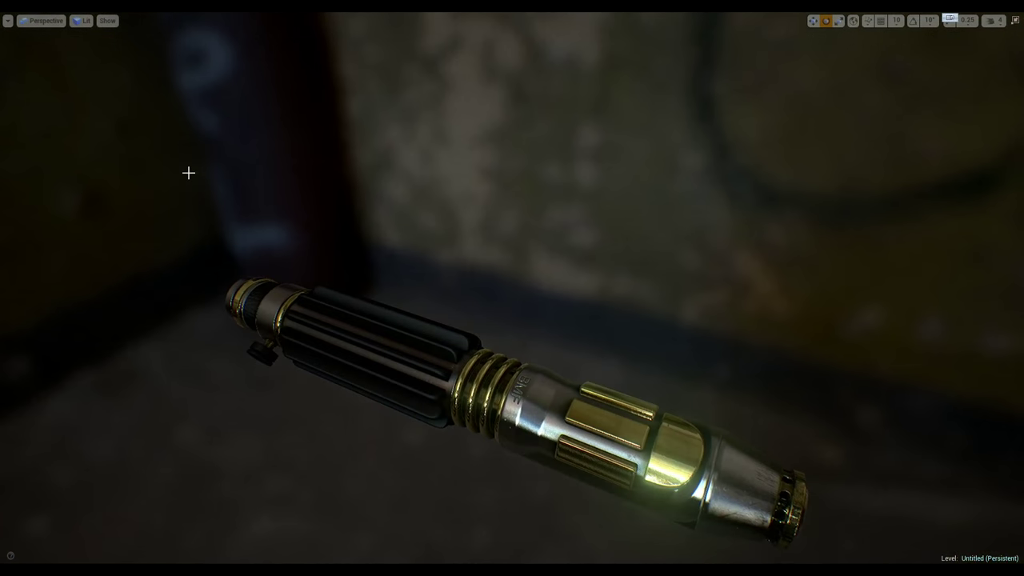
left_click(8, 20)
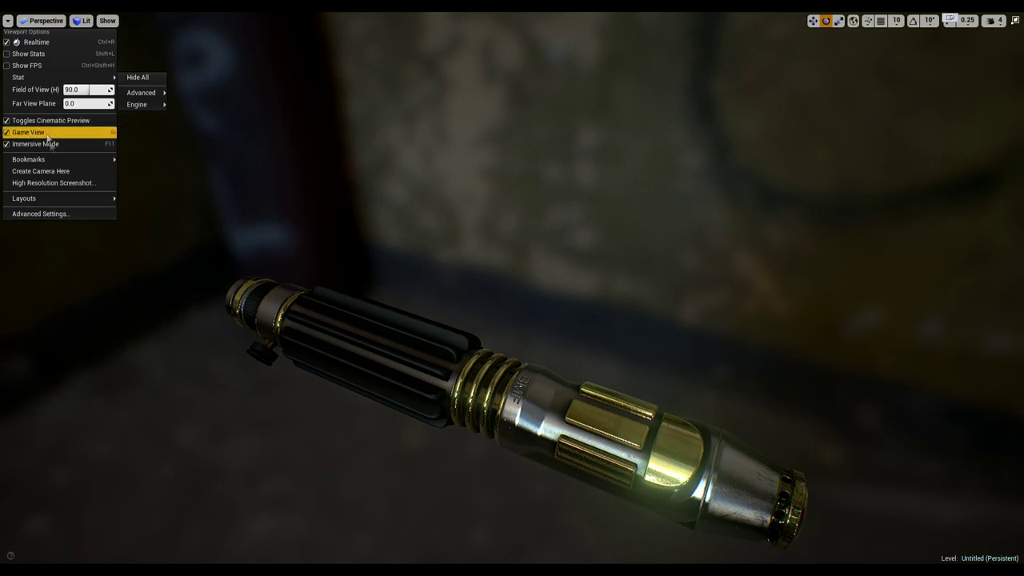
mouse_move(64, 159)
left_click(145, 168)
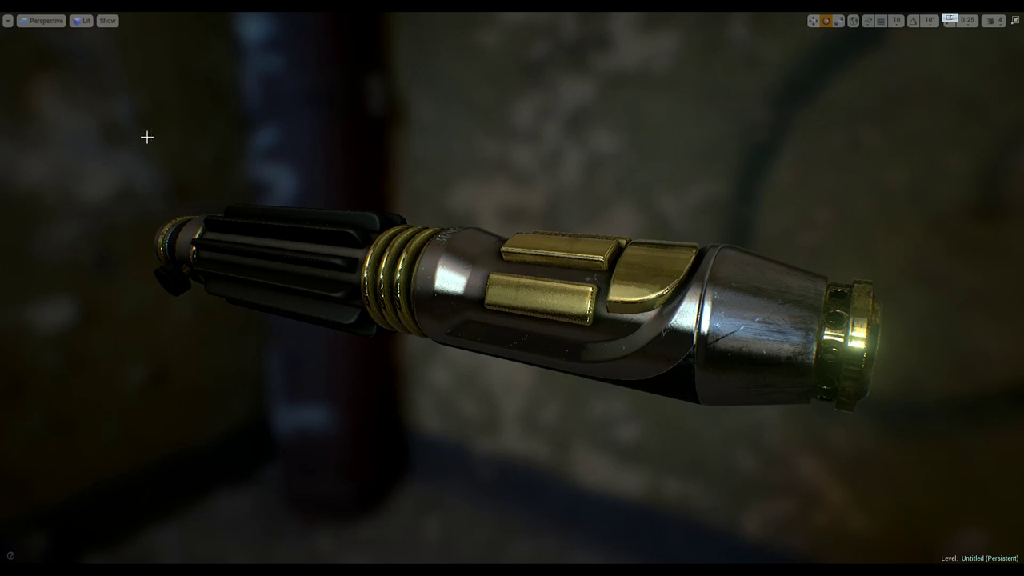
Save the close view of the lightsaber's emitter end as Bookmark 1
left_click(8, 20)
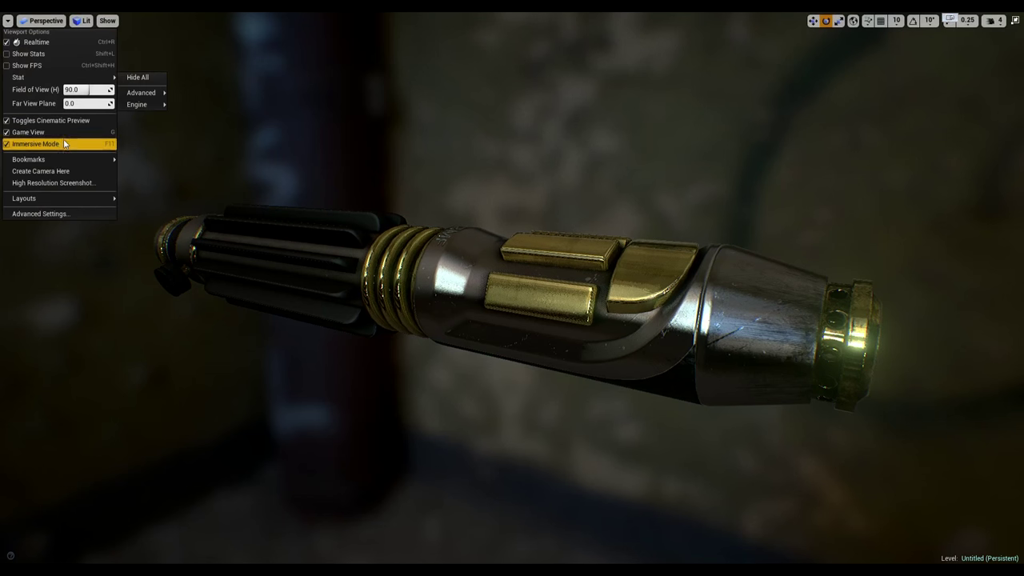
mouse_move(65, 160)
mouse_move(157, 183)
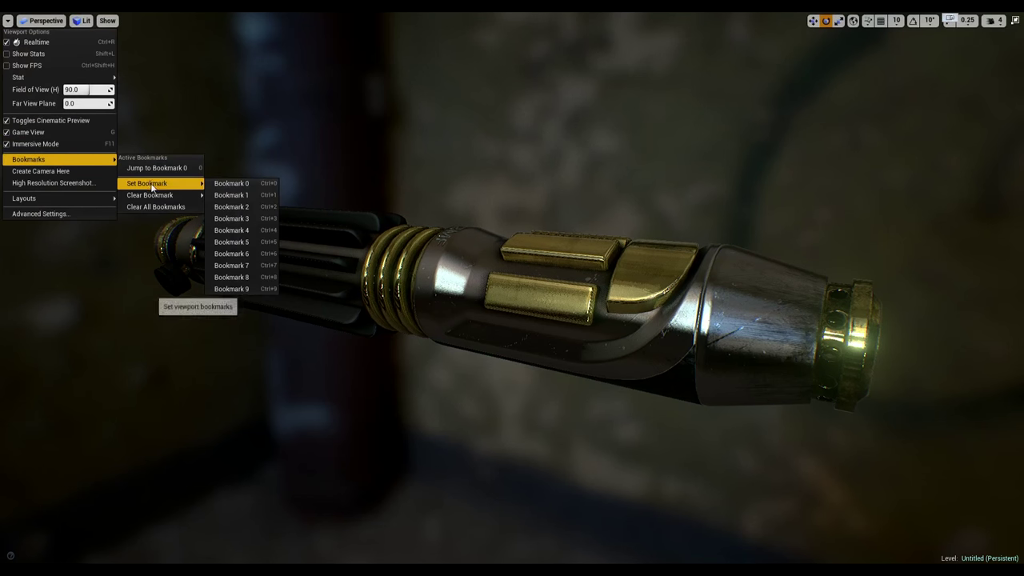
left_click(228, 197)
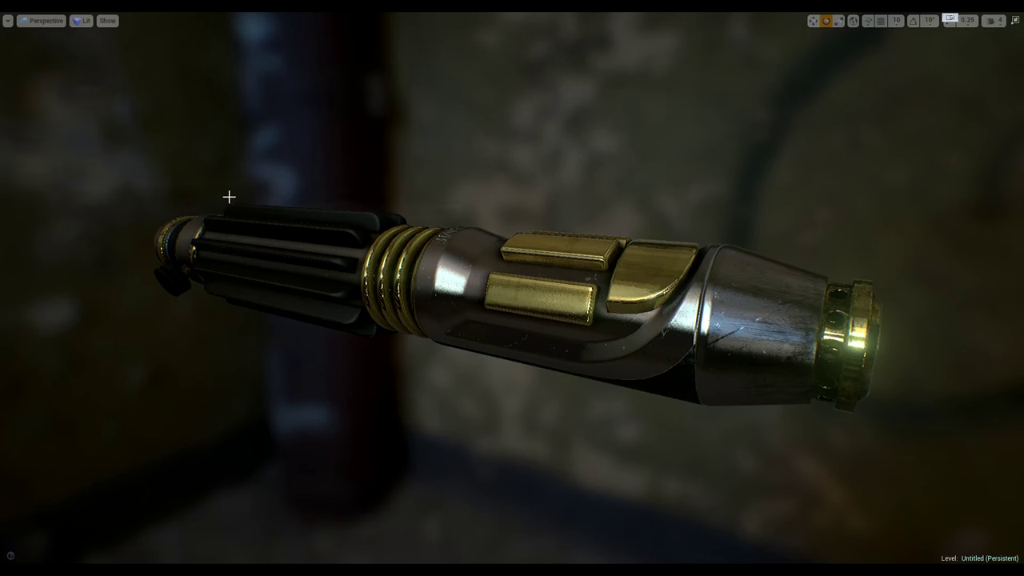
Jump to Bookmark 0, take a high resolution screenshot at size multiplier 1.0 and open its save folder
left_click(8, 20)
mouse_move(90, 160)
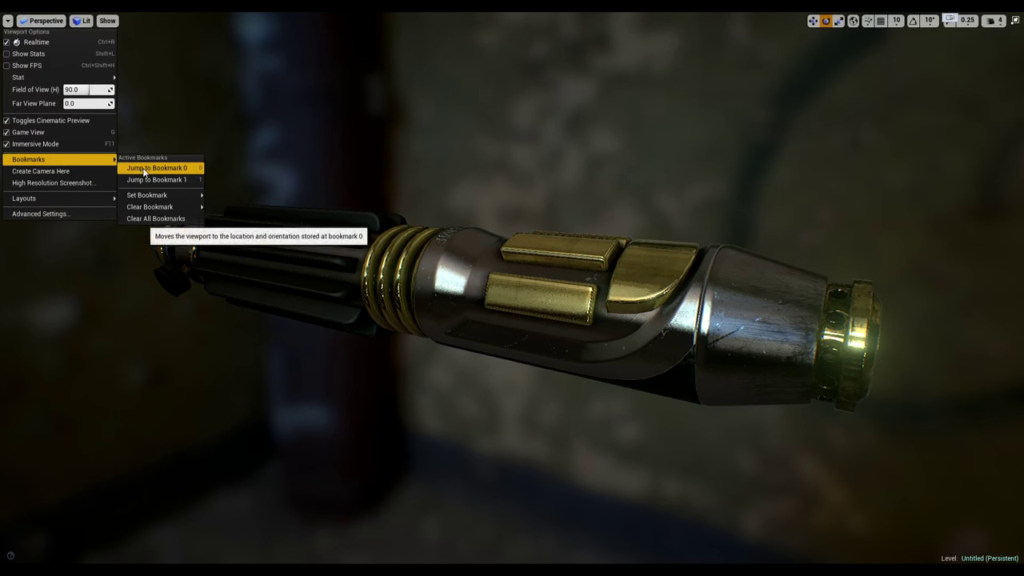
left_click(172, 168)
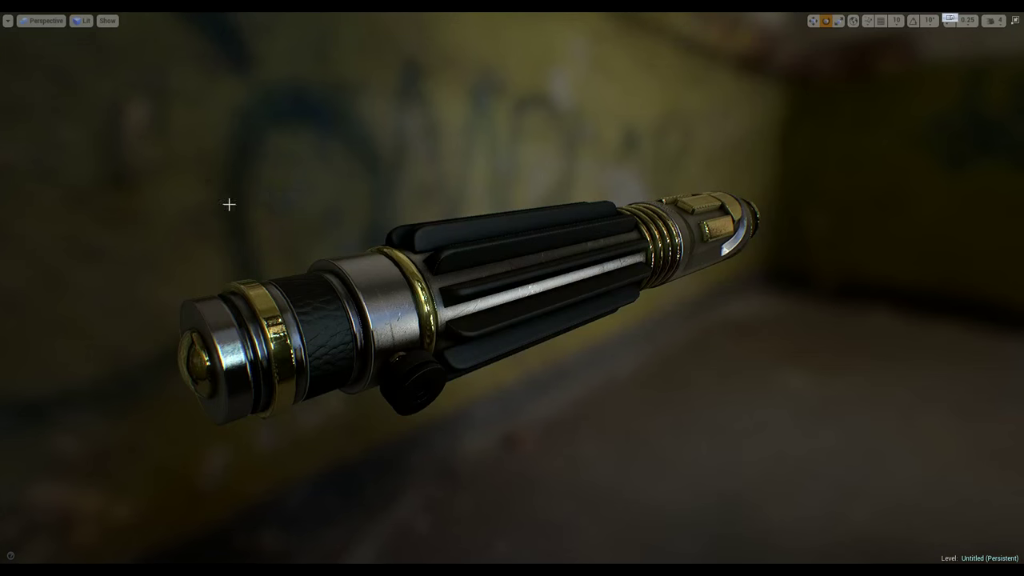
left_click(8, 20)
left_click(68, 183)
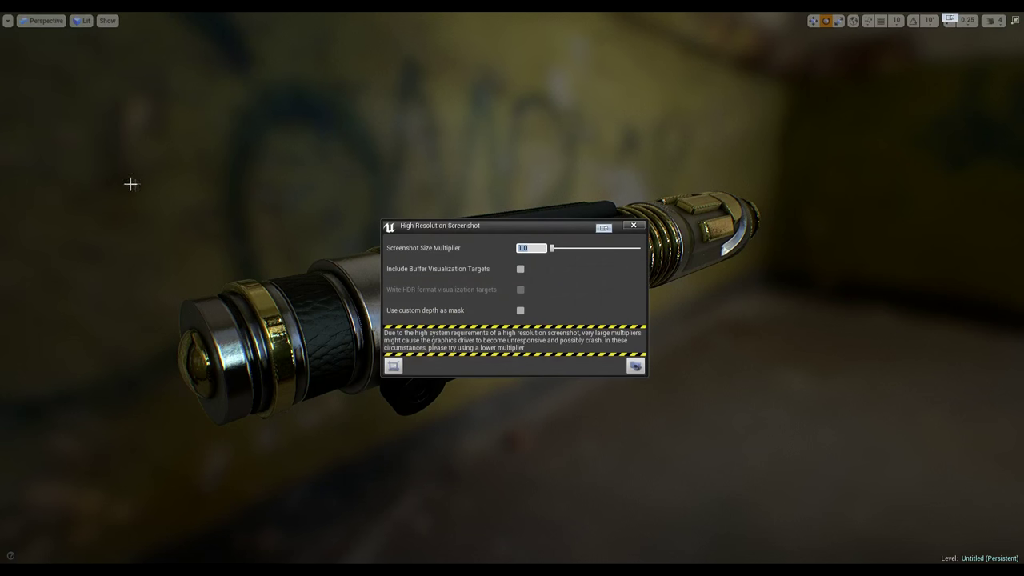
left_click(647, 364)
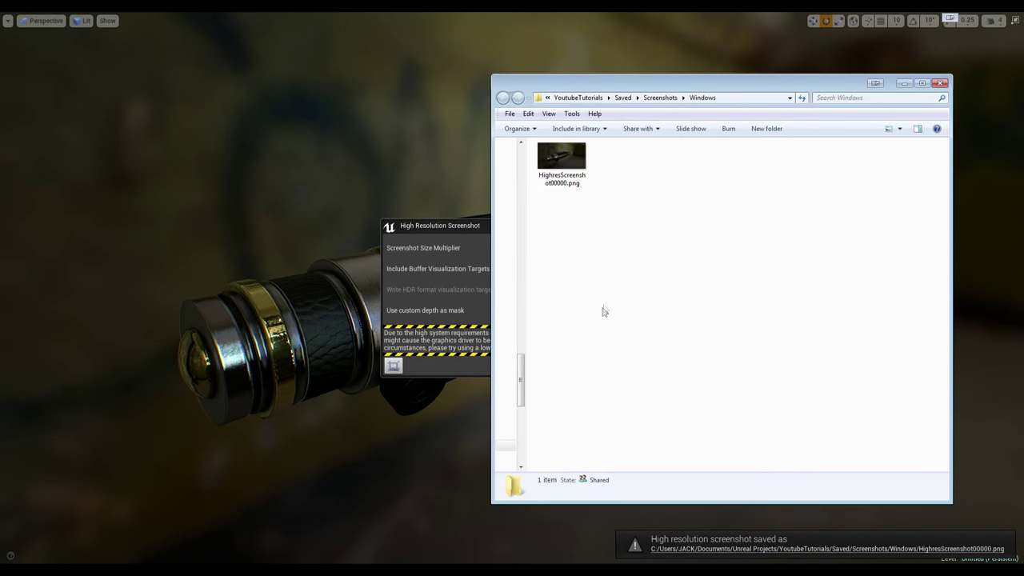
Delete HighresScreenshot00000.png from the project's Saved/Screenshots/Windows folder
left_click_drag(622, 290, 538, 168)
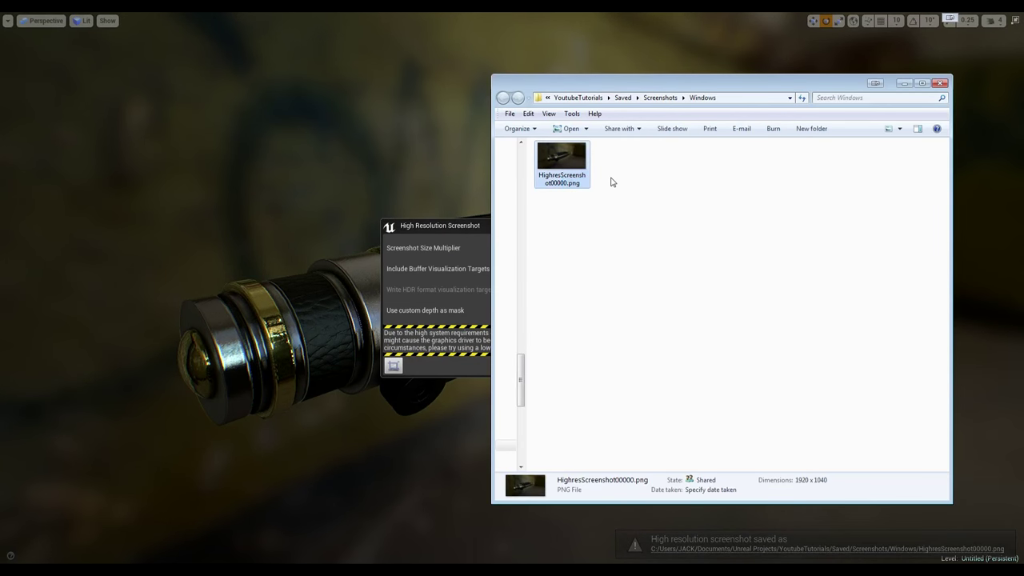
key("Delete")
key("Return")
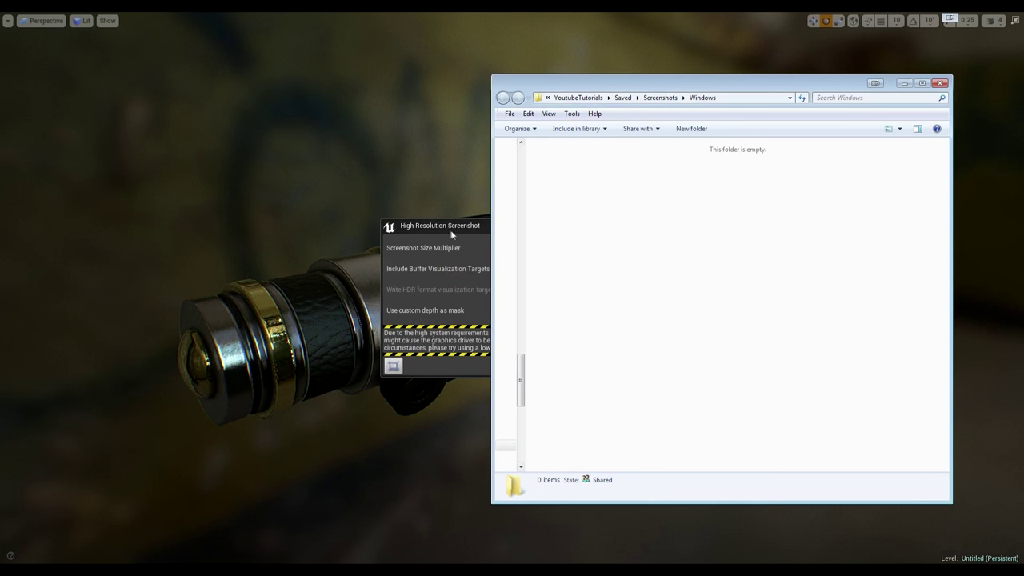
Set the Screenshot Size Multiplier to 3.0 and take a high resolution screenshot of the Bookmark 0 view
left_click(451, 229)
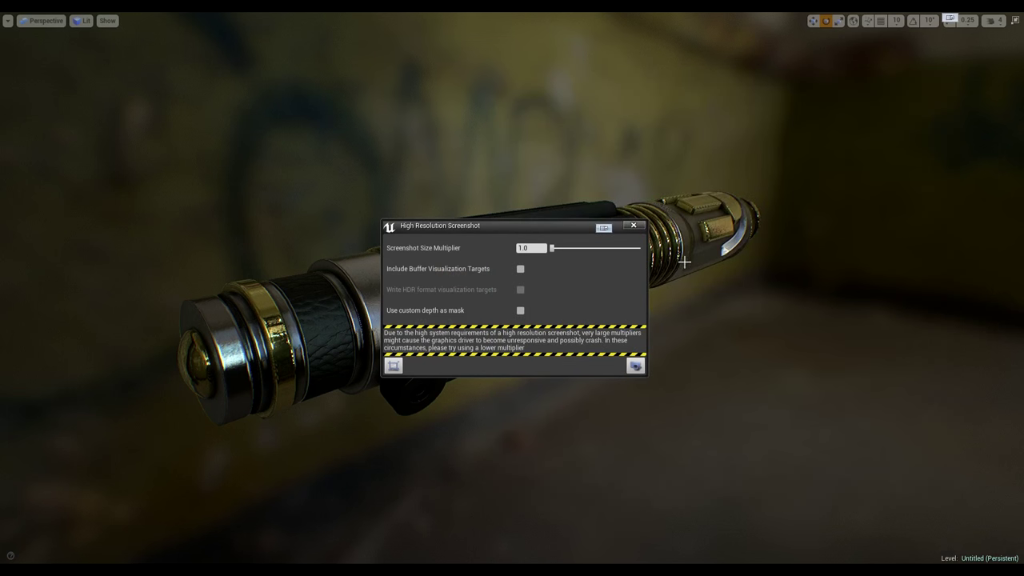
left_click(571, 249)
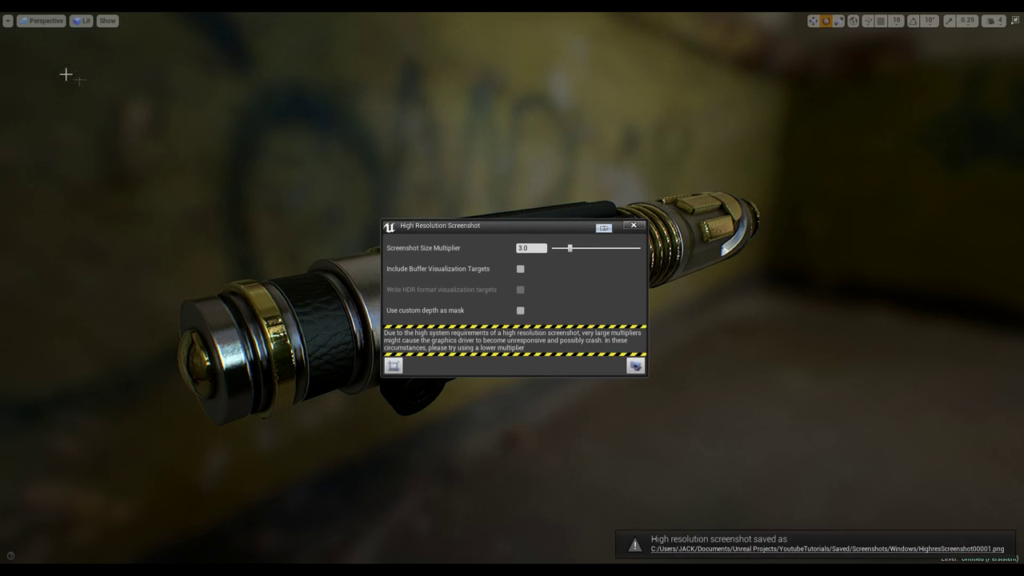
Take a high resolution screenshot of the Bookmark 1 view at multiplier 3.0, closing the screenshot dialog and immersive mode when done
left_click(7, 21)
mouse_move(72, 161)
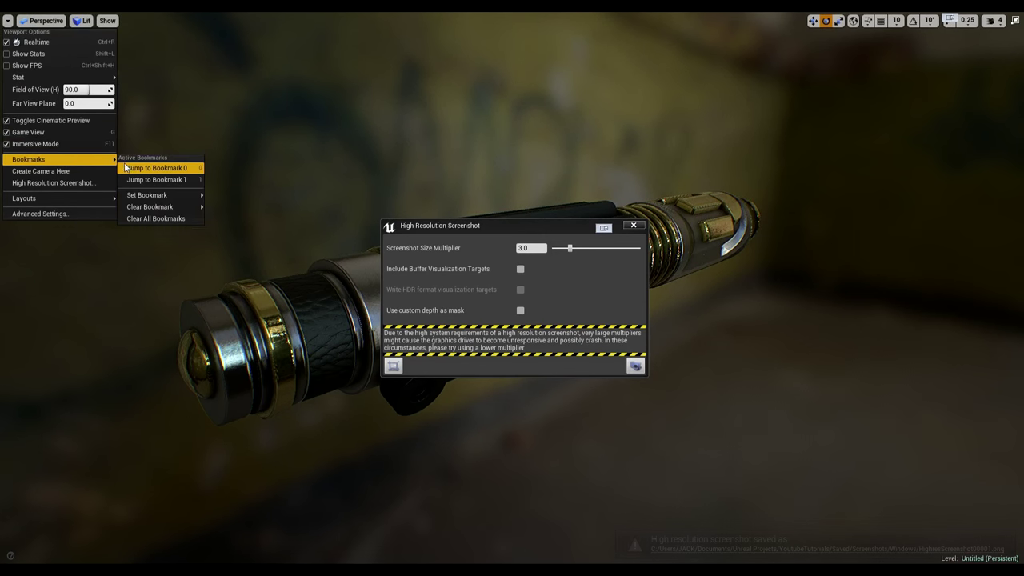
left_click(148, 181)
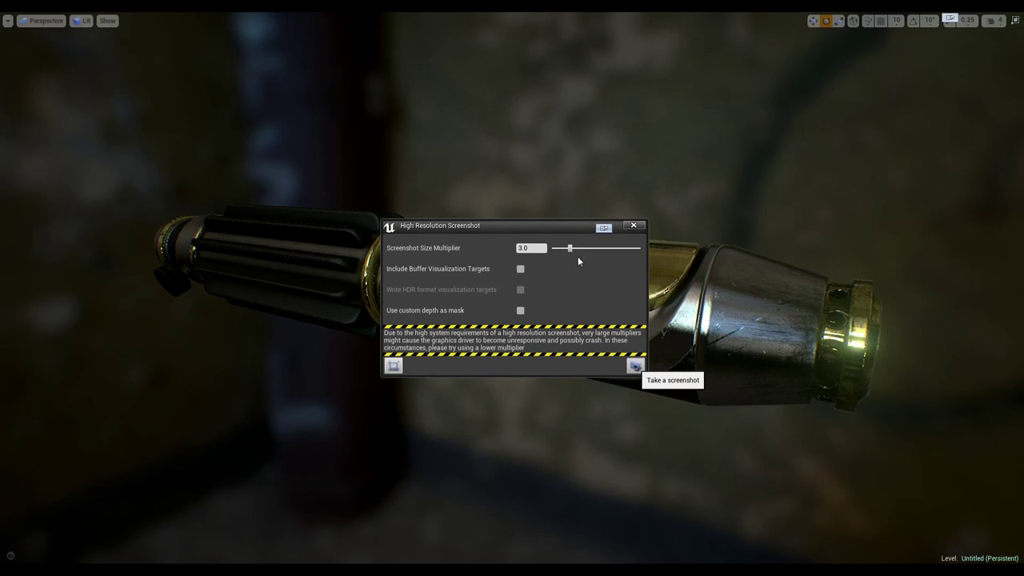
left_click(633, 226)
key("F11")
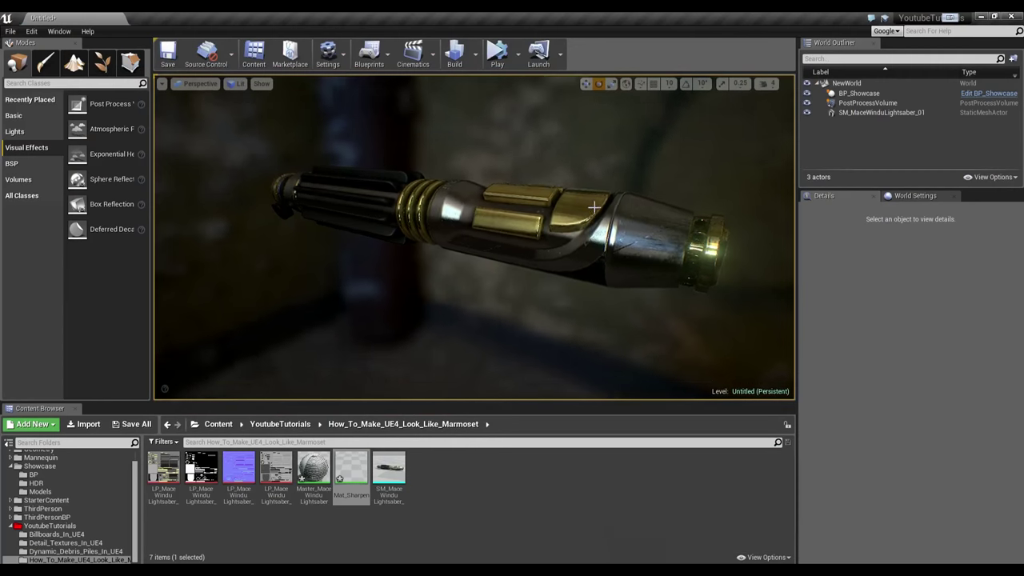
Open HighresScreenshot00001.png from the Windows screenshots folder in Windows Photo Viewer and compare it with HighresScreenshot00002.png
left_click(80, 571)
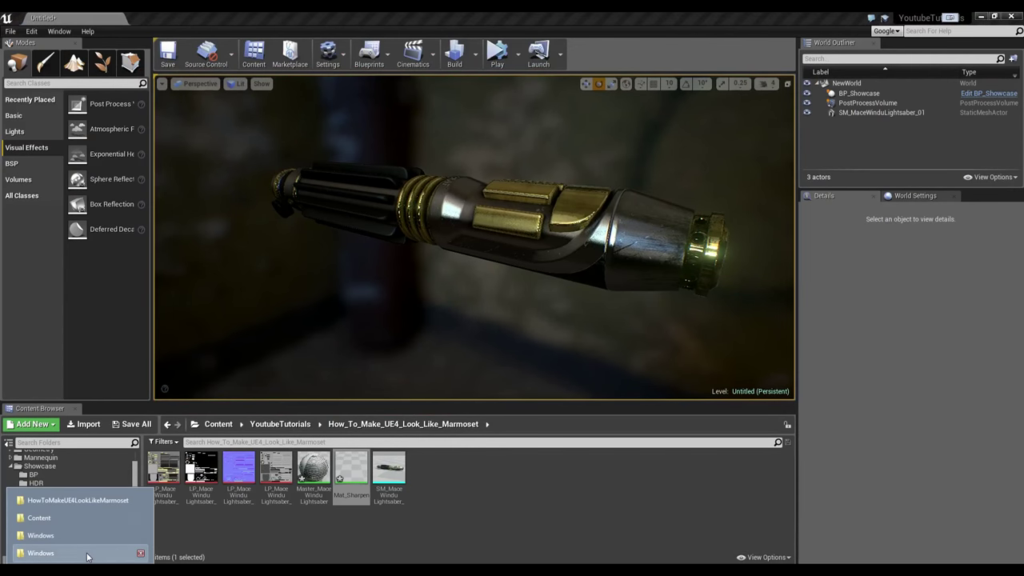
left_click(87, 554)
double_click(563, 160)
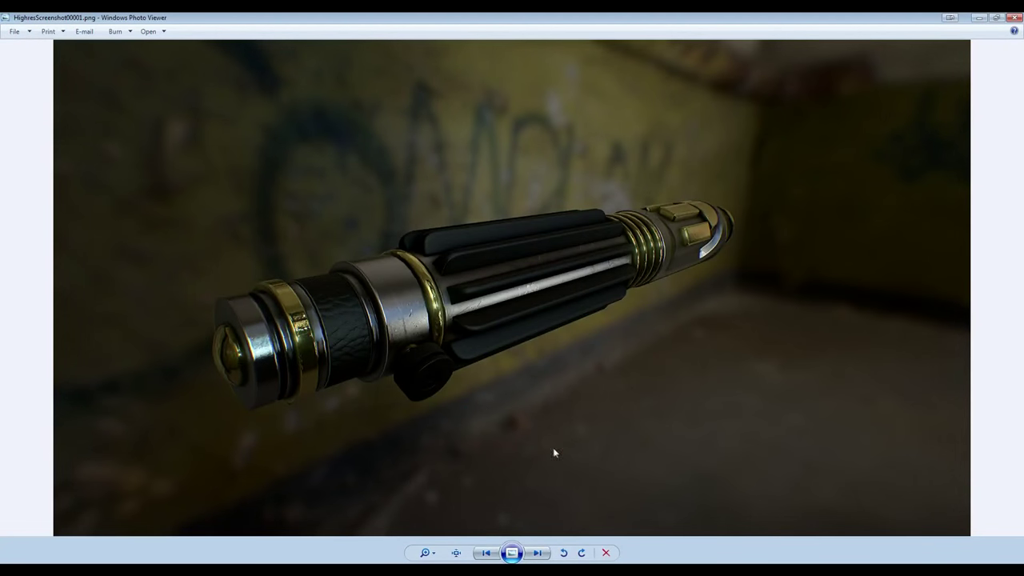
scroll(398, 281, "up", 3)
scroll(393, 288, "down", 3)
left_click(538, 553)
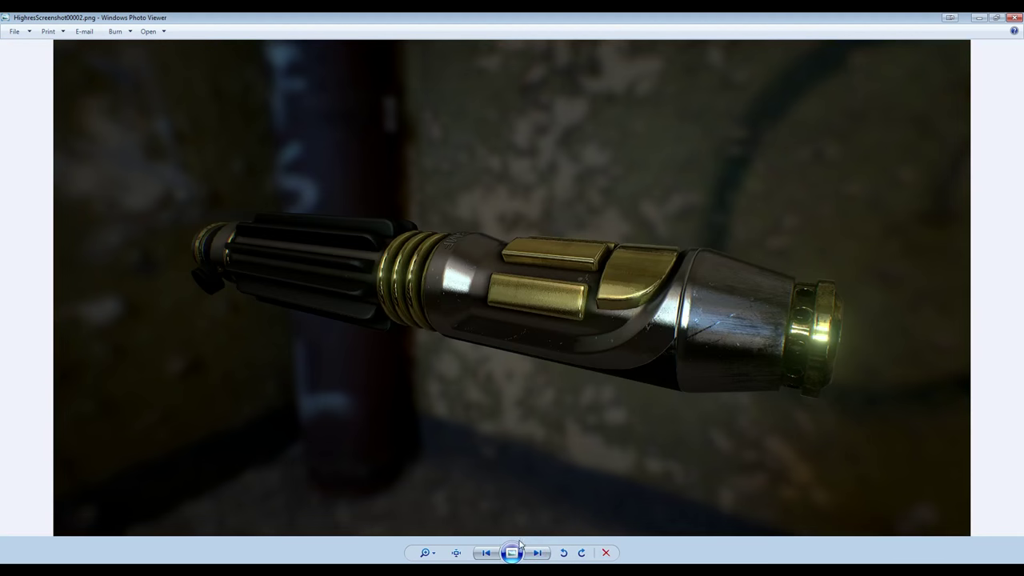
left_click(486, 553)
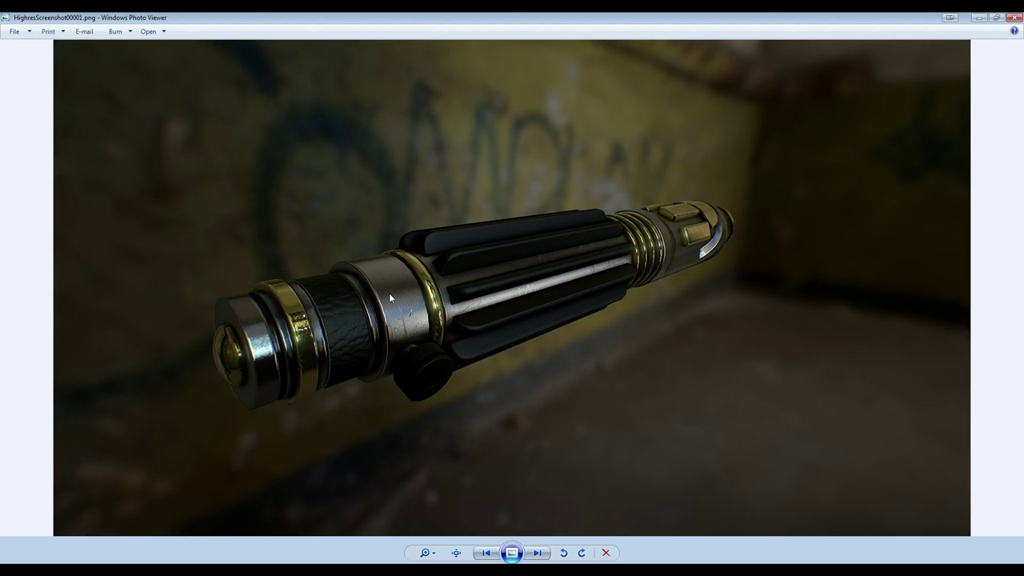
Compare the saved screenshots with the MaceWinduLightsaber_01.tbscene render in Marmoset Toolbag, finishing on HighresScreenshot00002.png
mouse_move(344, 570)
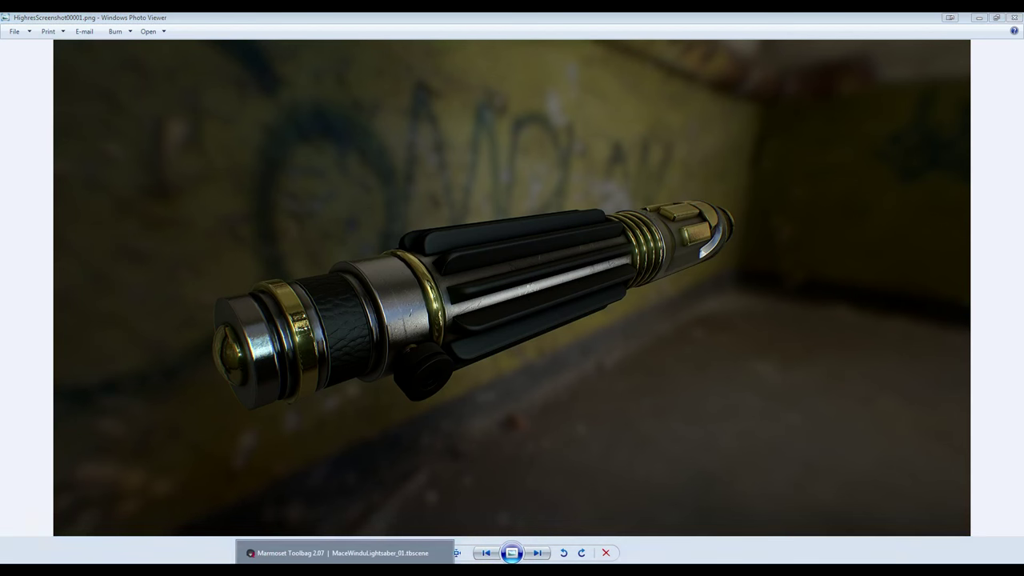
left_click(372, 553)
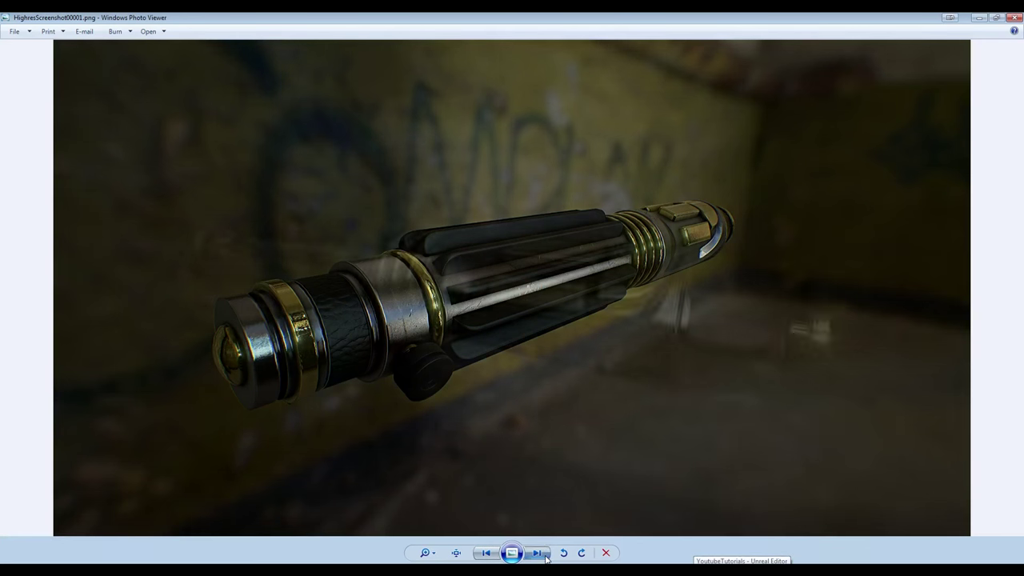
left_click(545, 552)
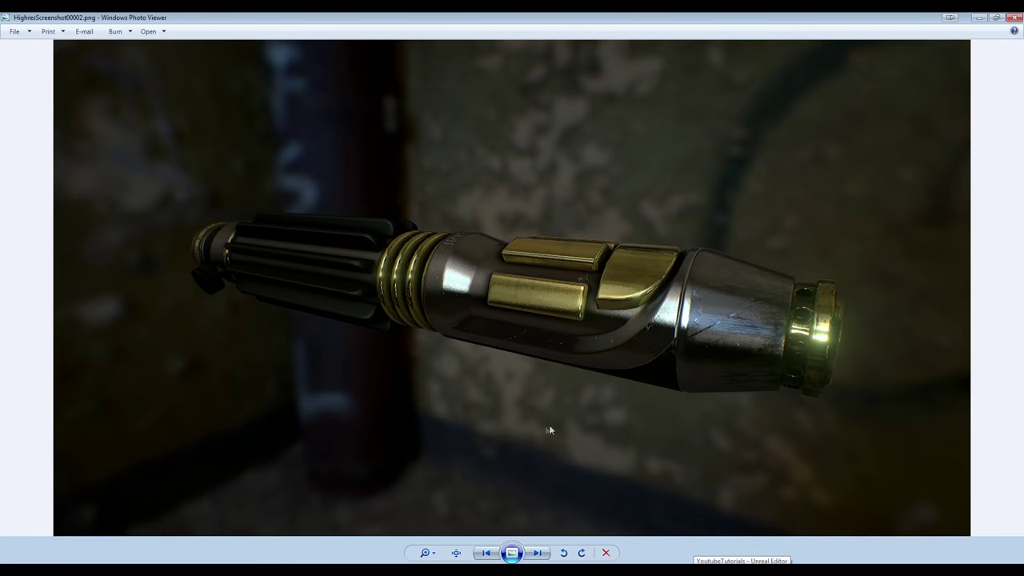